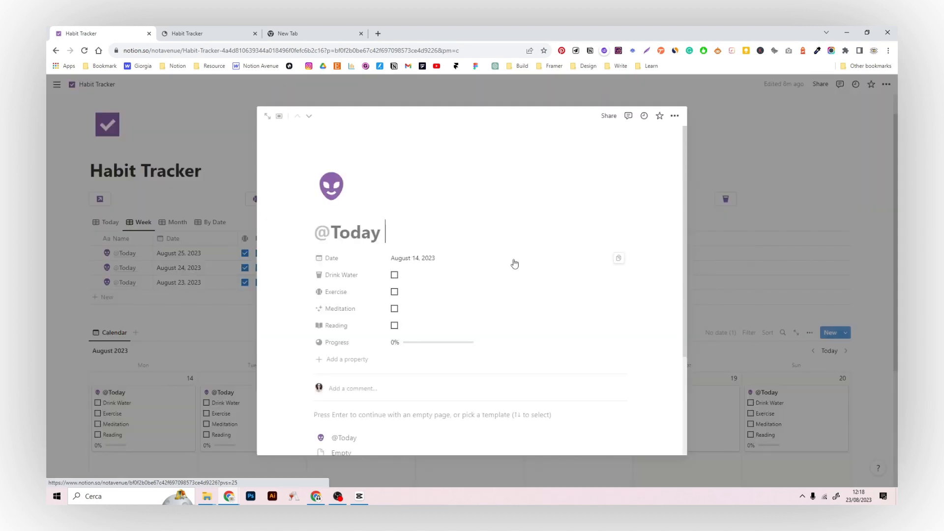
# Step: Mark Drink Water, Exercise, Meditation and Reading as done in the August 14, 2023 entry
pyautogui.click(395, 277)
pyautogui.click(395, 292)
pyautogui.click(395, 309)
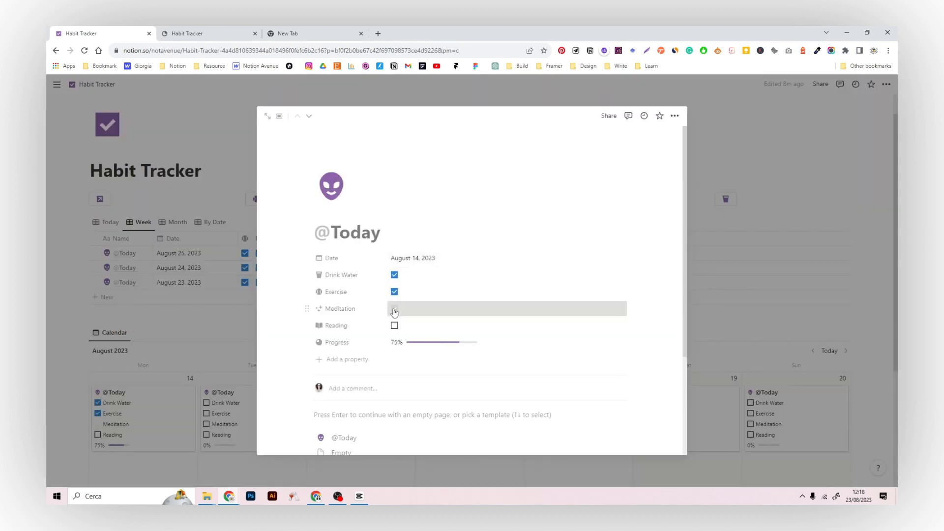
pyautogui.click(394, 325)
pyautogui.scroll(-3, 393, 325)
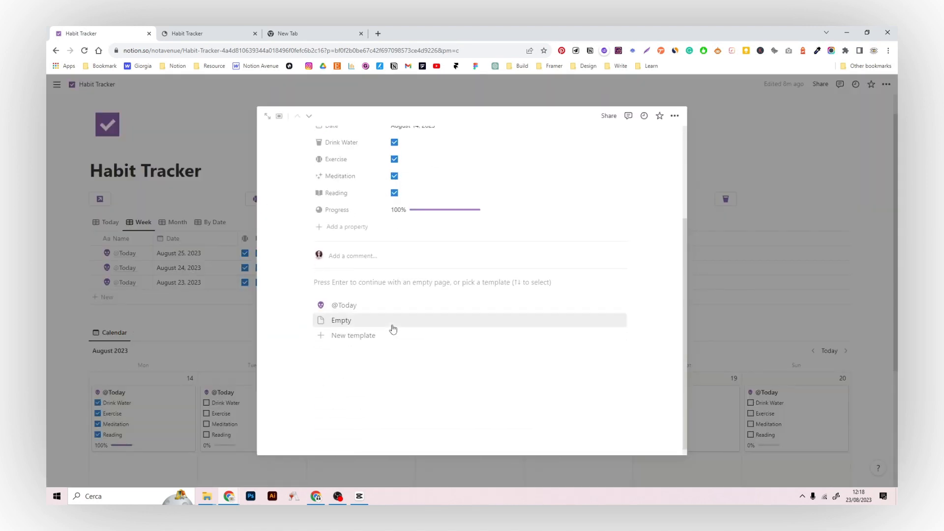
pyautogui.scroll(4, 403, 315)
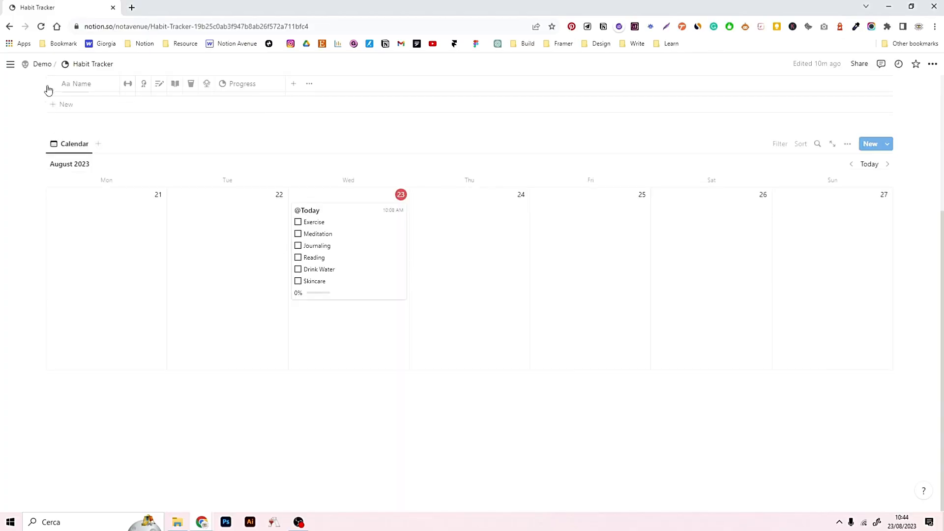
# Step: Create a new private page titled "Habit Tracker", opened as a full page and started as an empty page
pyautogui.click(11, 64)
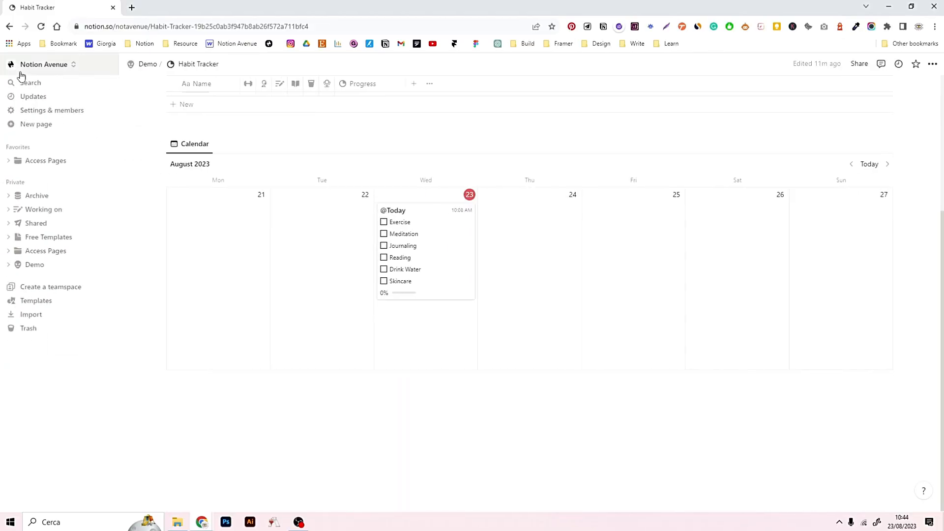
pyautogui.click(43, 127)
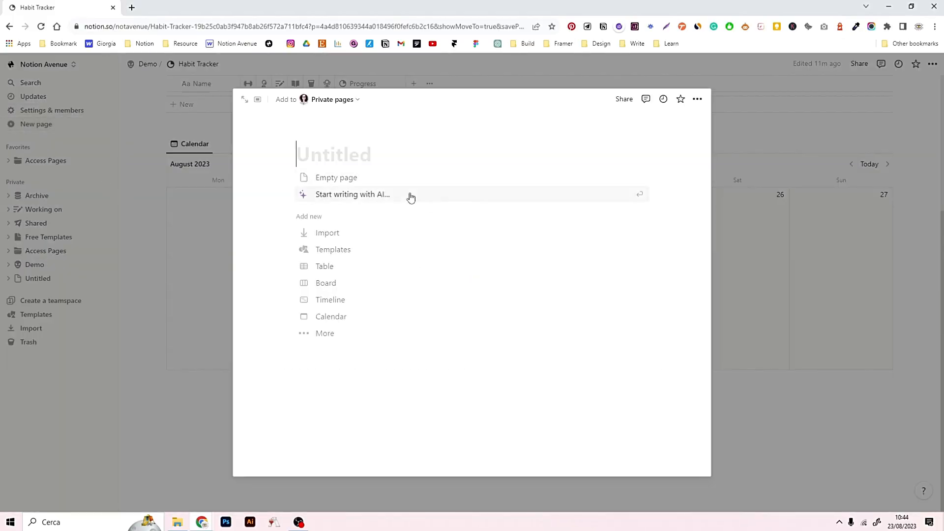
pyautogui.write('Habit Tracker')
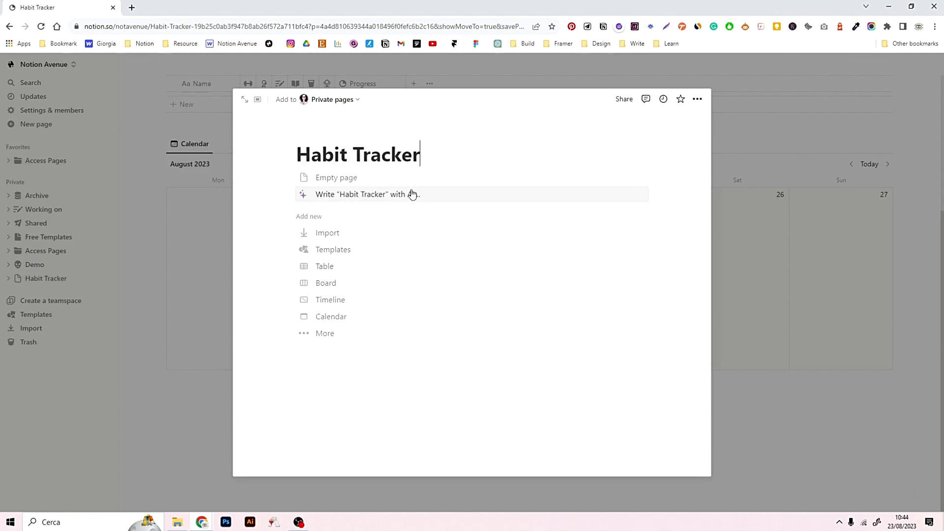
pyautogui.click(245, 101)
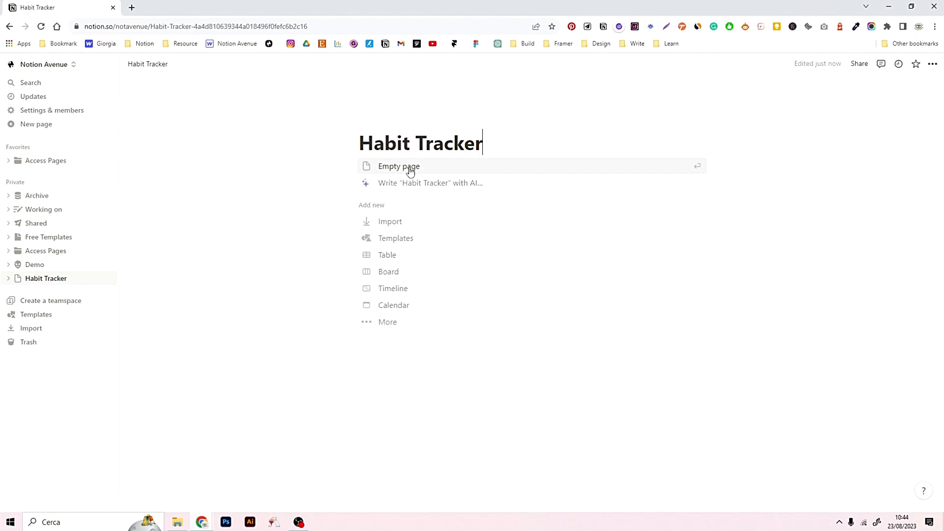
pyautogui.click(409, 169)
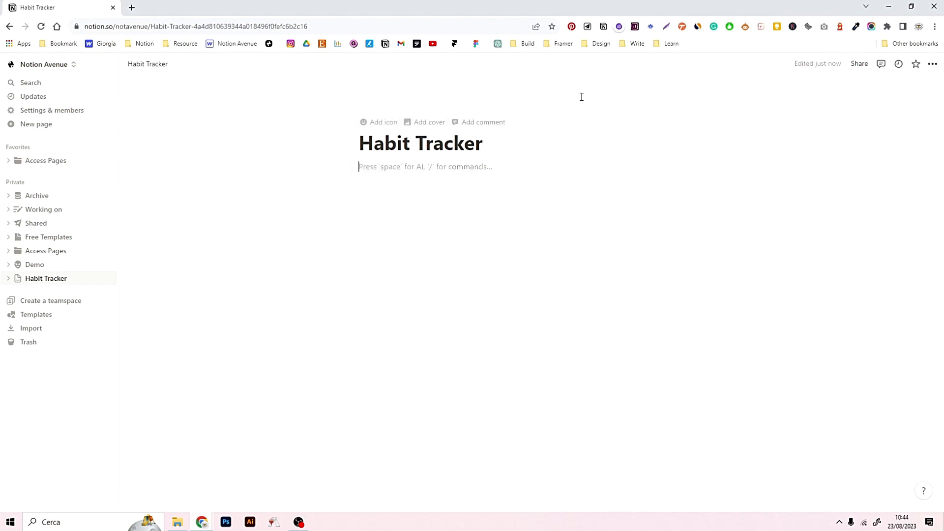
# Step: Set the Habit Tracker page to full width
pyautogui.click(933, 64)
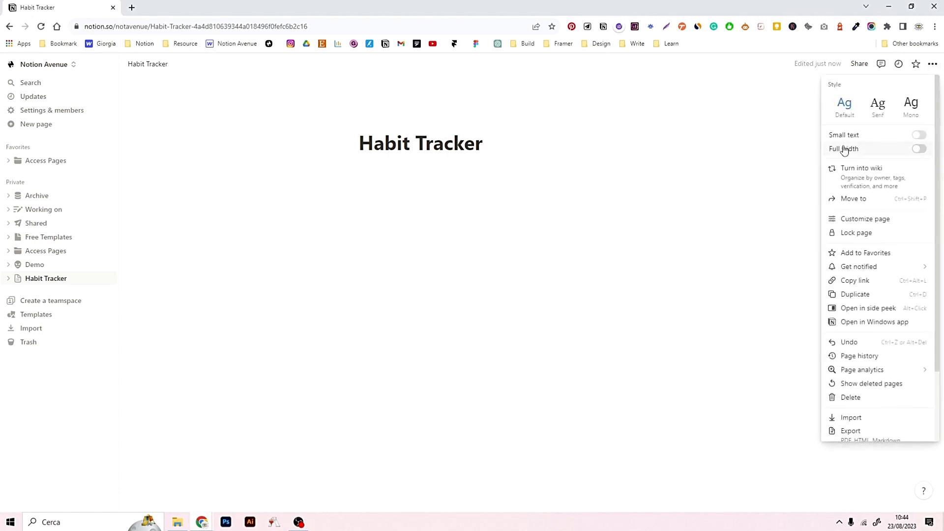
pyautogui.click(919, 150)
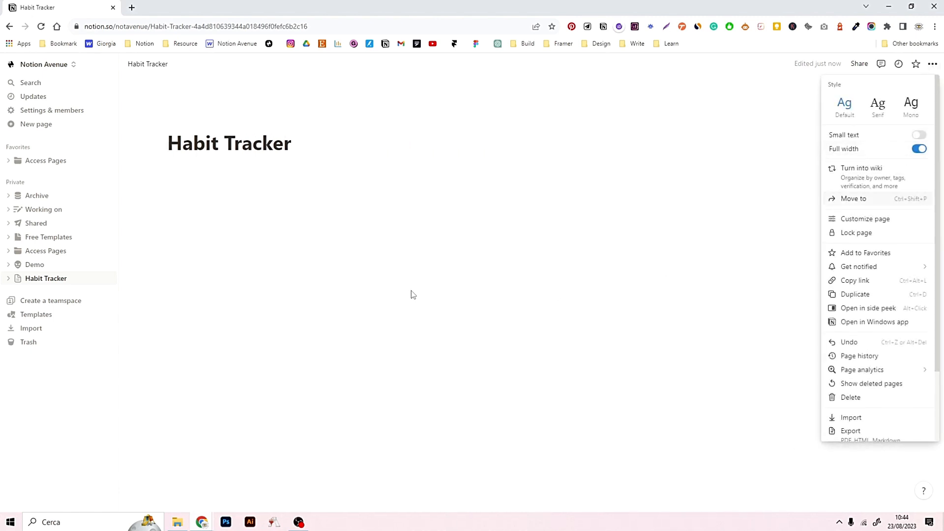
pyautogui.click(412, 293)
# Step: Give the page a square checkmark icon found by searching the icons for "check"
pyautogui.click(196, 127)
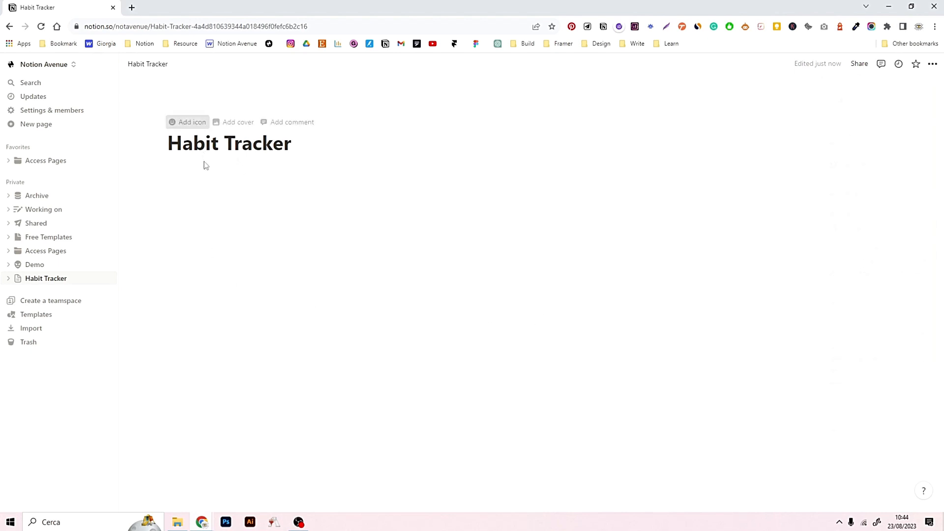
pyautogui.click(130, 174)
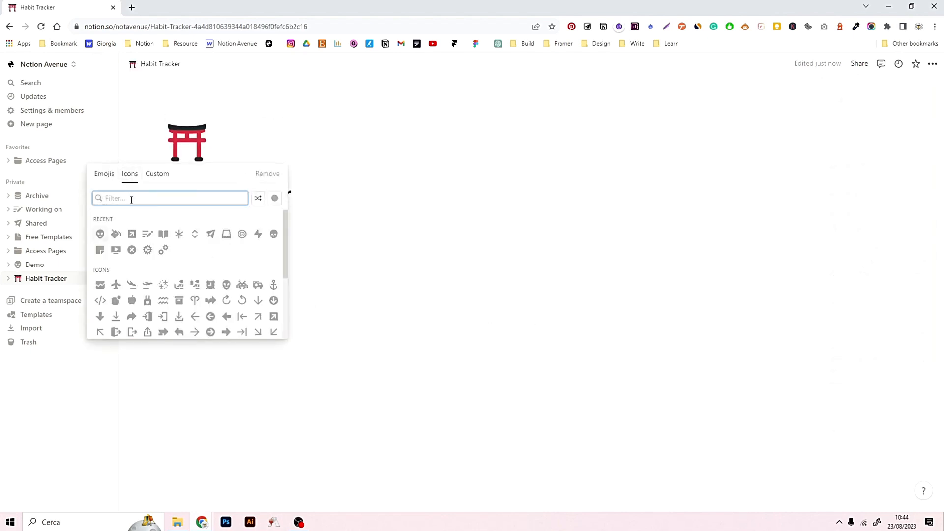
pyautogui.write('check')
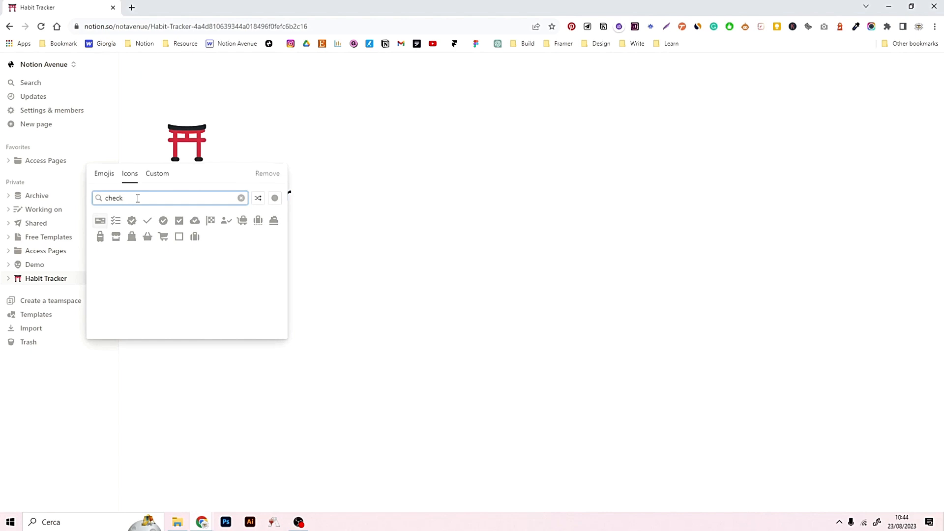
pyautogui.click(179, 220)
pyautogui.click(180, 159)
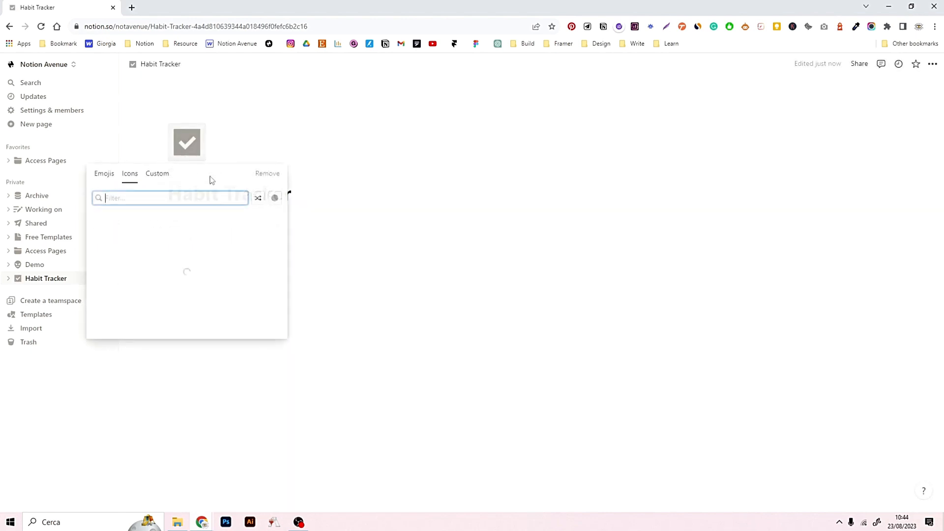
pyautogui.click(275, 198)
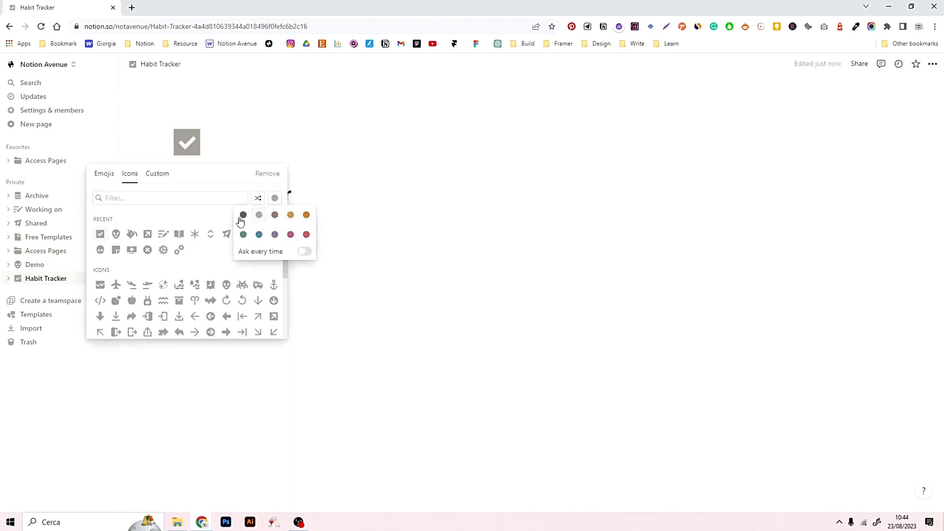
pyautogui.click(410, 195)
# Step: Insert a new inline database below the page title
pyautogui.write('/')
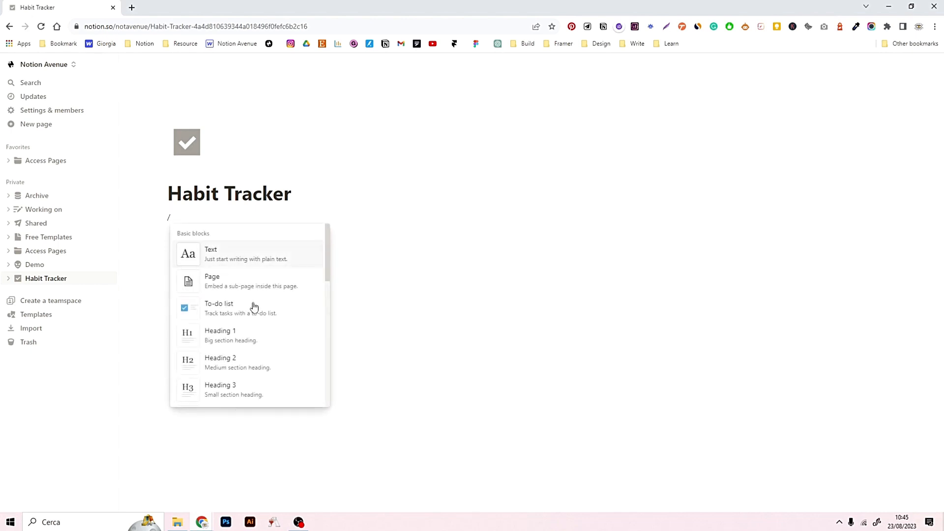
pyautogui.scroll(-3, 254, 305)
pyautogui.write('da')
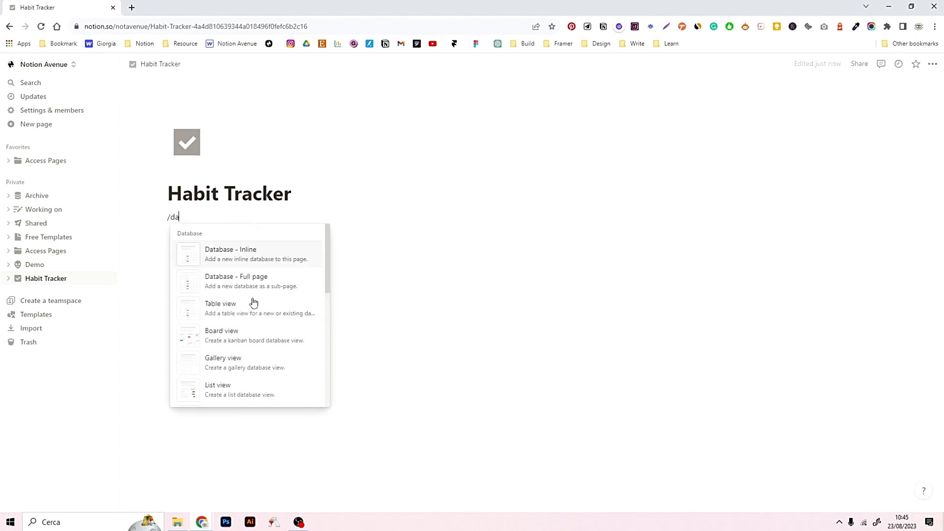
pyautogui.write('ta')
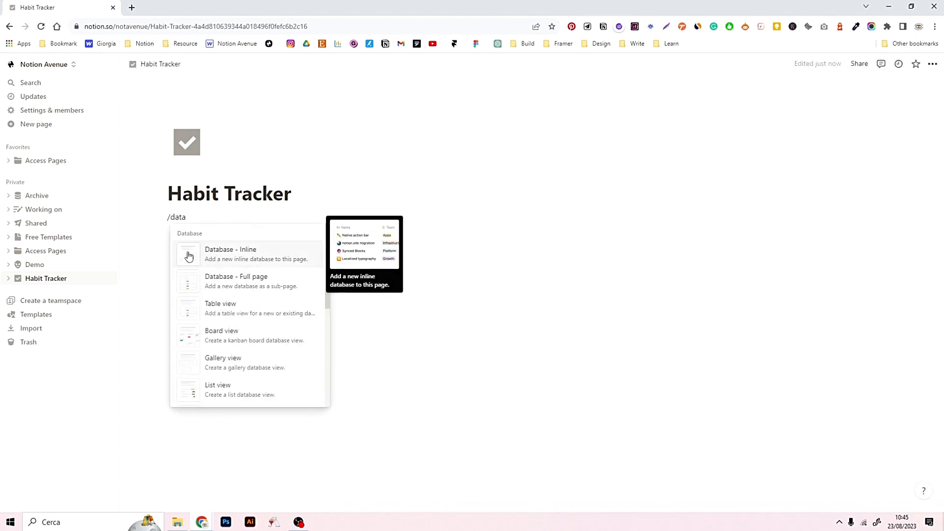
pyautogui.click(212, 255)
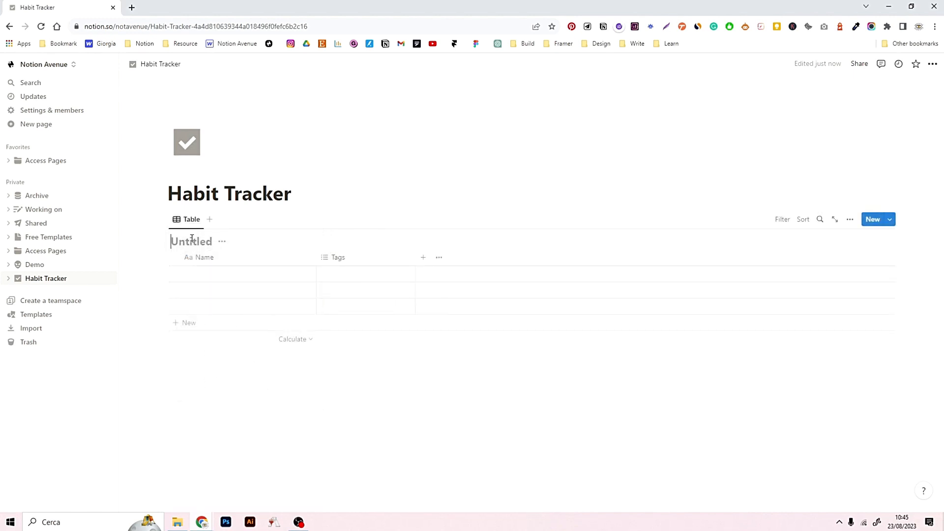
# Step: Name the inline database "Habit Tracker" and hide its title
pyautogui.write('Ha')
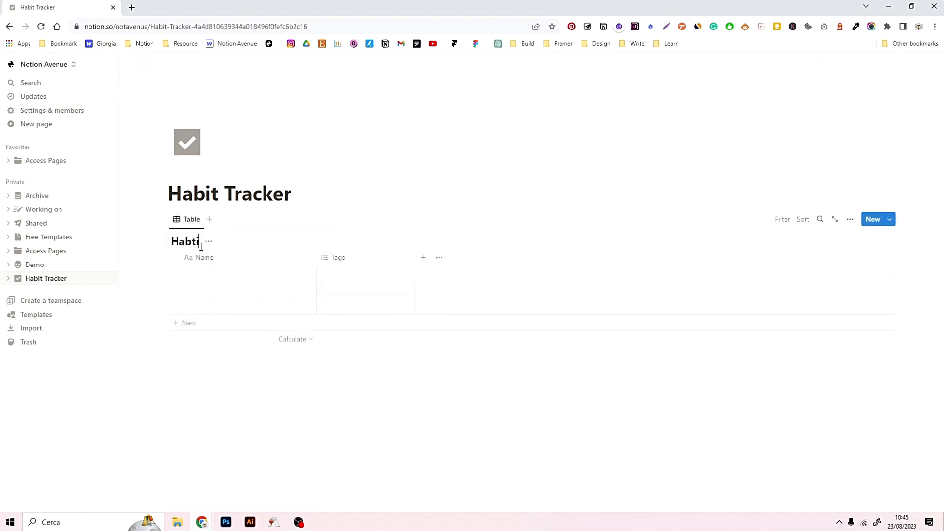
pyautogui.write('bit Tracker')
pyautogui.click(249, 243)
pyautogui.click(226, 292)
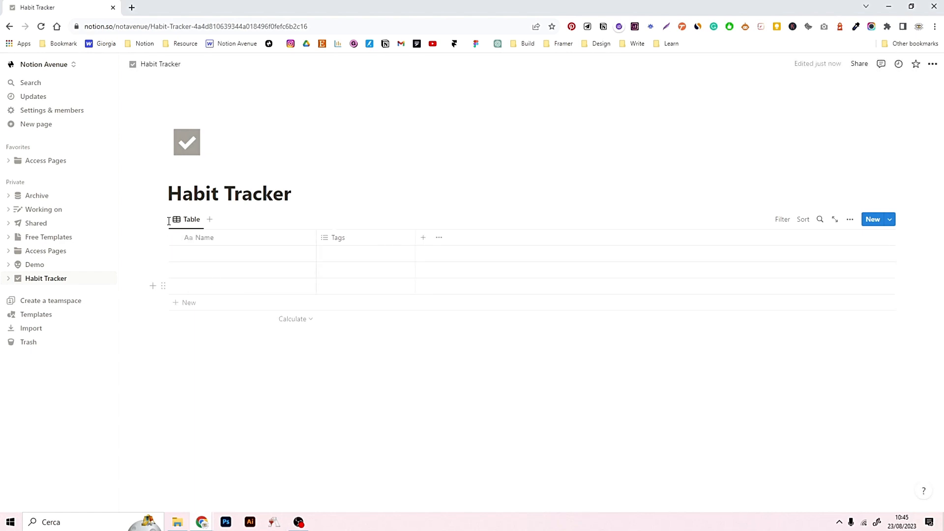
# Step: Delete the Tags property from the database
pyautogui.click(348, 247)
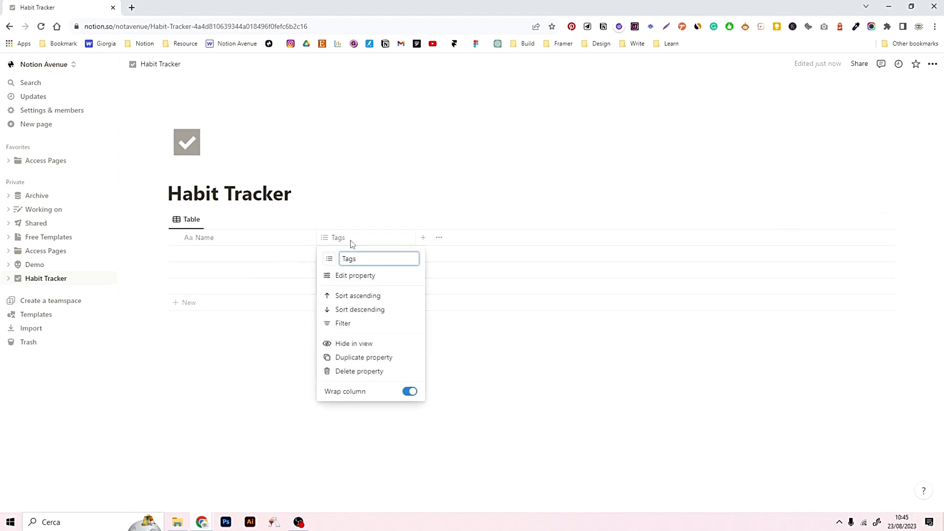
pyautogui.click(352, 372)
pyautogui.click(504, 287)
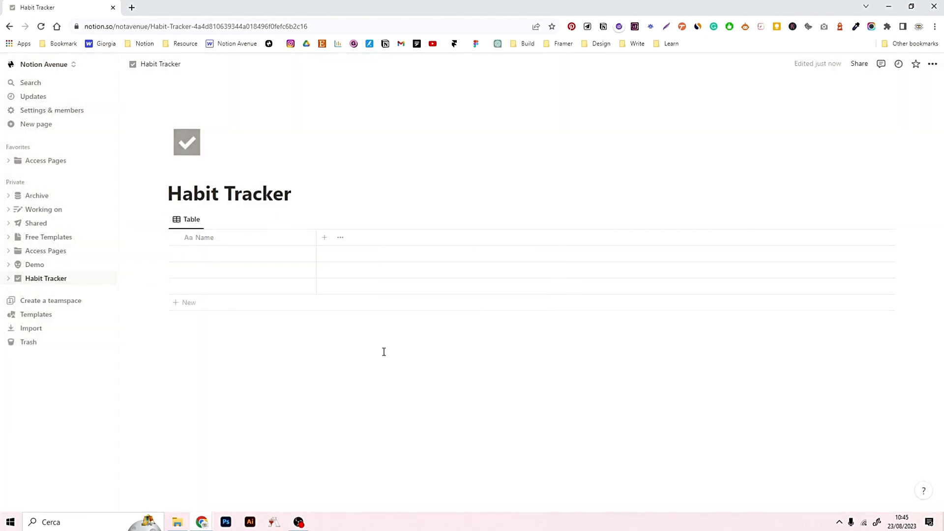
# Step: Add a Created time property named "Date" to the database
pyautogui.click(325, 240)
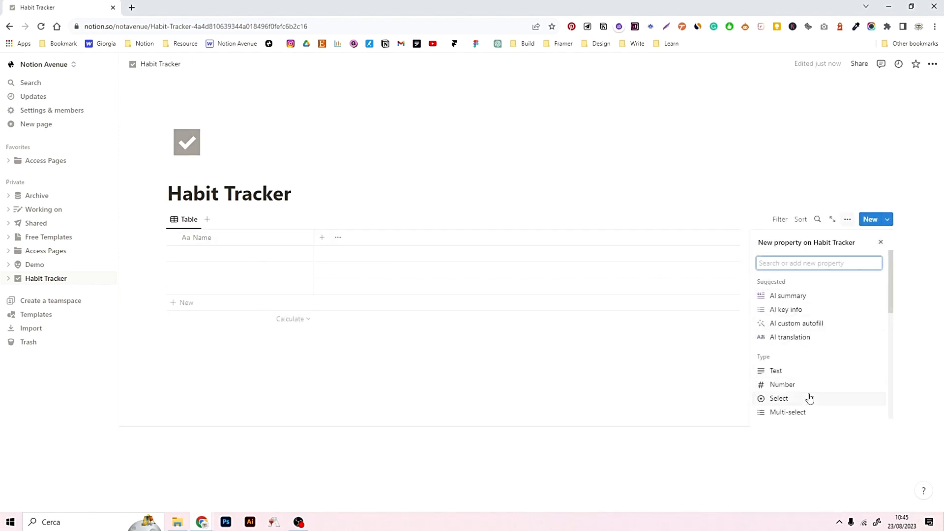
pyautogui.scroll(-2, 809, 396)
pyautogui.scroll(-5, 810, 396)
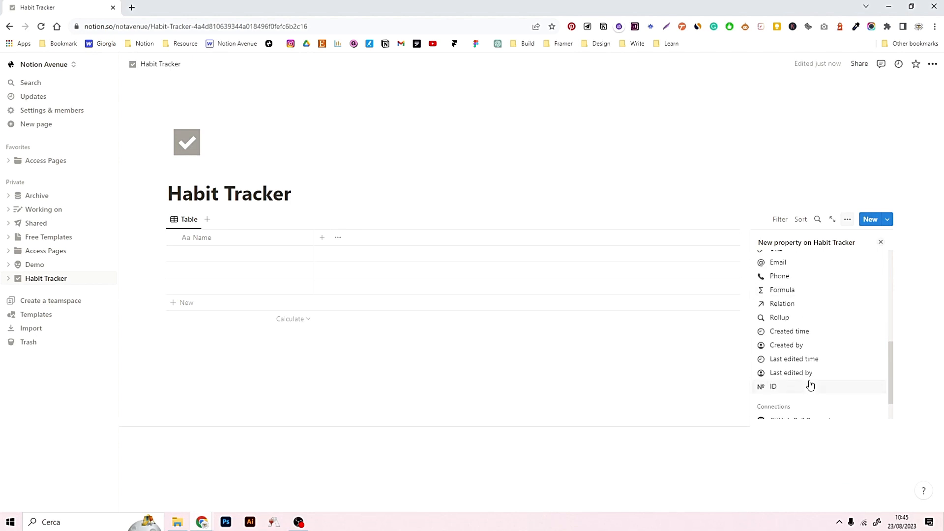
pyautogui.click(823, 338)
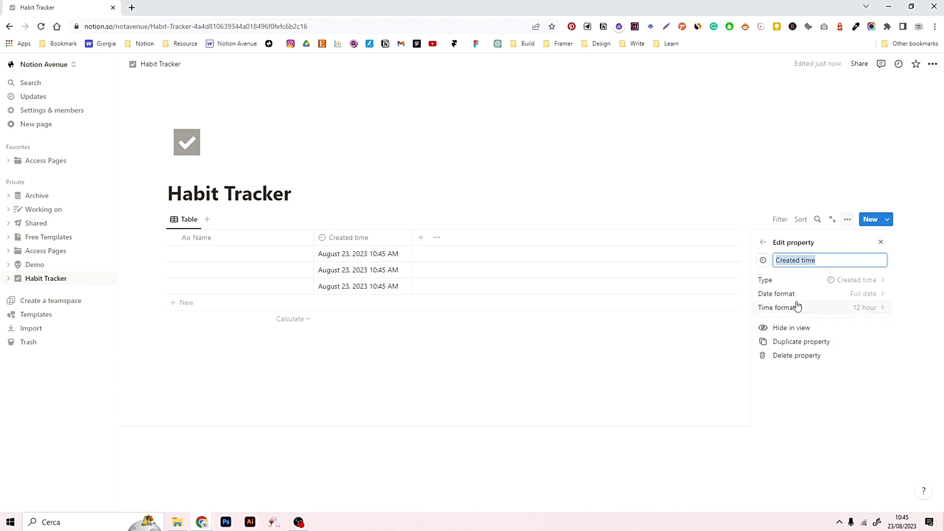
pyautogui.write('Date')
pyautogui.click(595, 371)
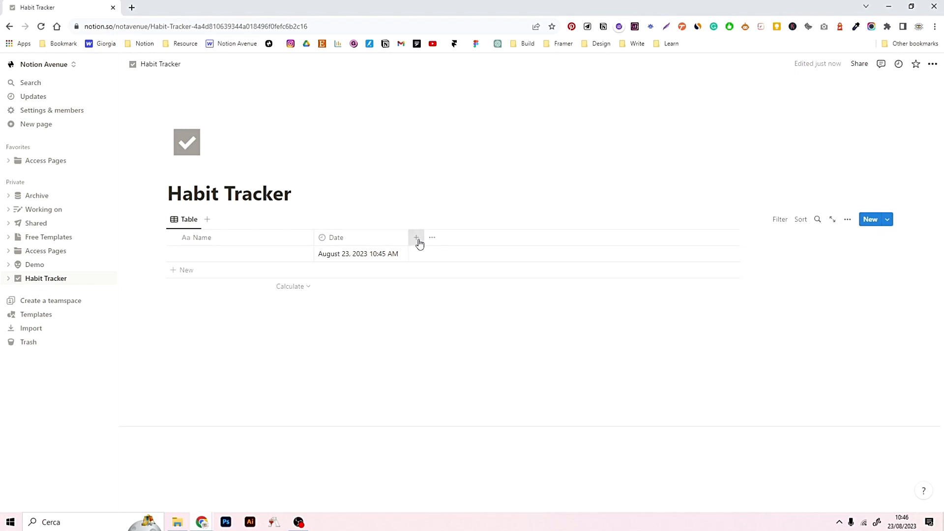
# Step: Add a Checkbox property named "Exercise" to the database
pyautogui.click(419, 238)
pyautogui.scroll(-1, 866, 359)
pyautogui.scroll(-2, 789, 390)
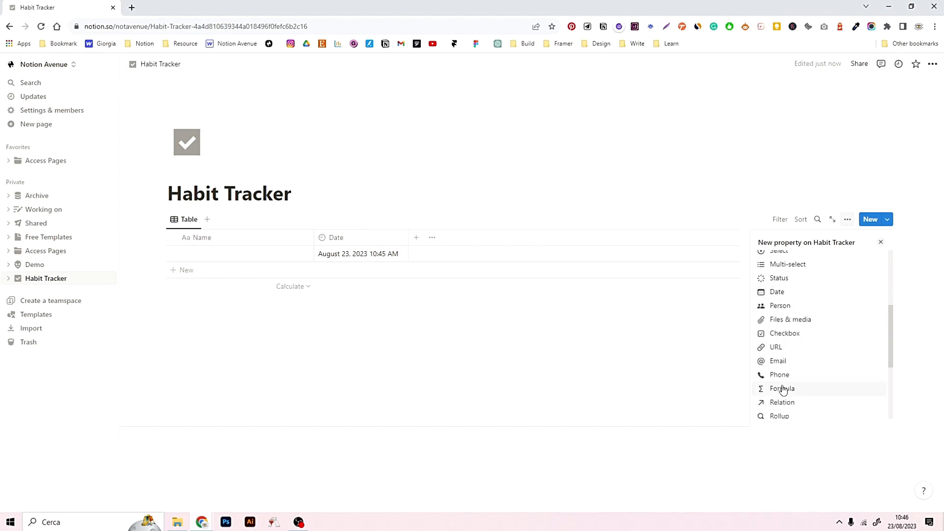
pyautogui.click(787, 332)
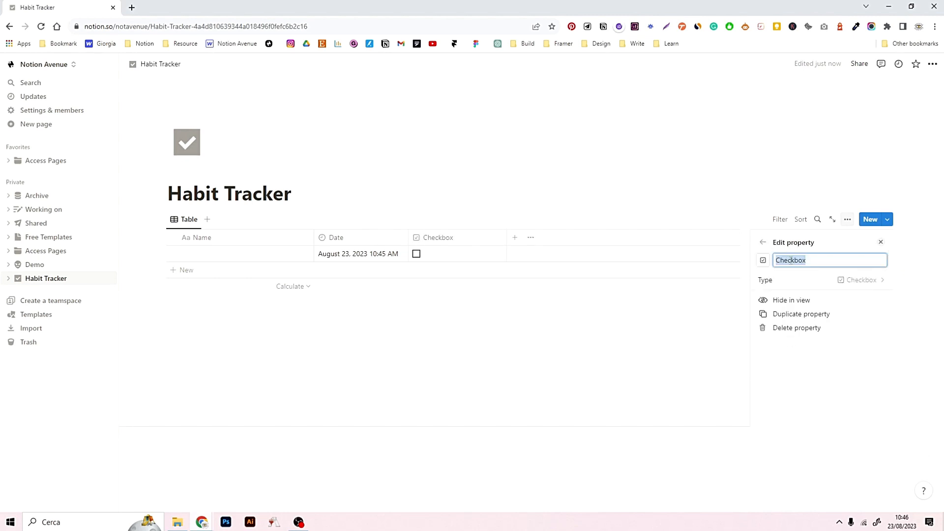
pyautogui.write('Ec')
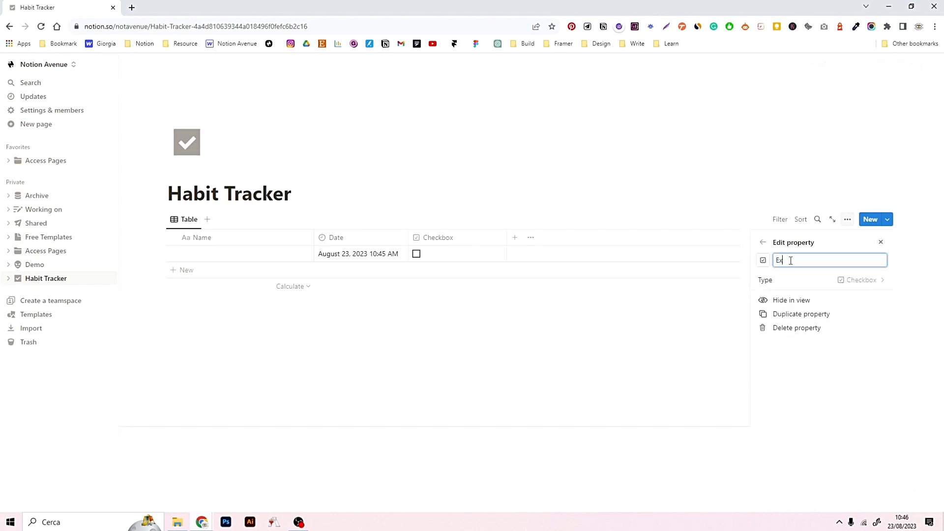
pyautogui.write('ercise')
# Step: Duplicate the Exercise checkbox property and rename the copy "Reading"
pyautogui.click(782, 314)
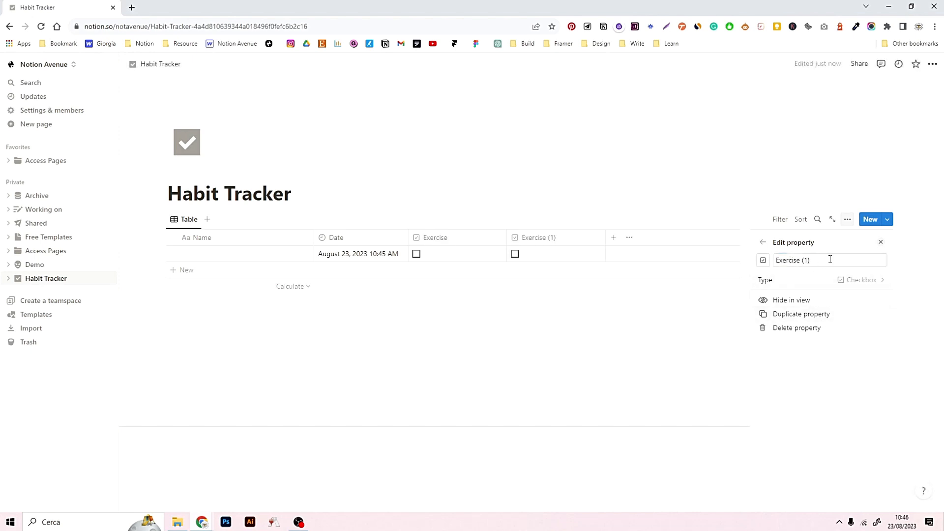
pyautogui.moveTo(830, 259); pyautogui.dragTo(777, 260)
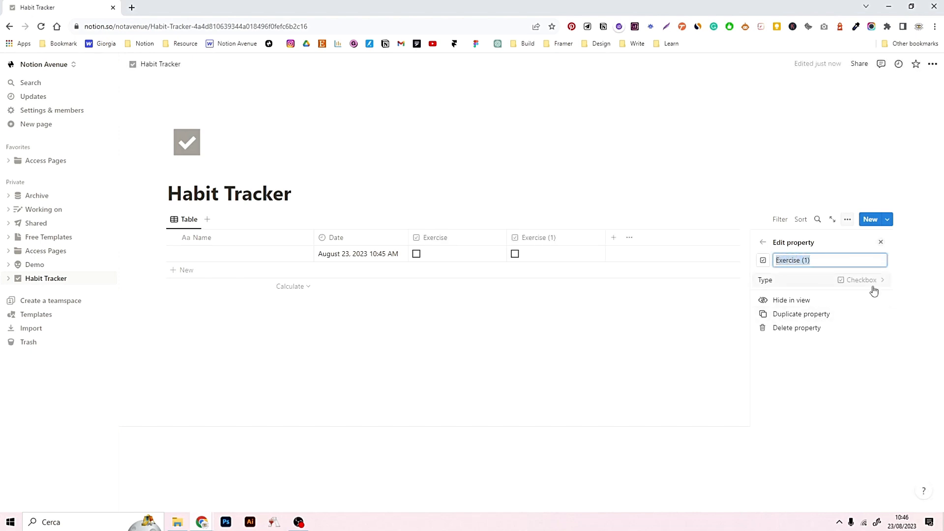
pyautogui.write('Reading')
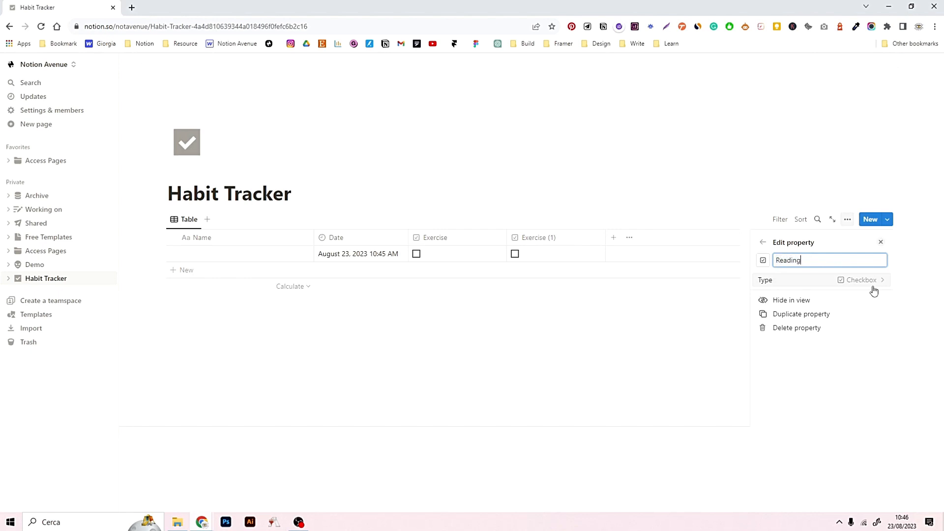
# Step: Duplicate the Reading checkbox property and rename the copy "Meditation"
pyautogui.click(786, 313)
pyautogui.tripleClick(799, 257)
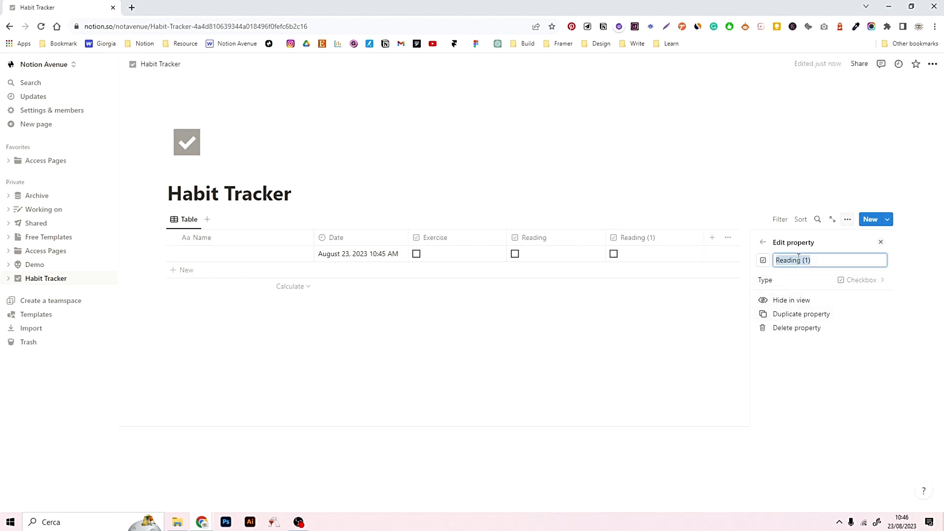
pyautogui.write('Meditation')
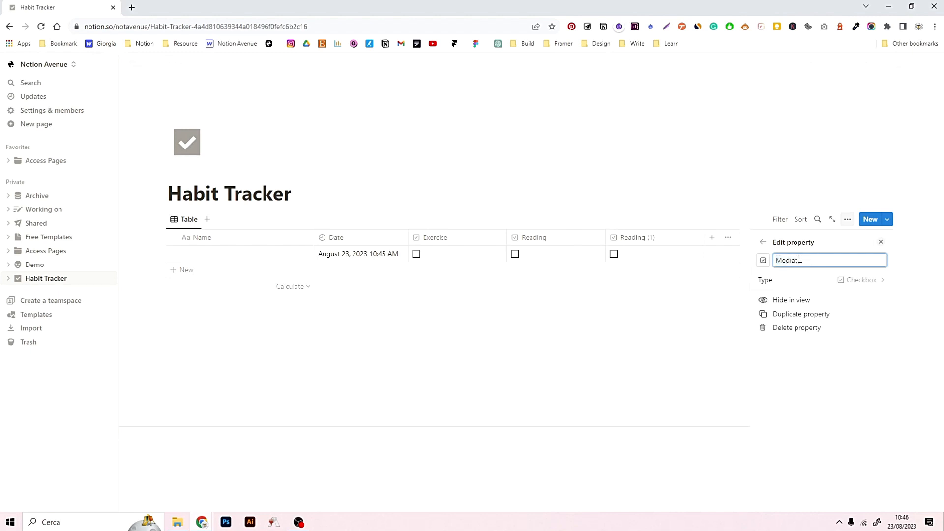
# Step: Duplicate the Meditation checkbox property and rename the copy "Drink Water"
pyautogui.click(801, 314)
pyautogui.tripleClick(831, 259)
pyautogui.write('Dr')
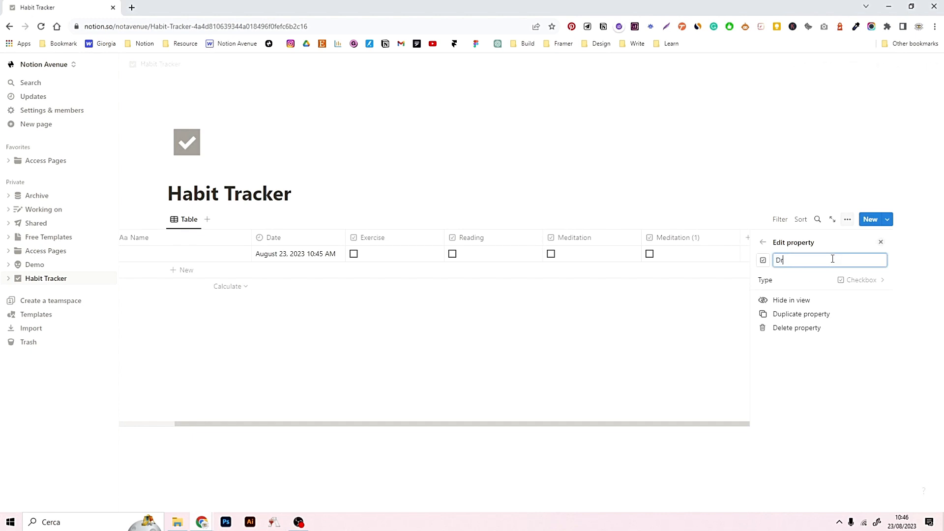
pyautogui.write('ink Water')
pyautogui.click(699, 309)
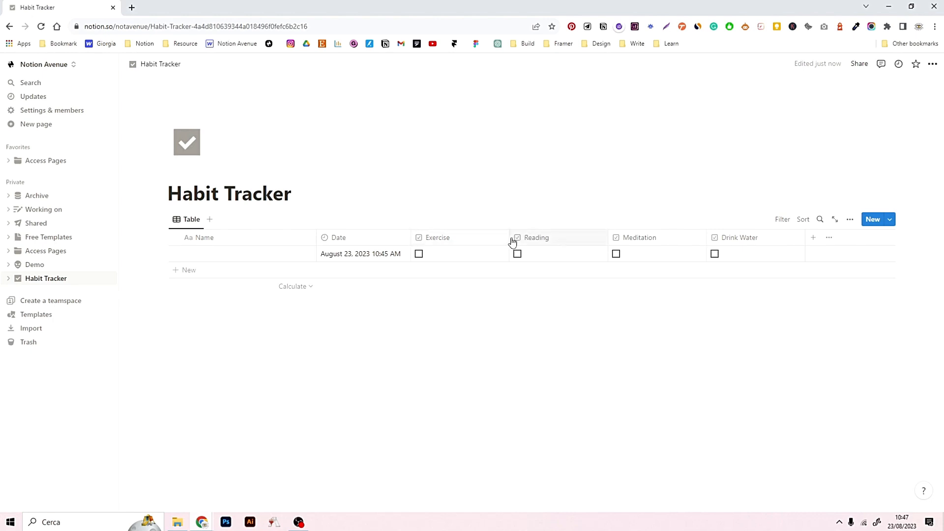
# Step: Narrow the Exercise, Reading, Meditation and Drink Water columns until only their icons and checkboxes fit
pyautogui.moveTo(510, 237); pyautogui.dragTo(426, 238)
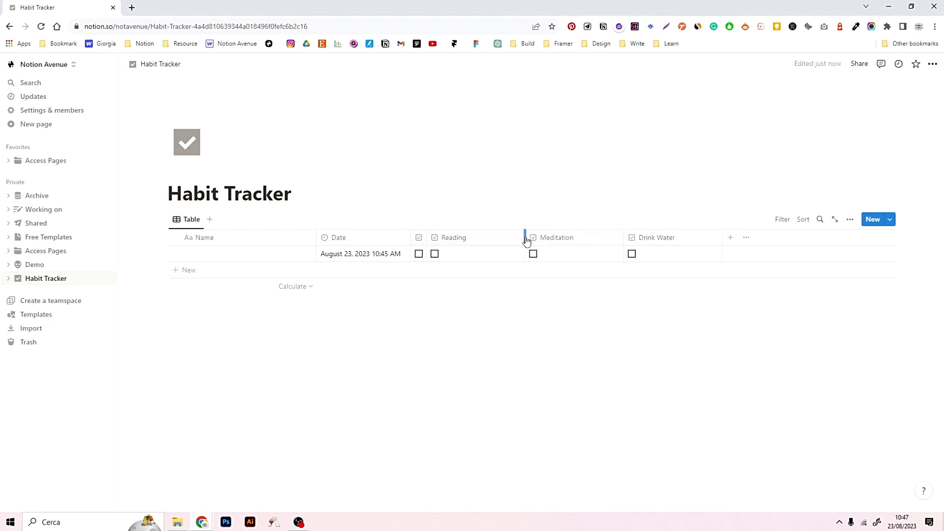
pyautogui.moveTo(526, 240); pyautogui.dragTo(443, 240)
pyautogui.moveTo(540, 238); pyautogui.dragTo(458, 237)
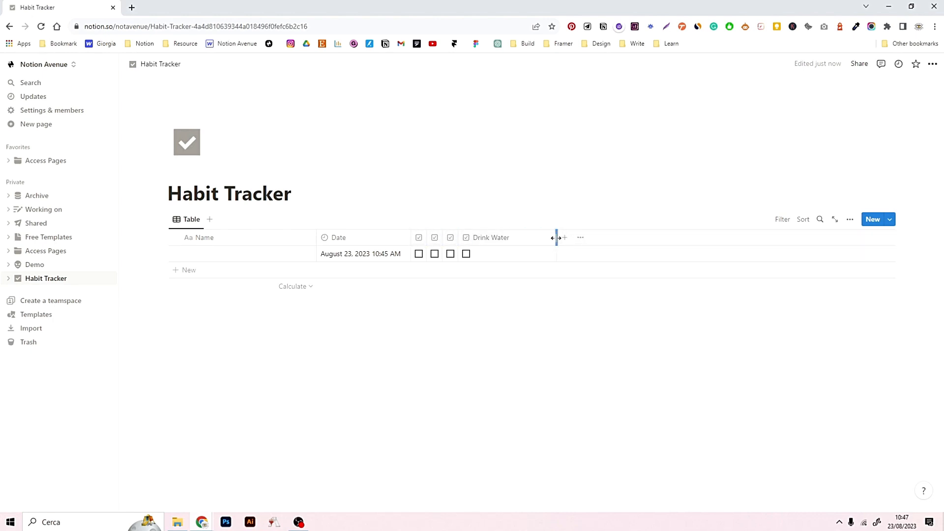
pyautogui.moveTo(557, 238); pyautogui.dragTo(475, 238)
# Step: Change the Exercise property's icon to the baseball, found by filtering the icons for "ball"
pyautogui.click(420, 239)
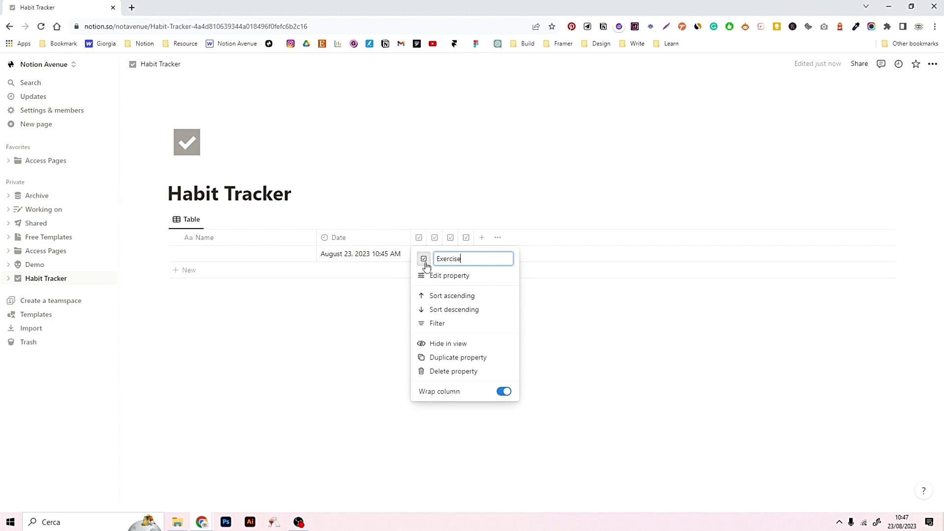
pyautogui.click(425, 265)
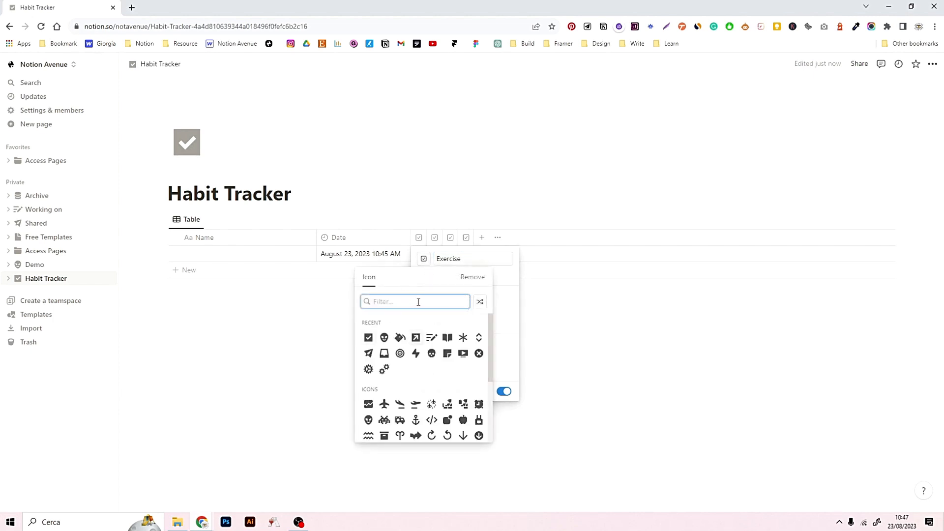
pyautogui.write('ball')
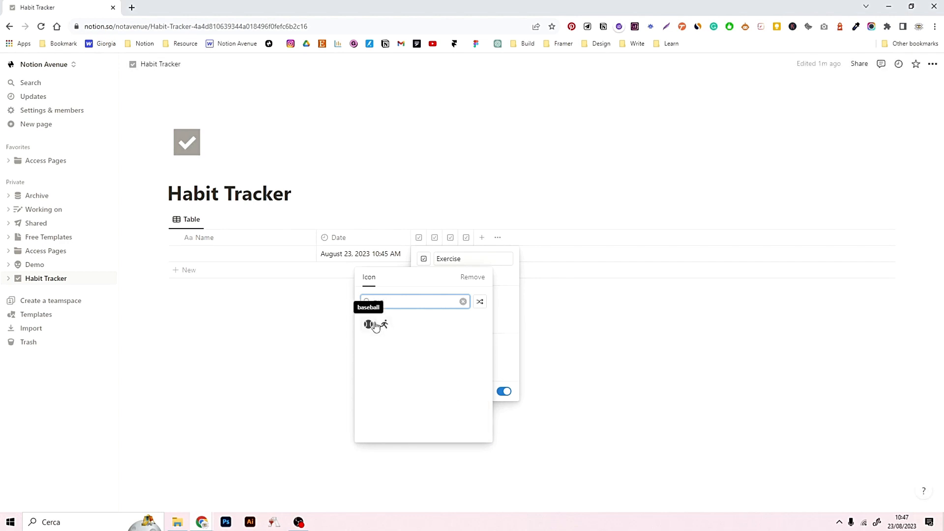
pyautogui.click(373, 325)
pyautogui.click(436, 241)
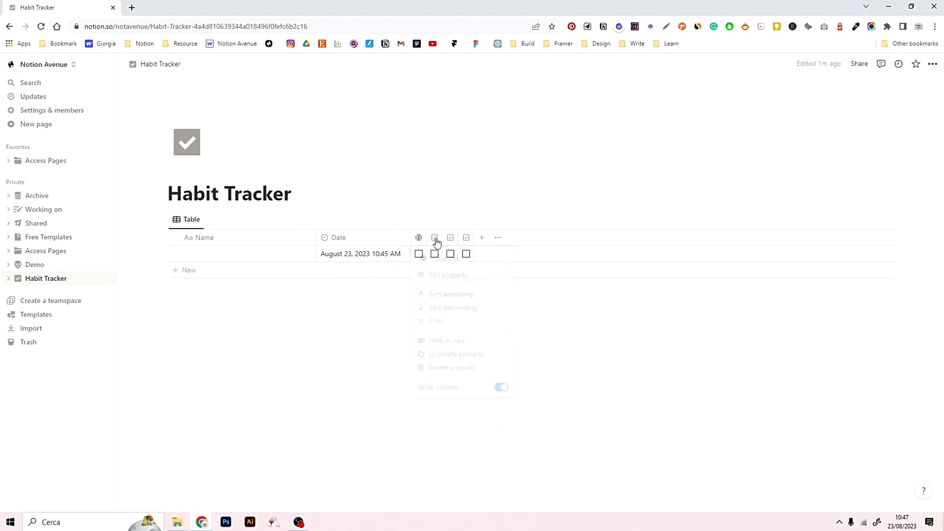
# Step: Change the Reading property's icon to the open book, found by filtering the icons for "book"
pyautogui.click(437, 241)
pyautogui.click(439, 259)
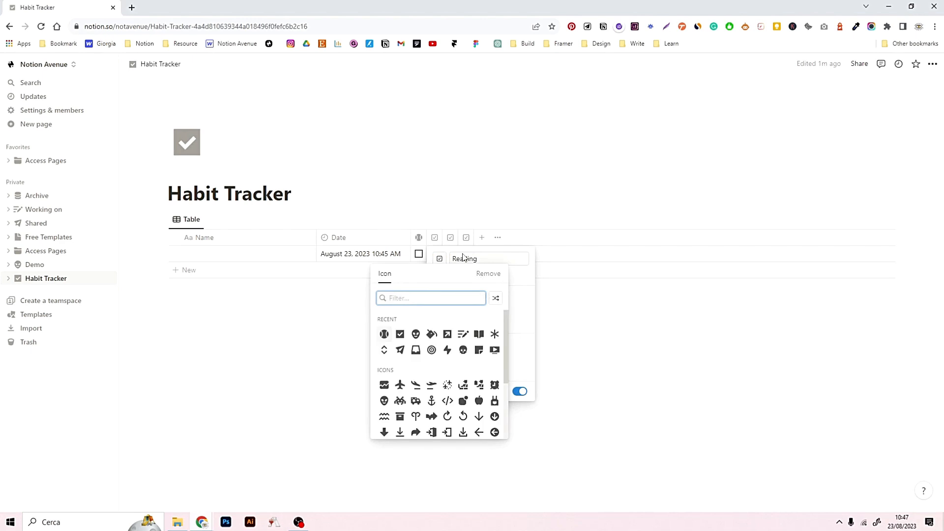
pyautogui.write('book')
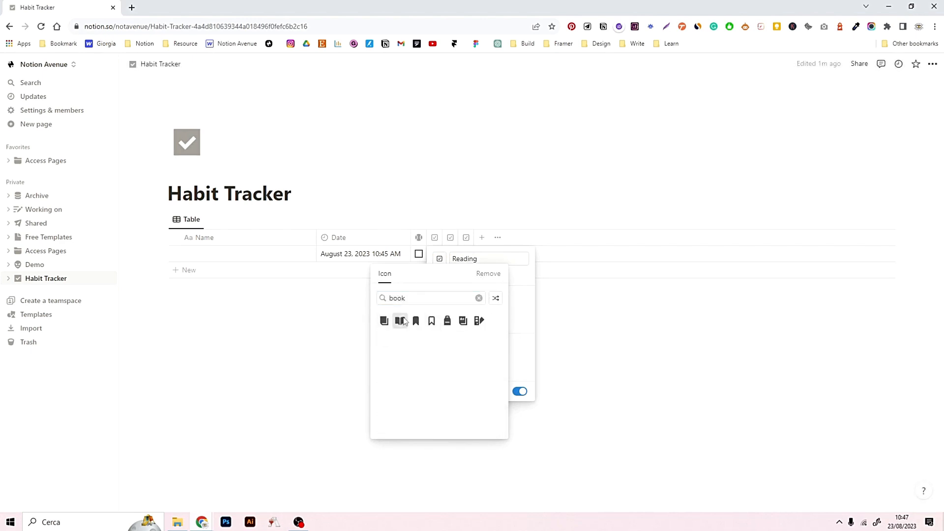
pyautogui.click(401, 320)
pyautogui.click(462, 245)
# Step: Change the Meditation property's icon to the sparkles, found by filtering the icons for "spark"
pyautogui.click(451, 237)
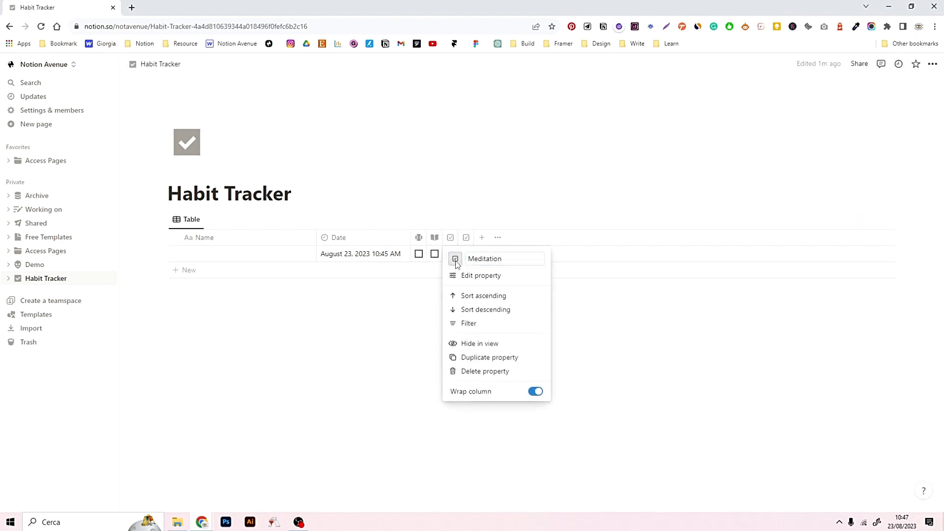
pyautogui.click(455, 260)
pyautogui.write('spark')
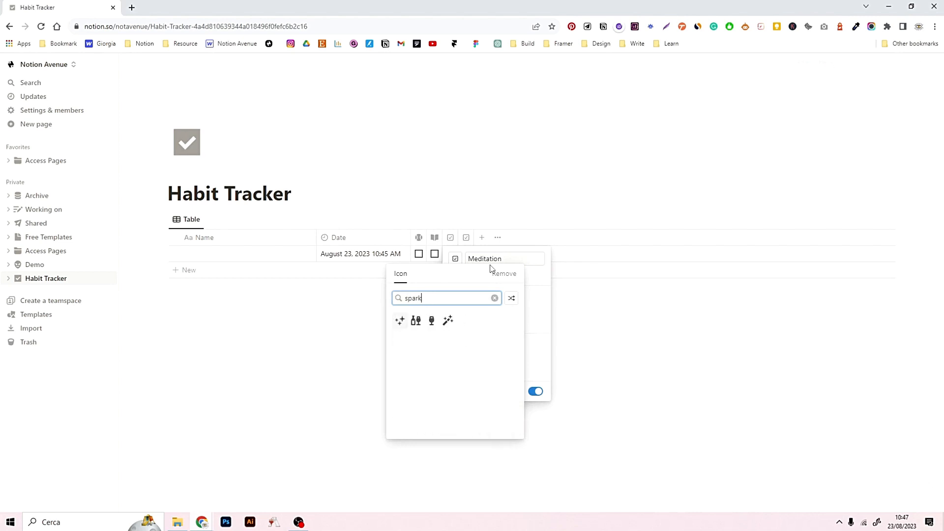
pyautogui.click(401, 320)
pyautogui.click(466, 238)
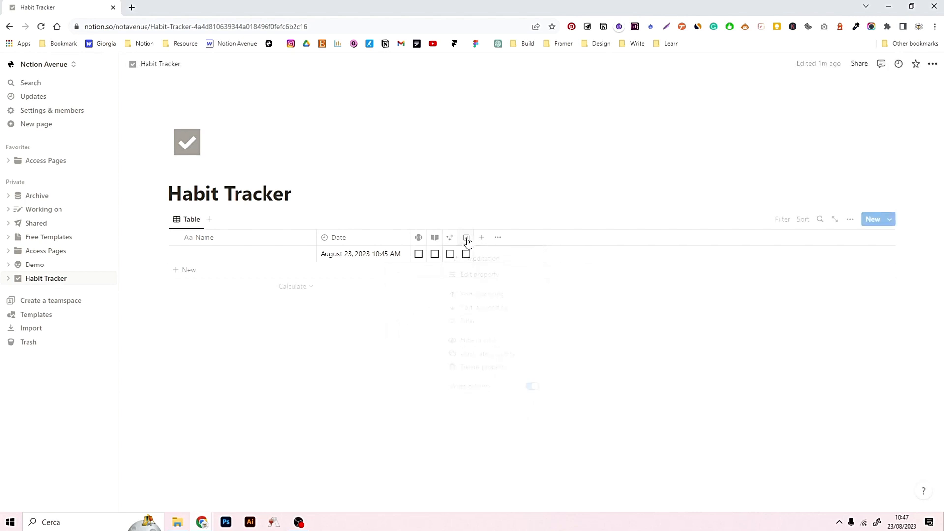
# Step: Change the Drink Water property's icon to the drinking glass, found by filtering the icons for "water"
pyautogui.click(467, 237)
pyautogui.click(471, 259)
pyautogui.write('water')
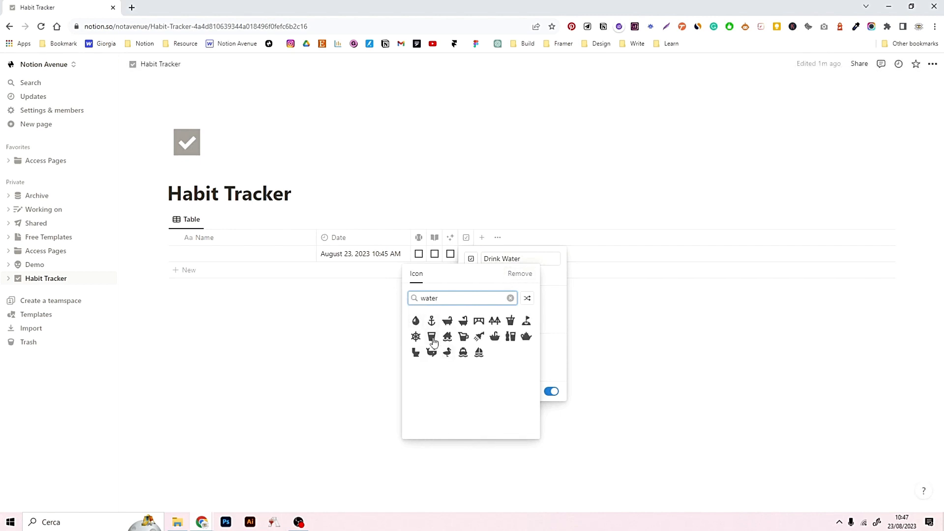
pyautogui.click(432, 340)
pyautogui.click(628, 354)
pyautogui.click(615, 373)
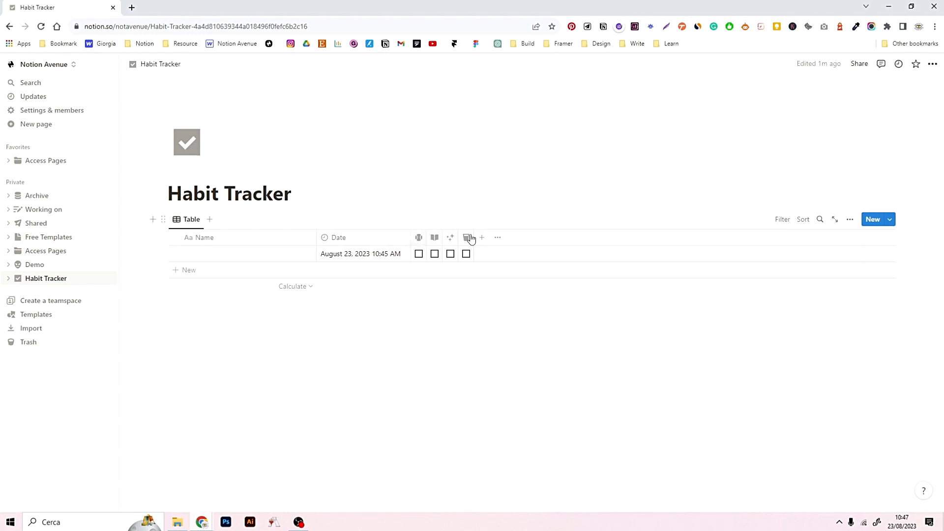
# Step: Tick all four habit checkboxes in the first row and clear them again
pyautogui.click(418, 254)
pyautogui.click(434, 254)
pyautogui.click(450, 254)
pyautogui.click(466, 255)
pyautogui.click(420, 255)
pyautogui.click(434, 255)
pyautogui.click(450, 253)
pyautogui.click(466, 254)
# Step: Add a Formula property named "Progress" to the database
pyautogui.click(482, 238)
pyautogui.scroll(-3, 800, 354)
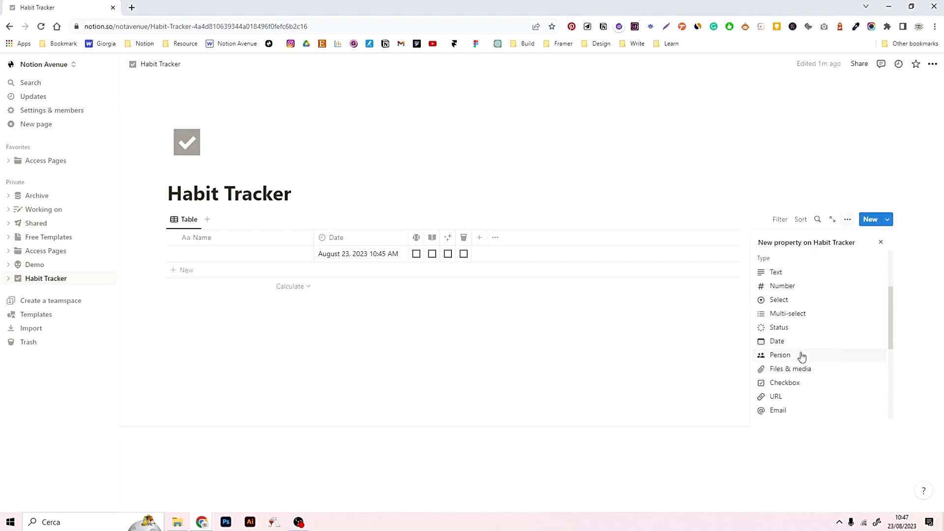
pyautogui.scroll(-1, 797, 376)
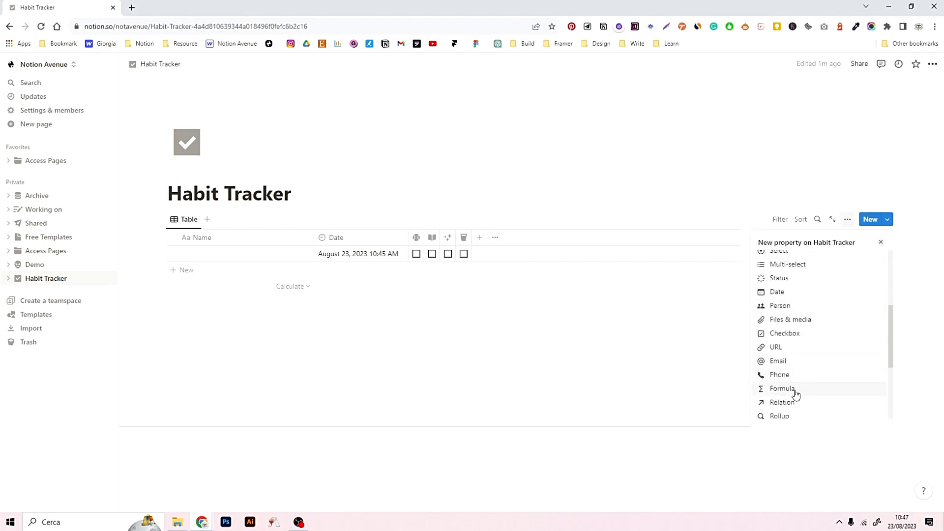
pyautogui.click(795, 392)
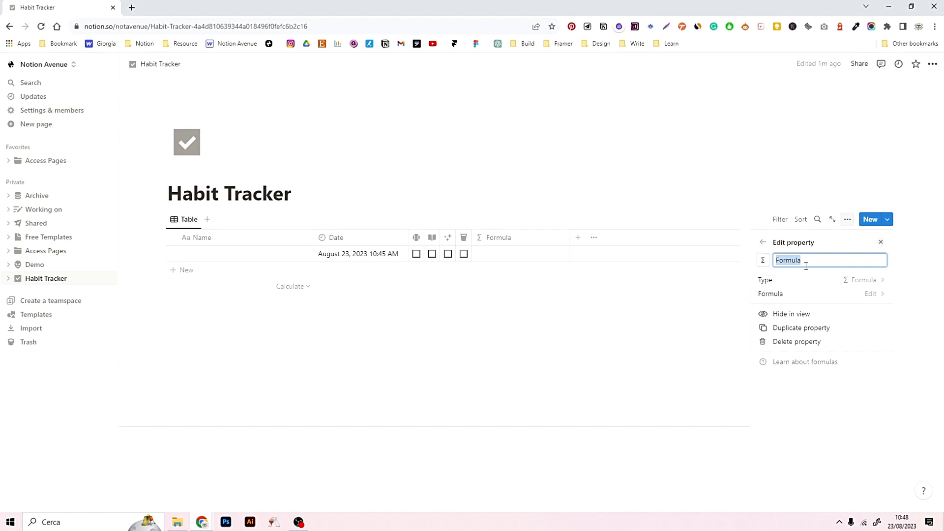
pyautogui.write('Progress')
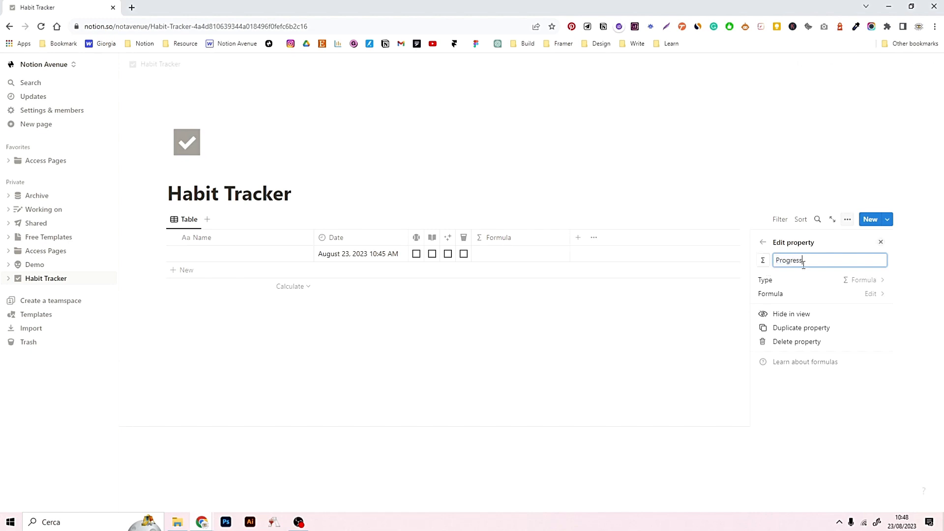
# Step: Change the Progress property's icon to the three-quarter circle, found by filtering the icons for "circle"
pyautogui.click(762, 264)
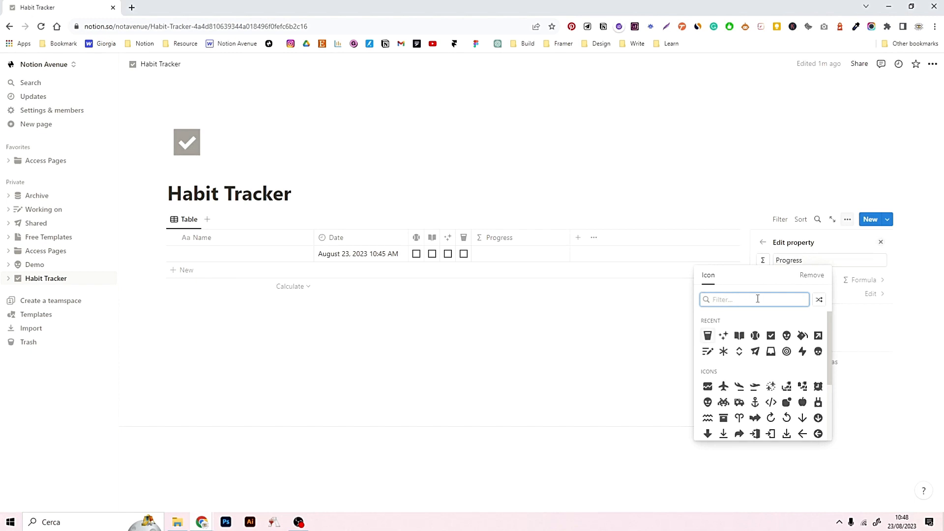
pyautogui.write('circle')
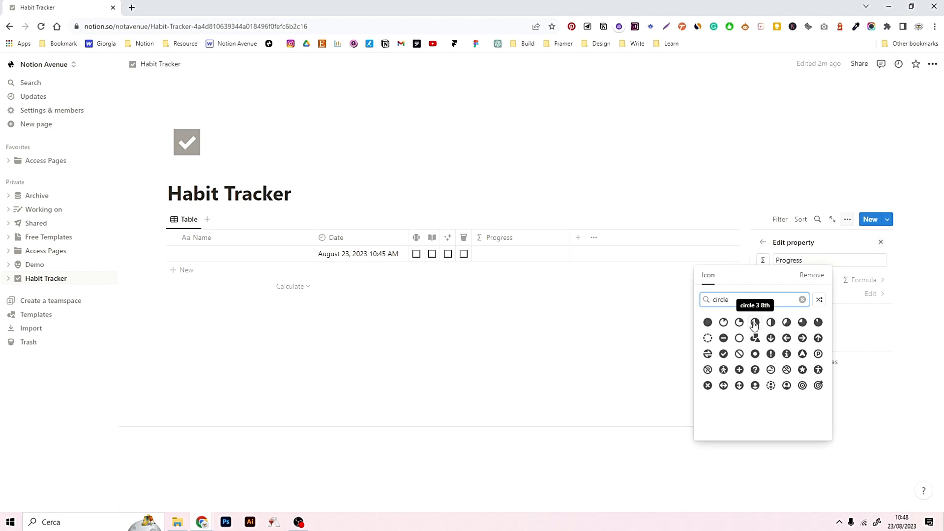
pyautogui.click(802, 322)
pyautogui.click(619, 336)
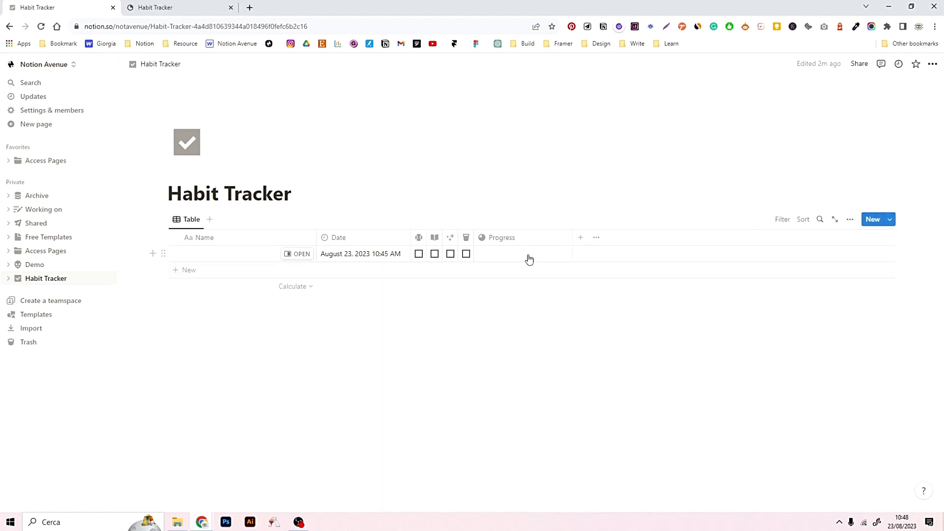
# Step: Enter a six-habit formula of the form round((toNumber(prop(...)) + ...) / 6 * 1000) / 1000 in Progress, with Exercise and Reading as its first two properties
pyautogui.click(529, 259)
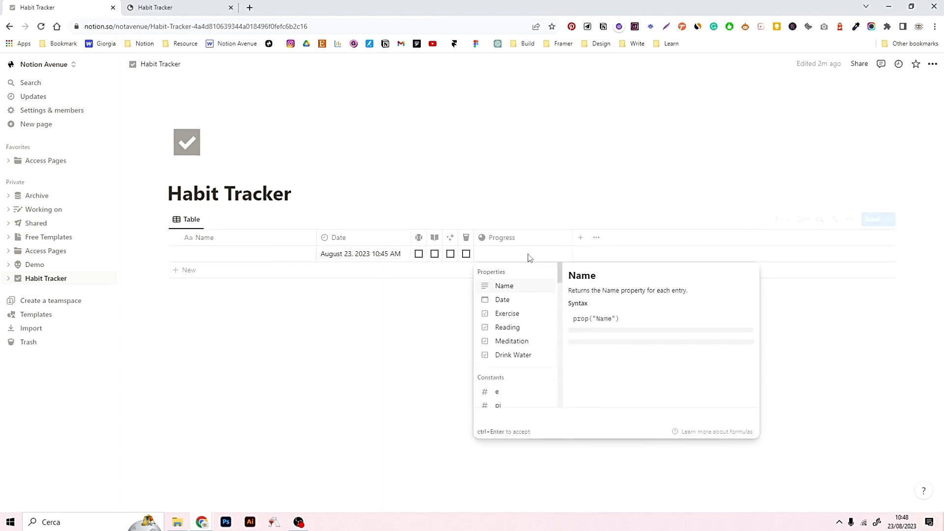
pyautogui.write('round((toNumber(prop("Drink Water")) + toNumber(prop("Exercise")) + toNumber(prop("Journaling")) + toNumber(prop("Meditation")) + toNumber(prop("Reading")) + toNumber(prop("Skincare"))) / 6 * 1000) / 1000')
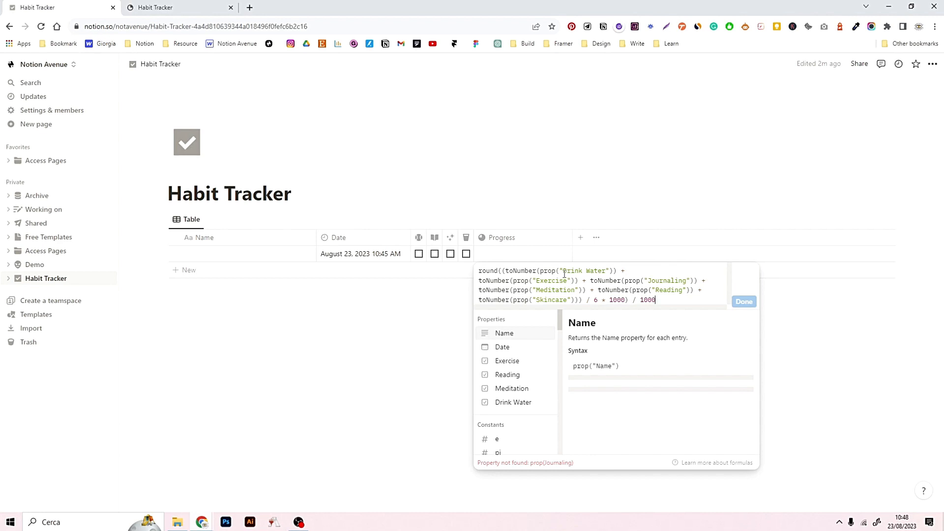
pyautogui.moveTo(565, 272); pyautogui.dragTo(606, 272)
pyautogui.write('Exercise')
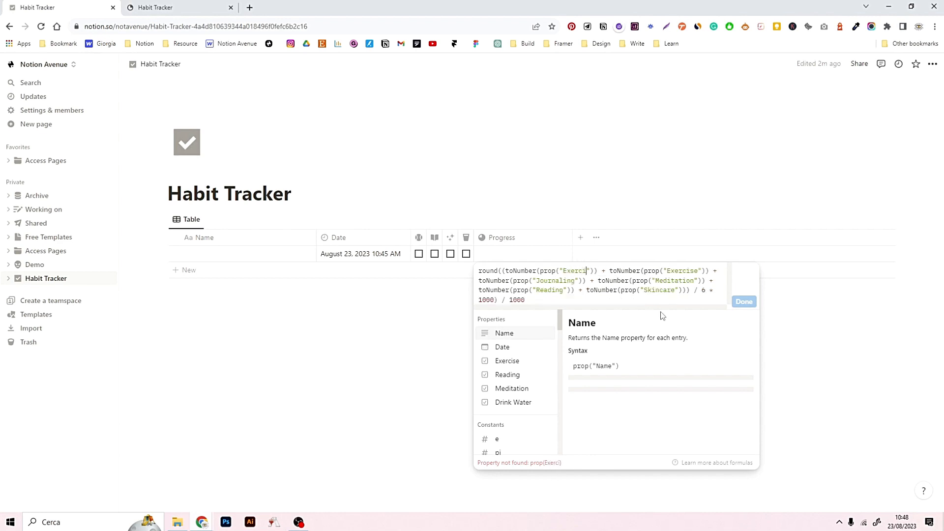
pyautogui.doubleClick(685, 272)
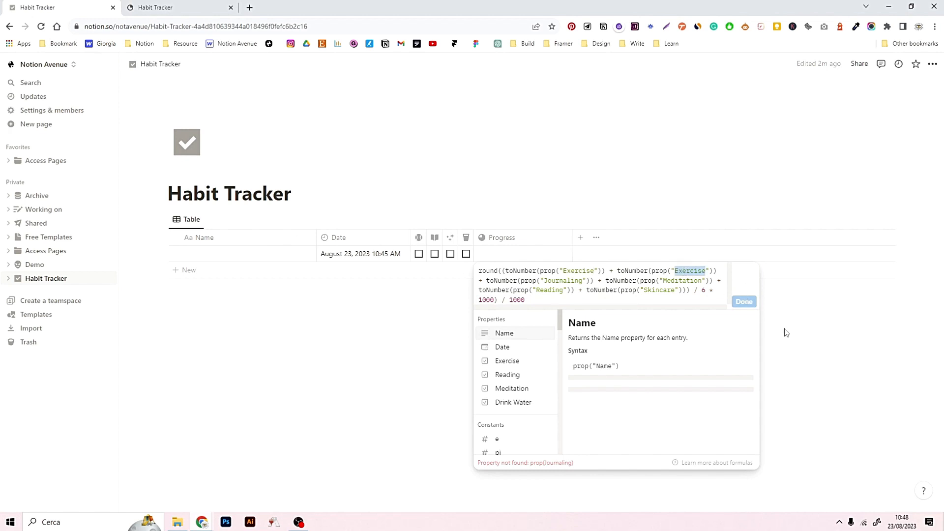
pyautogui.write('Reading')
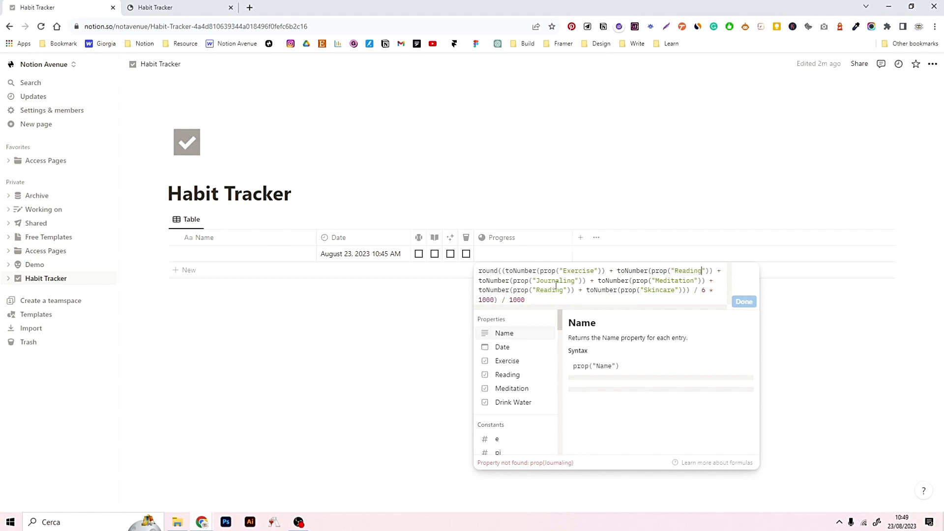
# Step: Change the third property in the Progress formula to "Meditating" and the fourth to "Drink Water"
pyautogui.doubleClick(557, 285)
pyautogui.write('Medid')
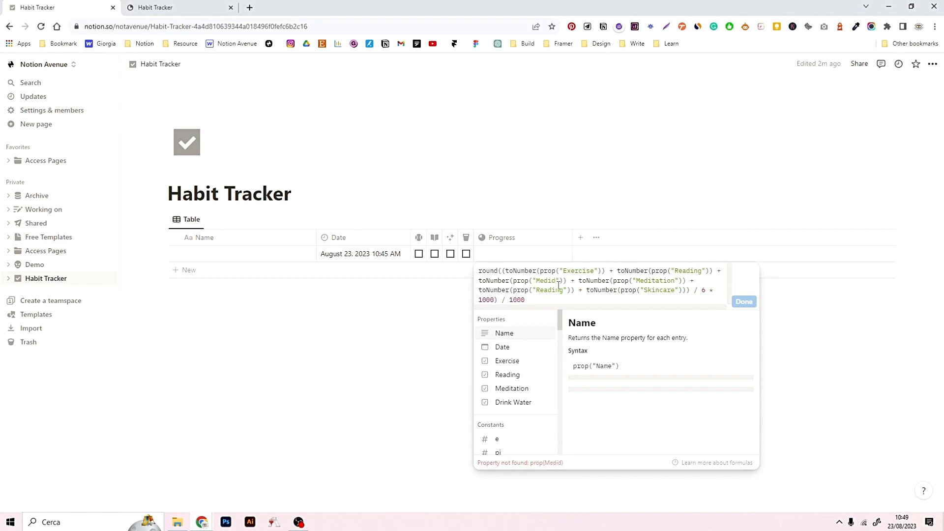
pyautogui.press('BackSpace')
pyautogui.write('tating')
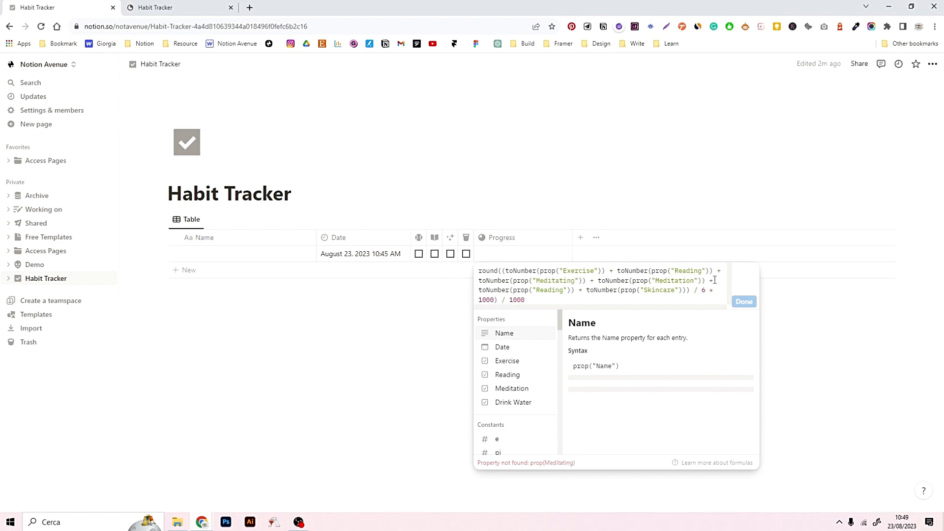
pyautogui.doubleClick(679, 282)
pyautogui.write('Drink Water')
# Step: Remove the extra Reading and Skincare terms from the formula, correct "Meditating" to "Meditation", and divide the properly parenthesized sum by 4
pyautogui.moveTo(709, 280); pyautogui.dragTo(691, 291)
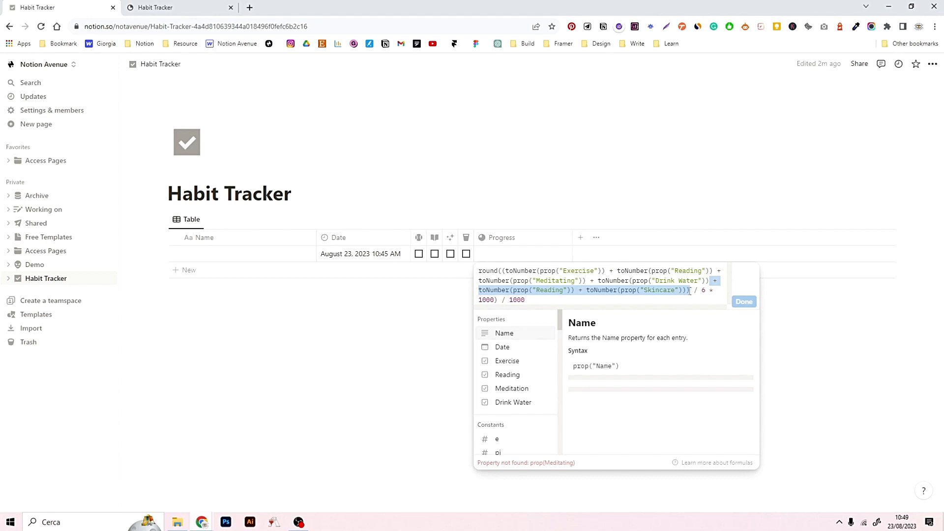
pyautogui.press('BackSpace')
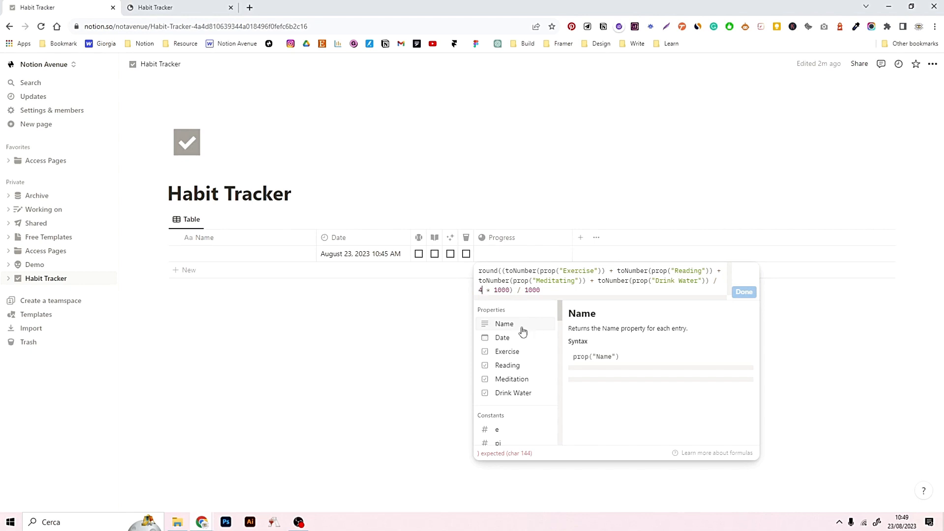
pyautogui.write(')')
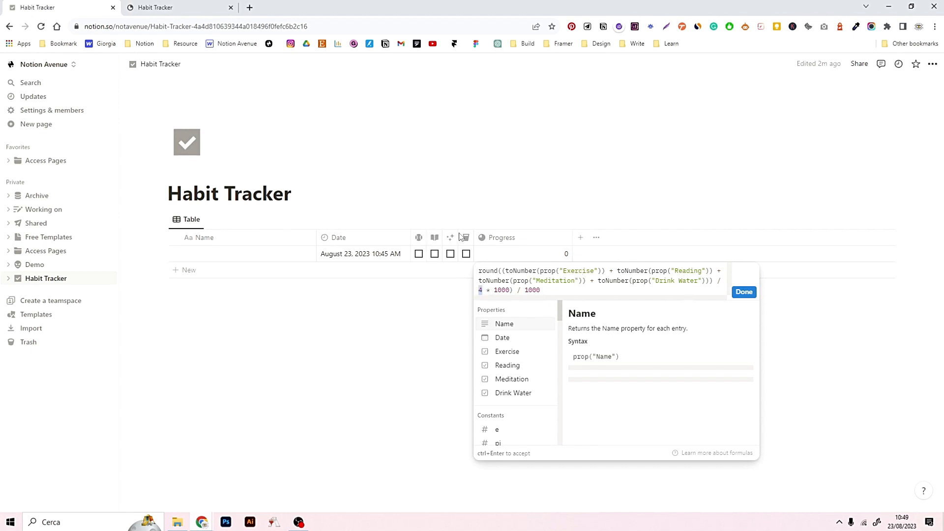
pyautogui.click(545, 210)
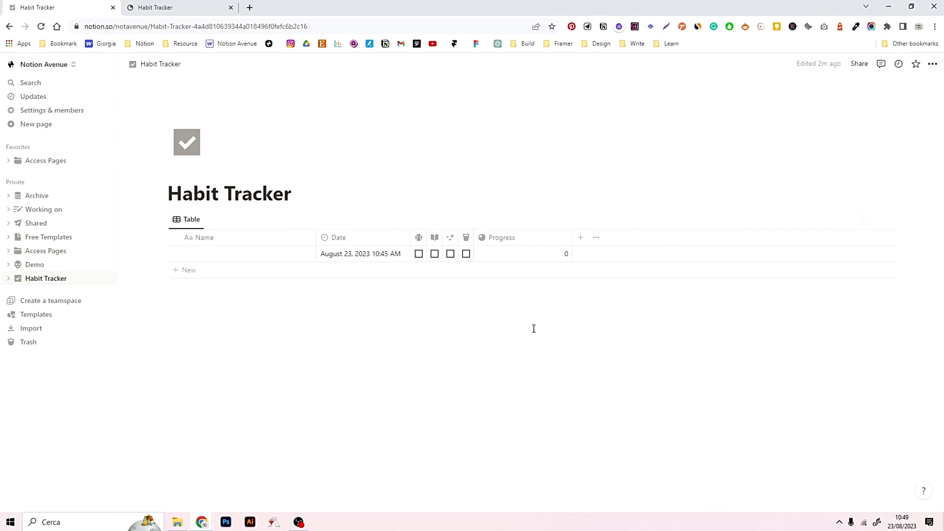
# Step: Display the Progress property as a bar and set its number format to Percent
pyautogui.click(508, 245)
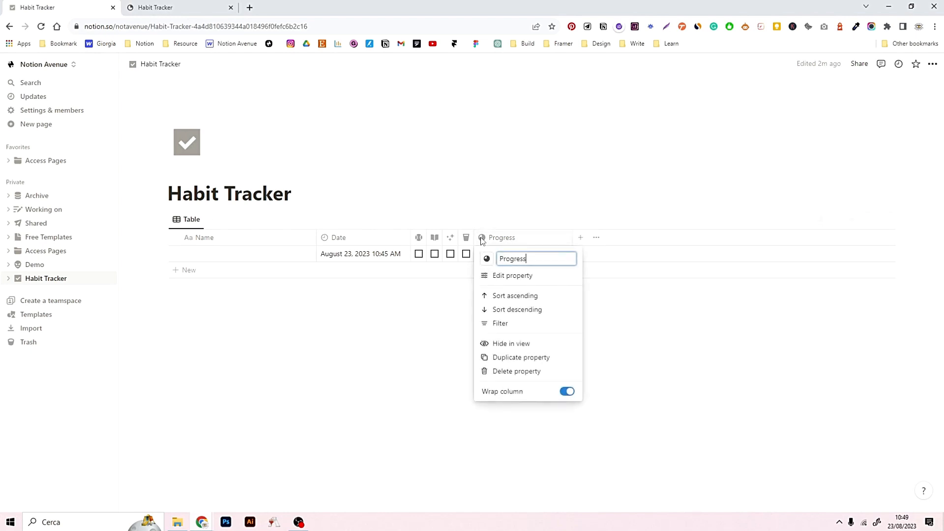
pyautogui.click(493, 278)
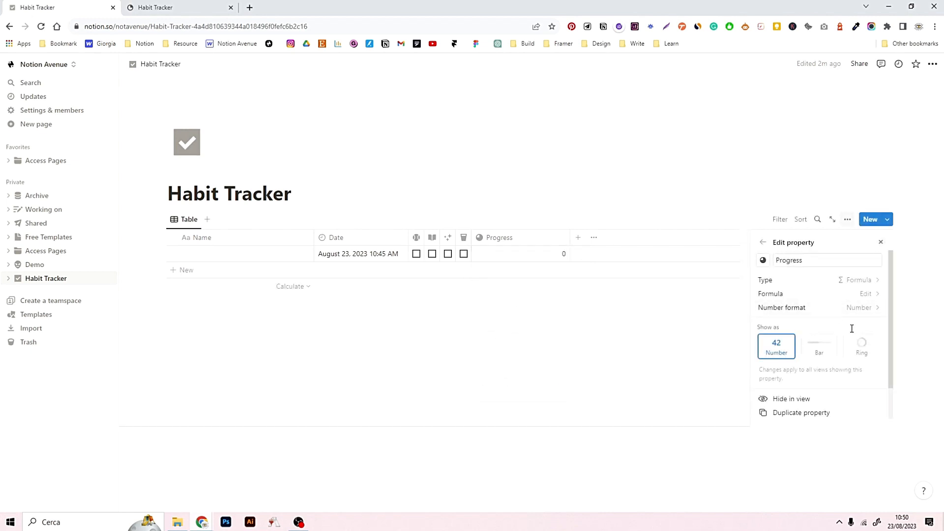
pyautogui.click(826, 357)
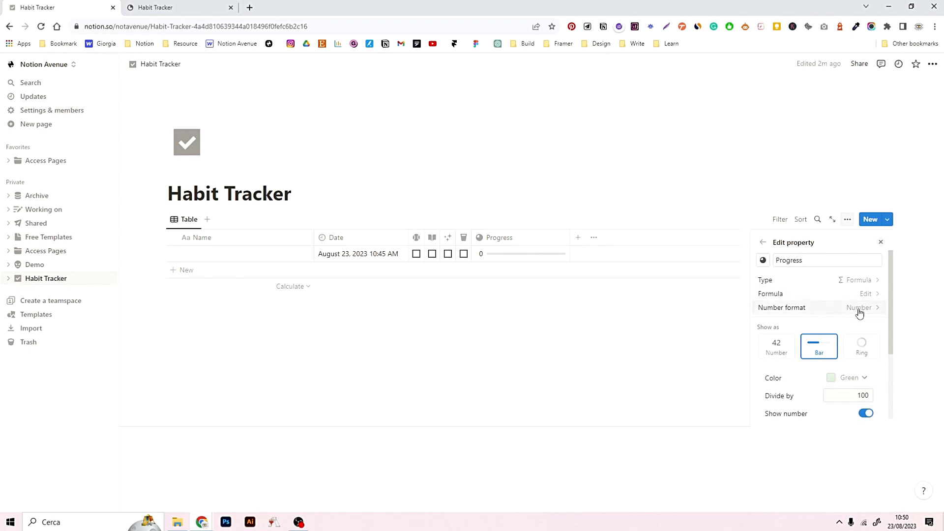
pyautogui.click(802, 314)
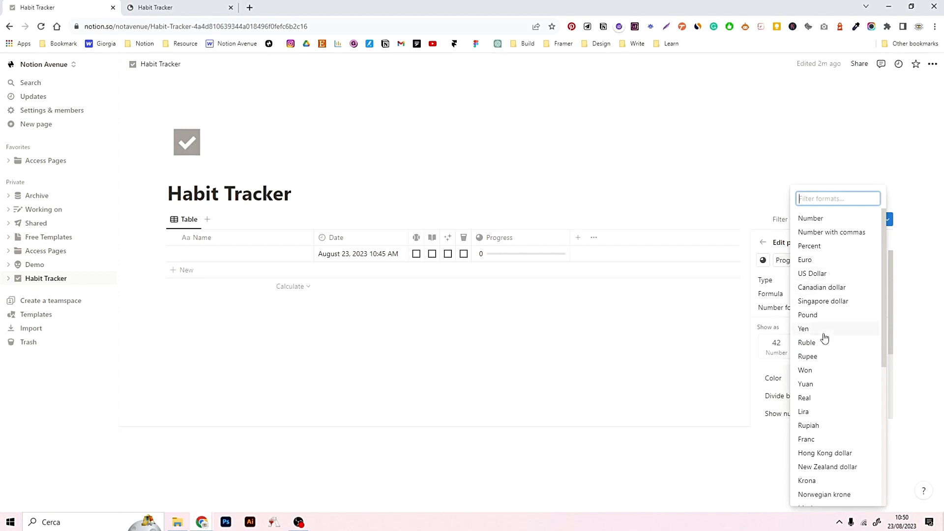
pyautogui.click(820, 255)
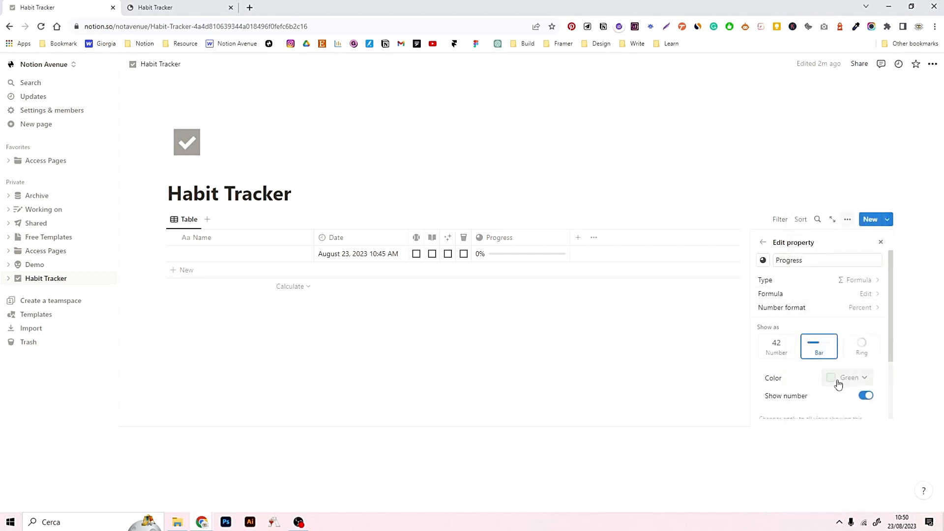
pyautogui.click(681, 388)
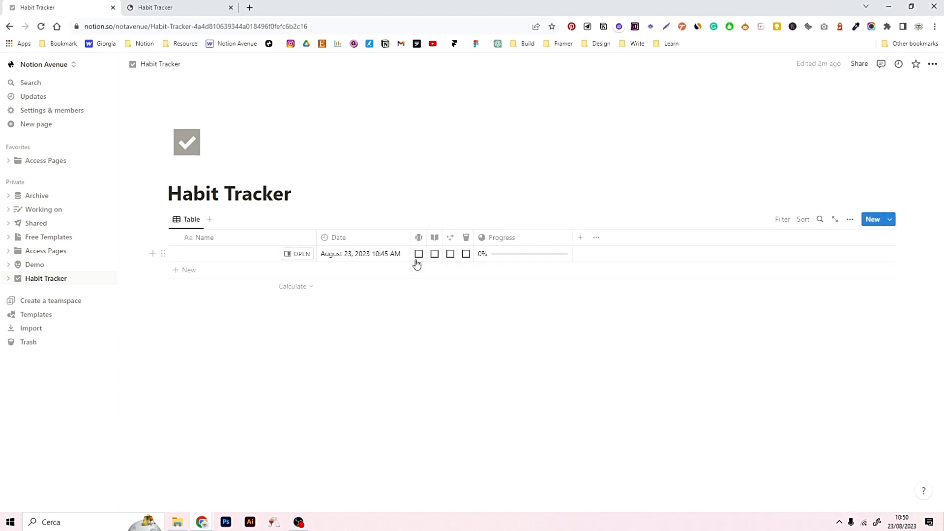
# Step: Test the progress bar by checking and unchecking the four habit boxes of the August 23, 2023 entry in different combinations
pyautogui.click(418, 254)
pyautogui.click(434, 253)
pyautogui.click(450, 254)
pyautogui.click(466, 254)
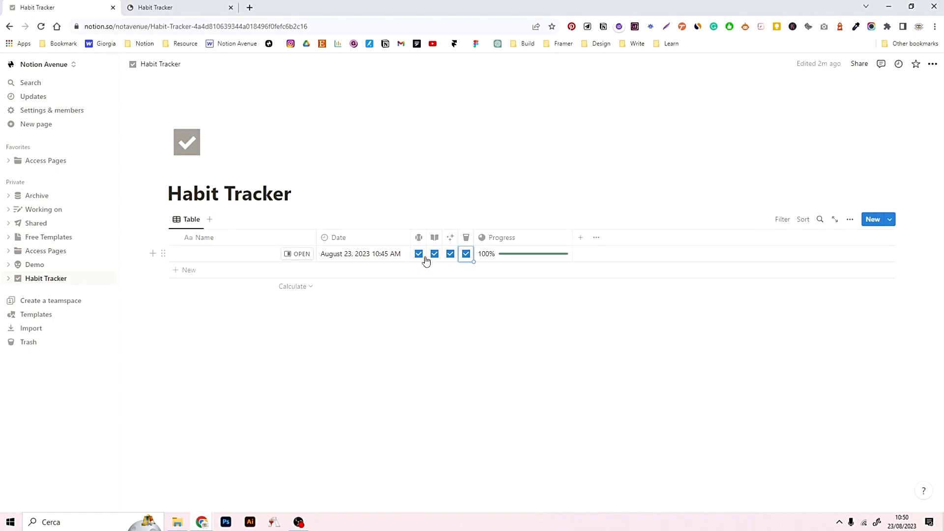
pyautogui.click(419, 254)
pyautogui.click(434, 254)
pyautogui.click(450, 254)
pyautogui.click(466, 254)
pyautogui.click(418, 254)
pyautogui.click(434, 254)
pyautogui.click(450, 254)
pyautogui.click(465, 253)
pyautogui.click(421, 255)
pyautogui.click(434, 254)
pyautogui.click(450, 254)
pyautogui.click(466, 254)
pyautogui.click(466, 253)
pyautogui.click(450, 253)
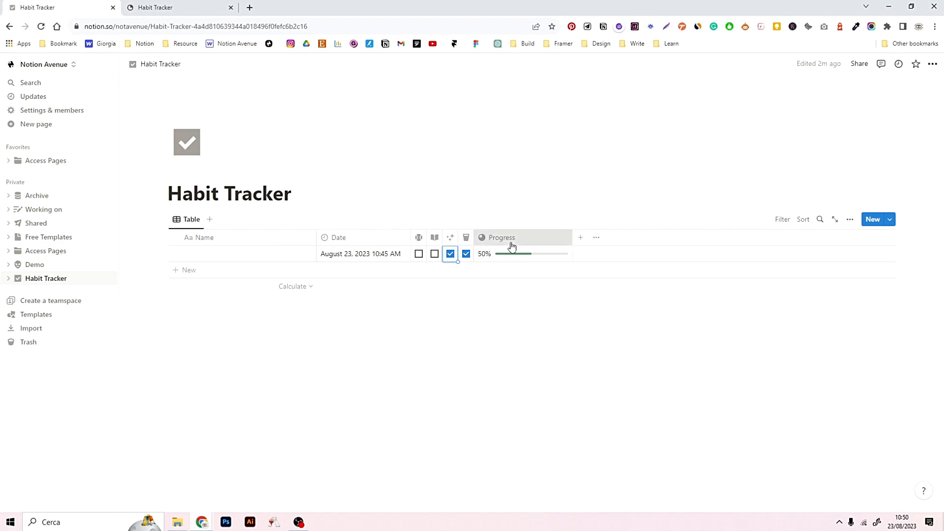
# Step: Try other bar colors for the Progress property and switch its number display off and back on
pyautogui.click(508, 238)
pyautogui.click(494, 276)
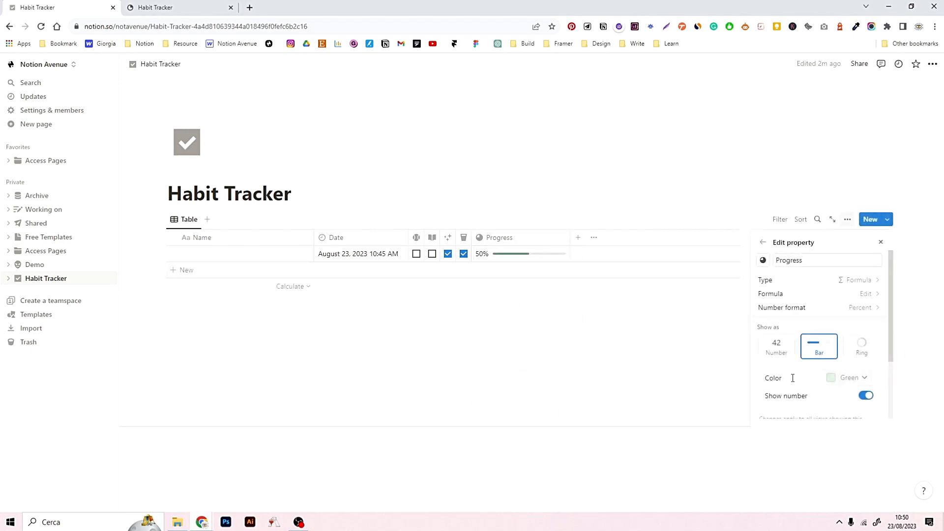
pyautogui.click(847, 377)
pyautogui.click(838, 330)
pyautogui.click(847, 378)
pyautogui.click(845, 276)
pyautogui.click(868, 397)
pyautogui.click(871, 400)
pyautogui.click(629, 379)
# Step: Uncheck Meditation and Drink Water in the August 23, 2023 entry
pyautogui.click(451, 254)
pyautogui.click(467, 253)
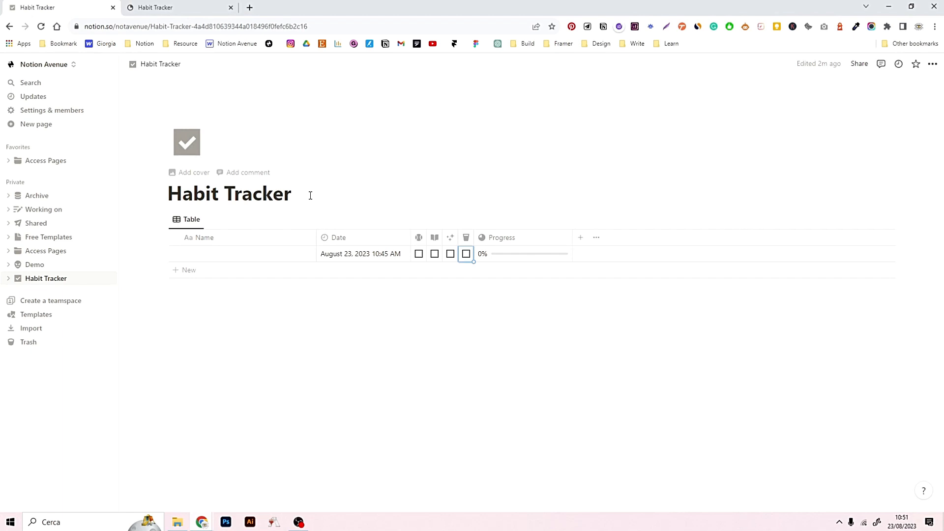
# Step: Insert a button block between the Habit Tracker page title and the table
pyautogui.press('Return')
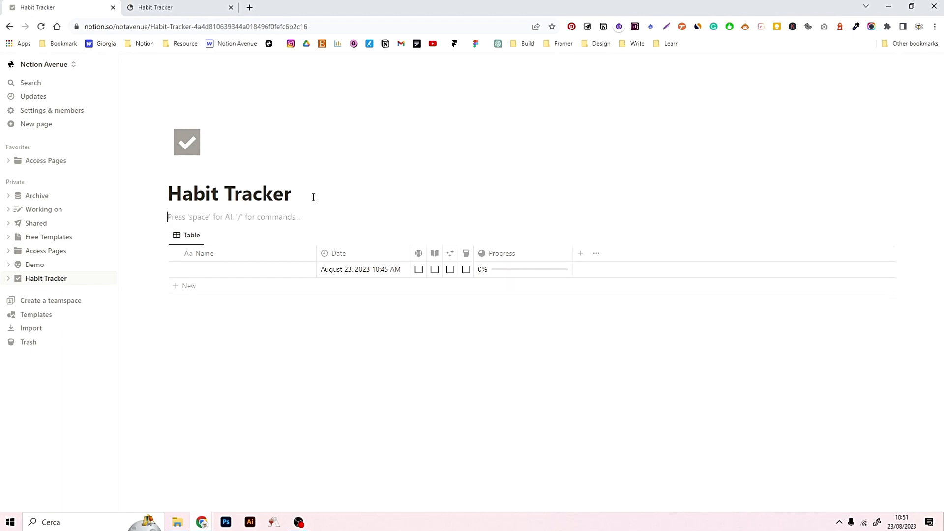
pyautogui.write('/')
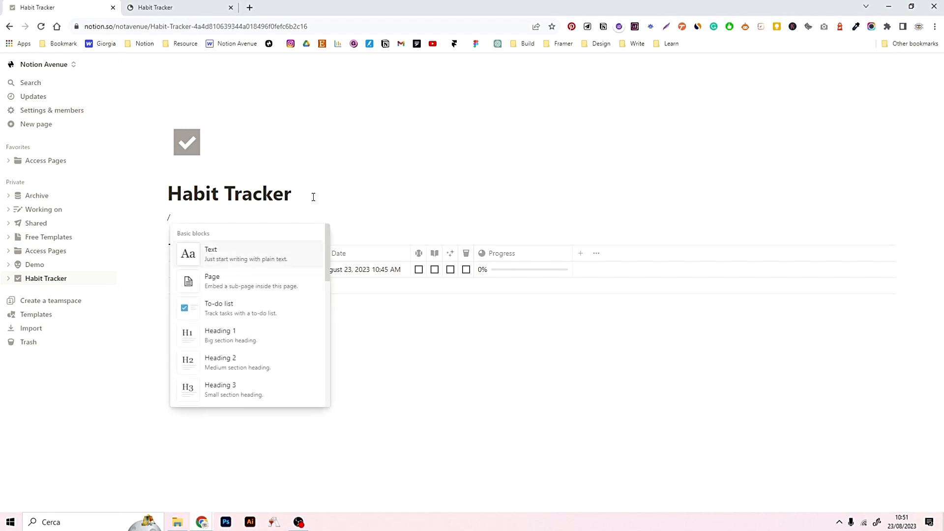
pyautogui.write('bu')
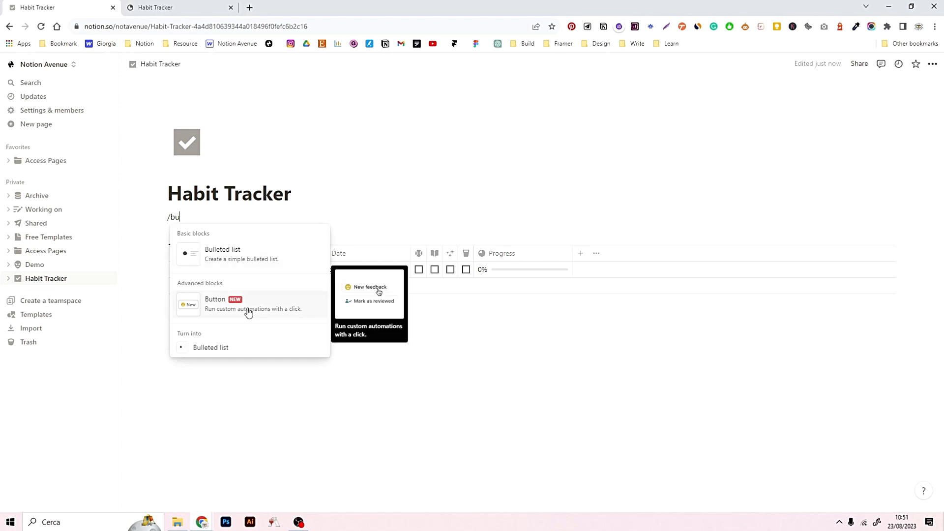
pyautogui.click(229, 306)
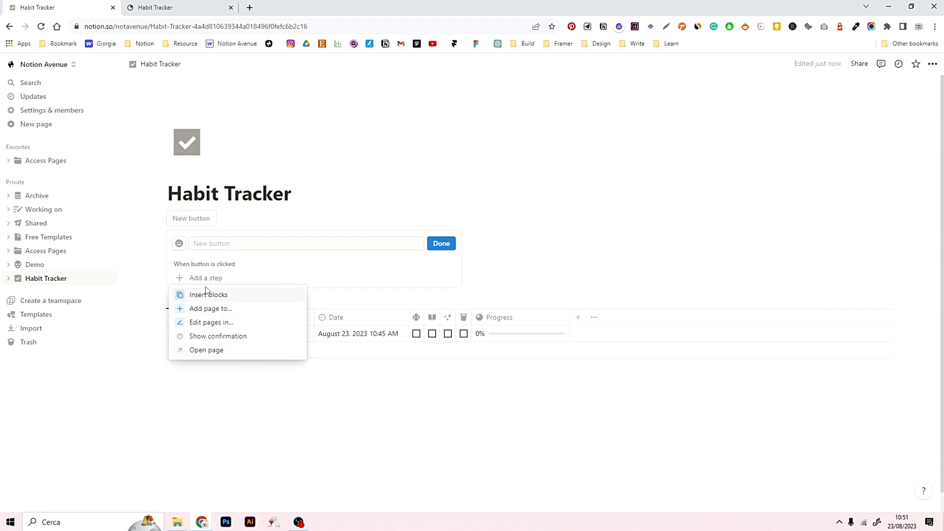
# Step: Give the button an action that edits pages in the Habit Tracker database located on the Habit Tracker page
pyautogui.click(204, 325)
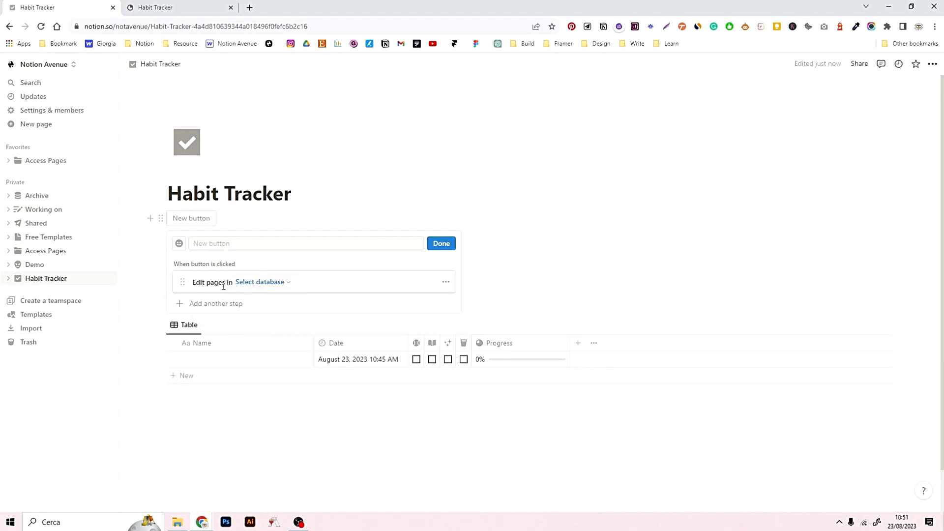
pyautogui.click(255, 286)
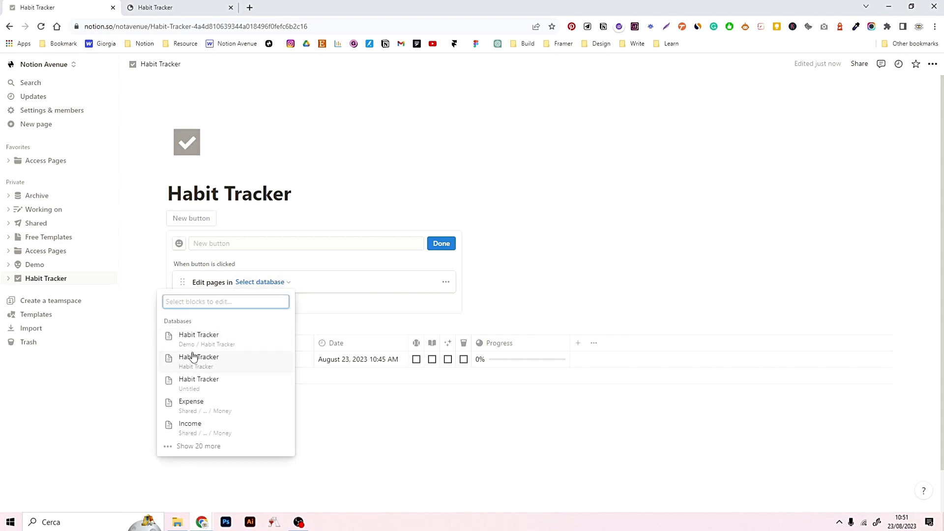
pyautogui.click(195, 364)
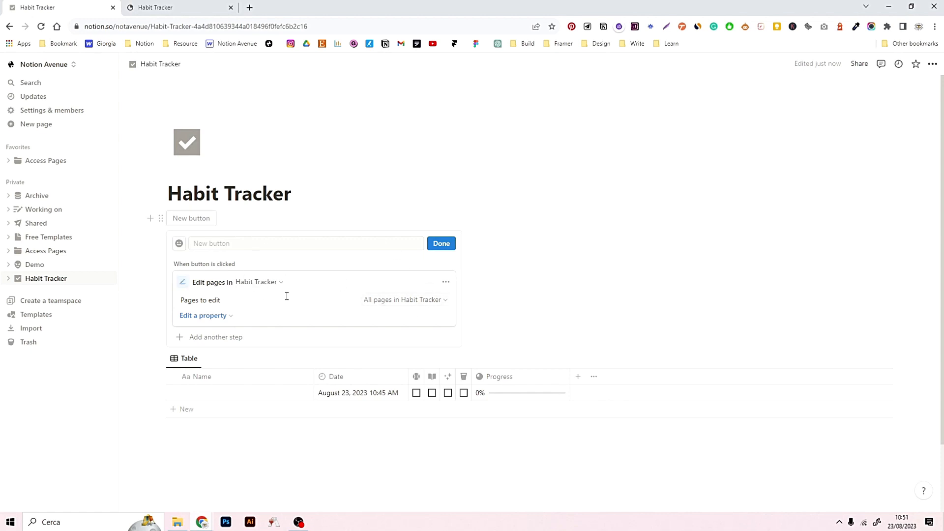
# Step: Limit the pages the button edits with a filter where Date is Today
pyautogui.click(383, 306)
pyautogui.click(266, 319)
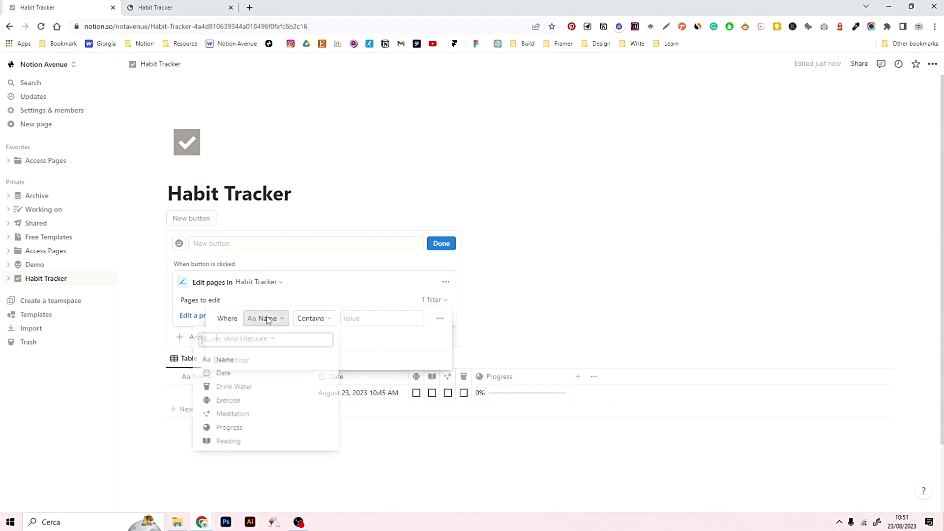
pyautogui.click(264, 374)
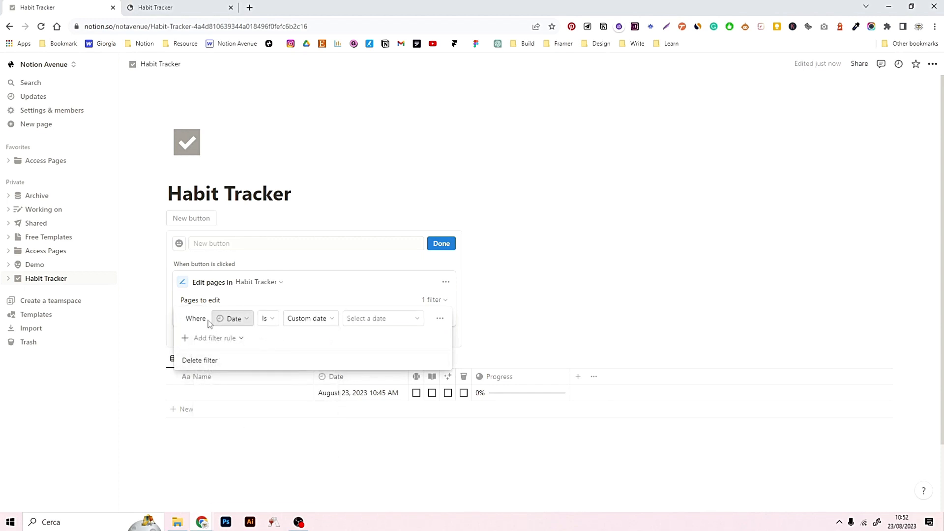
pyautogui.click(269, 319)
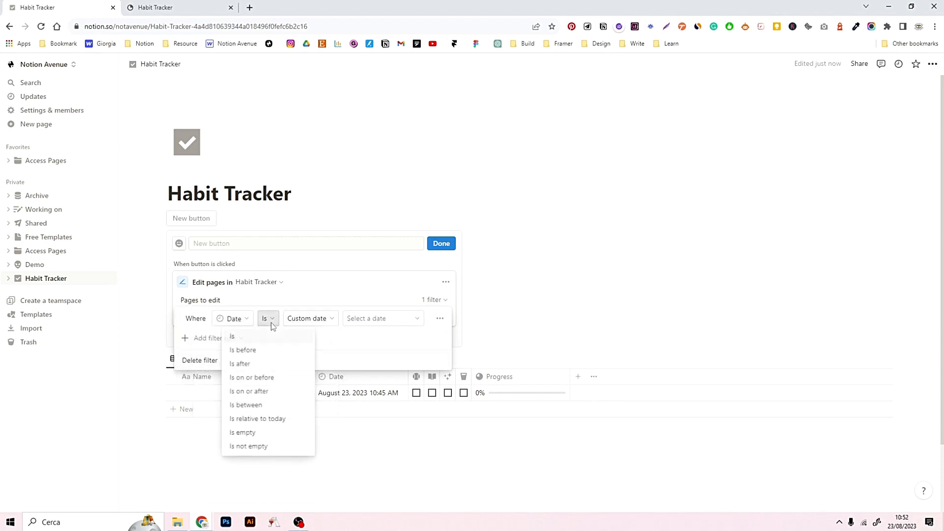
pyautogui.click(268, 319)
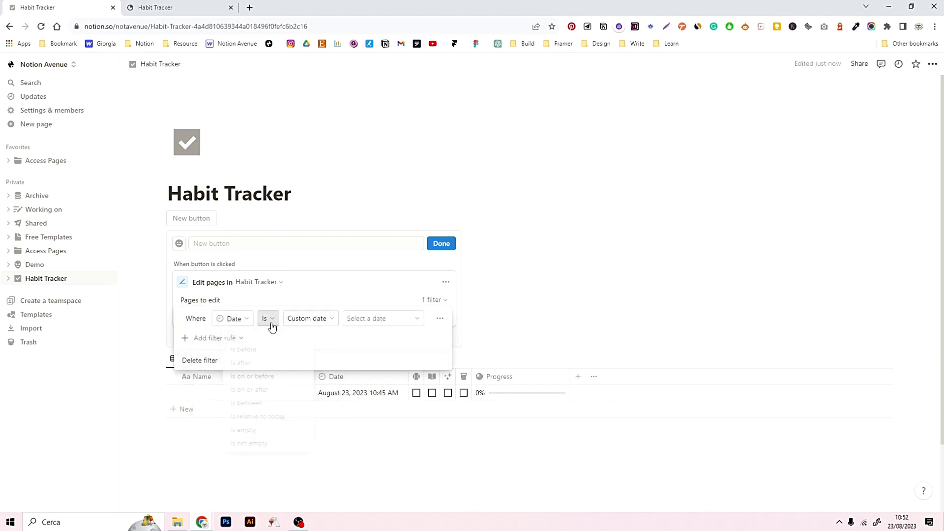
pyautogui.click(318, 325)
pyautogui.click(297, 336)
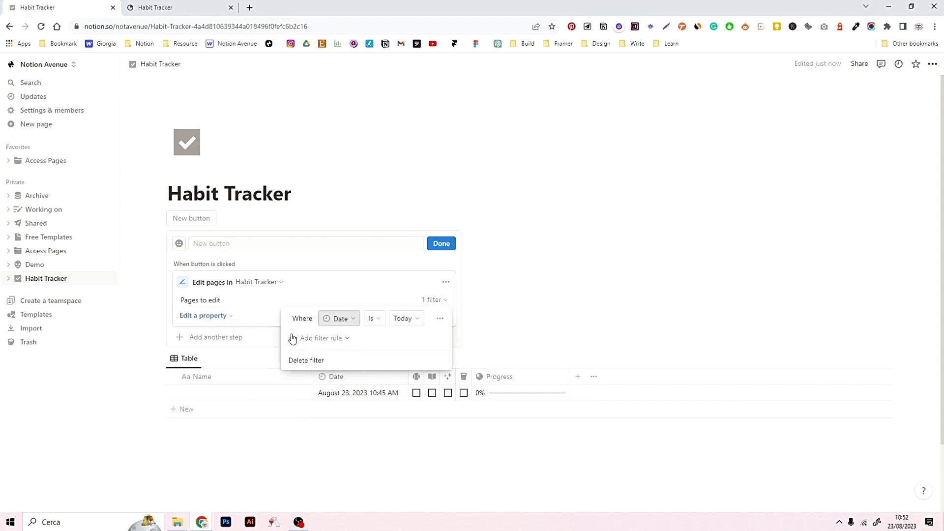
pyautogui.click(232, 334)
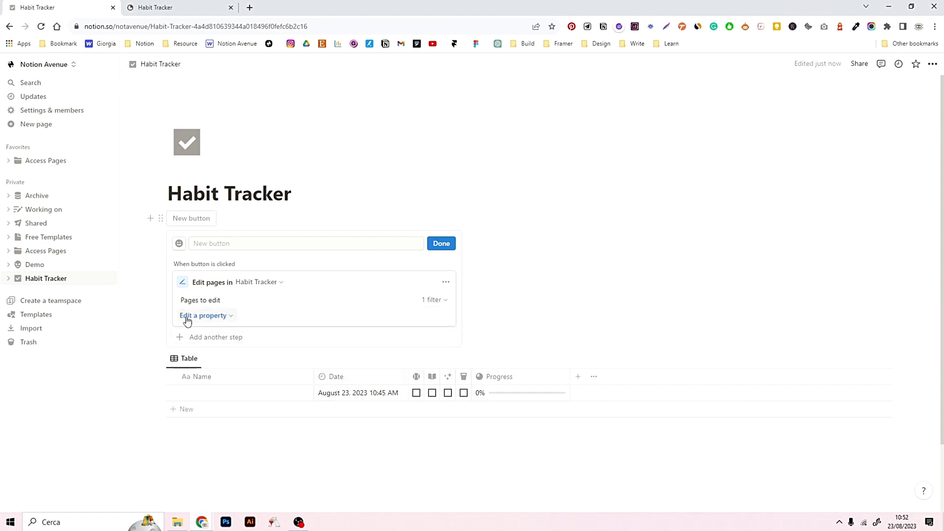
# Step: Make the button's action set the Exercise property to Checked
pyautogui.click(217, 322)
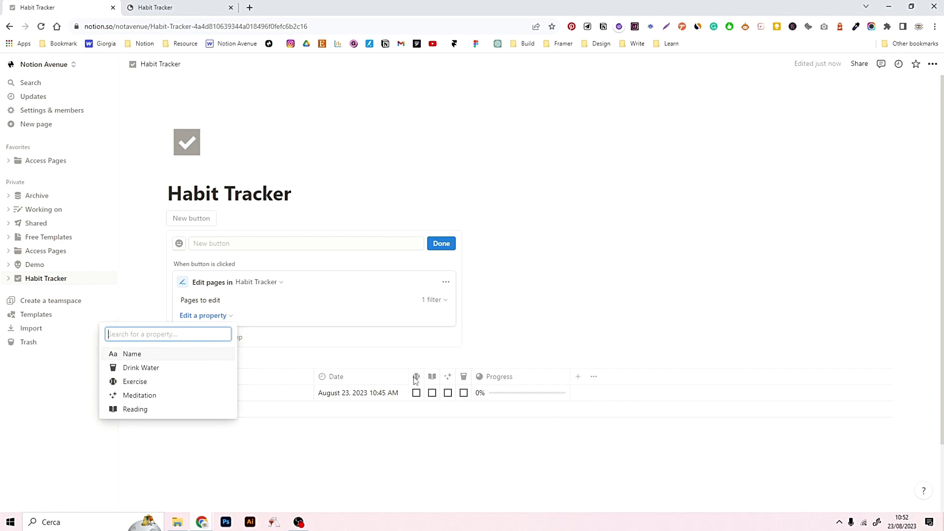
pyautogui.click(163, 389)
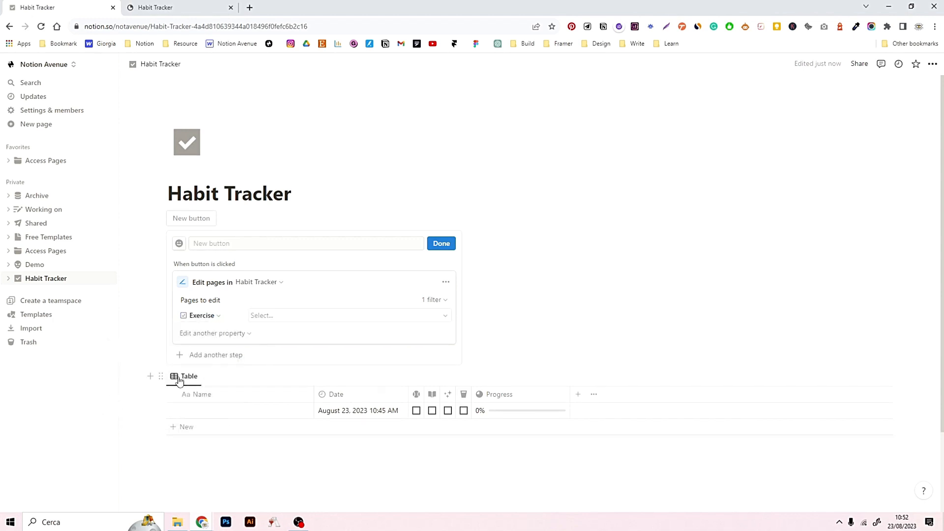
pyautogui.click(302, 324)
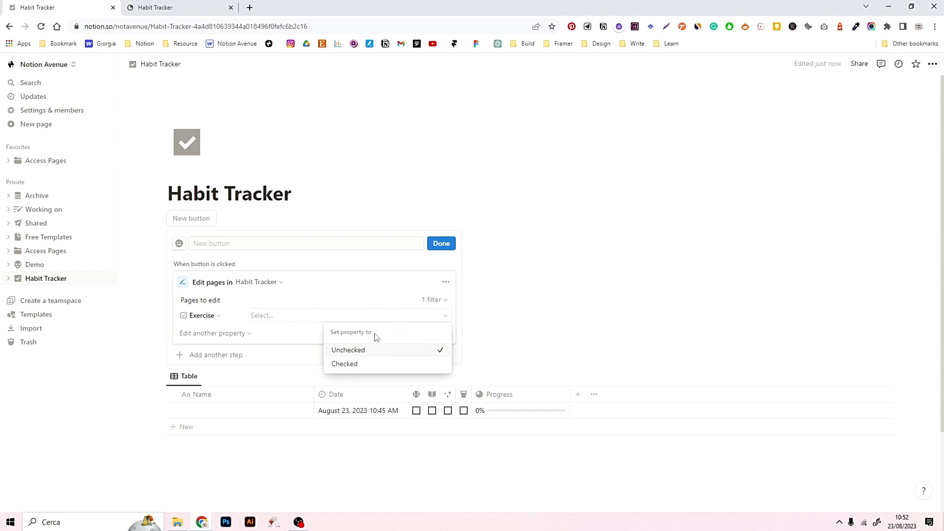
pyautogui.click(335, 364)
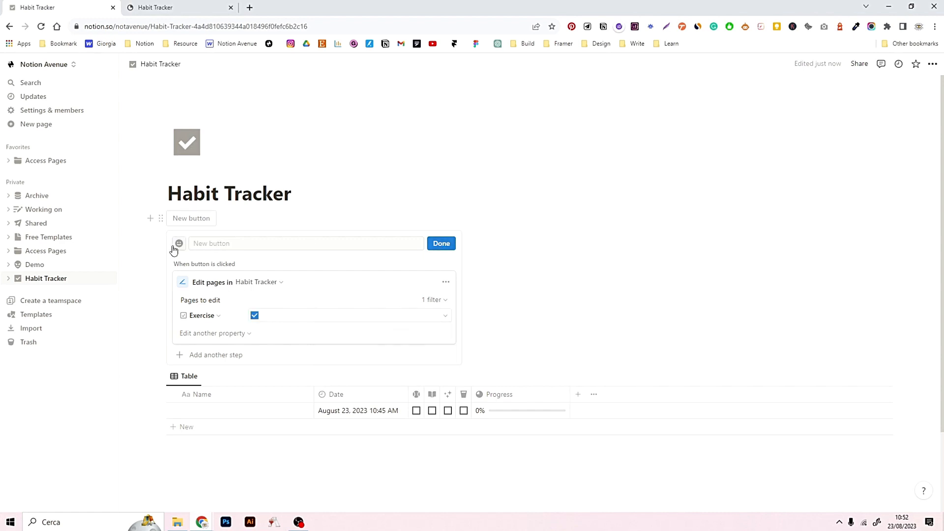
# Step: Name the button "Exercise"
pyautogui.click(213, 245)
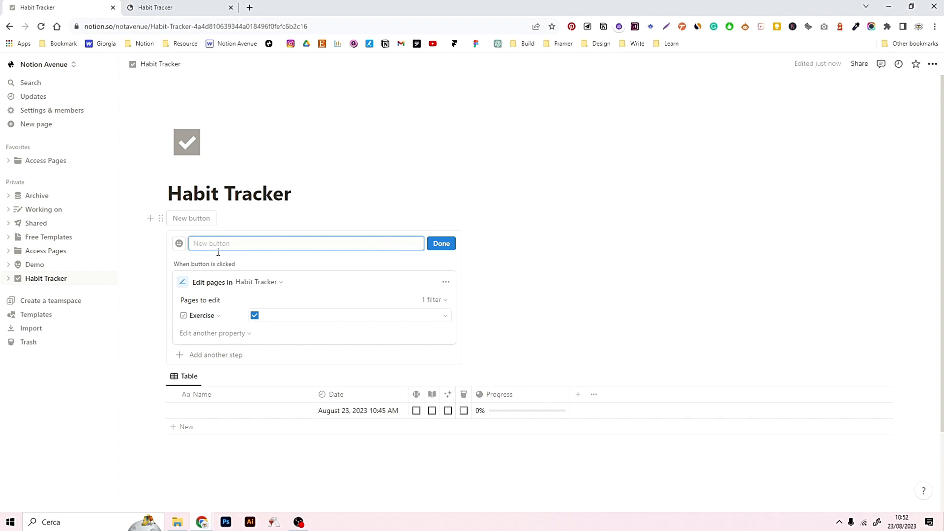
pyautogui.write('Exerc')
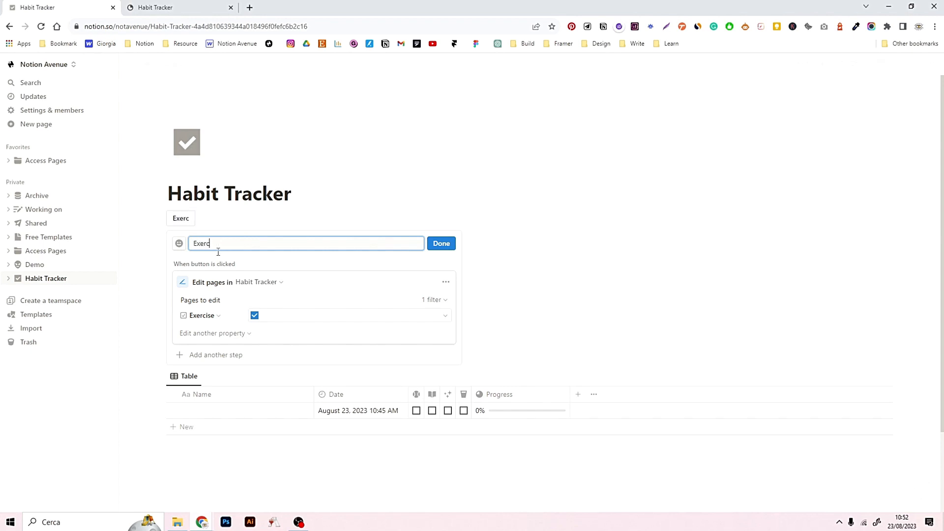
pyautogui.write('u')
pyautogui.press('BackSpace')
pyautogui.write('ise')
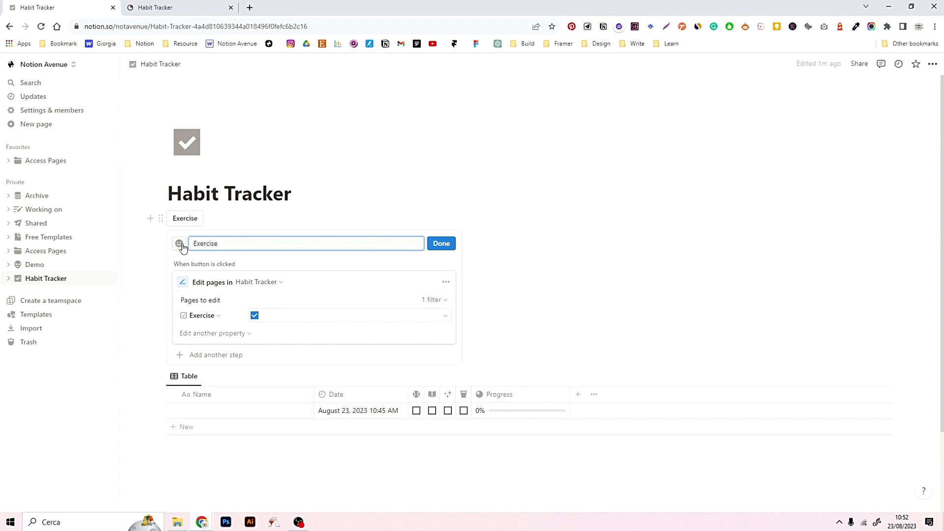
# Step: Give the Exercise button the same ball icon as the Exercise property, colored purple
pyautogui.click(179, 244)
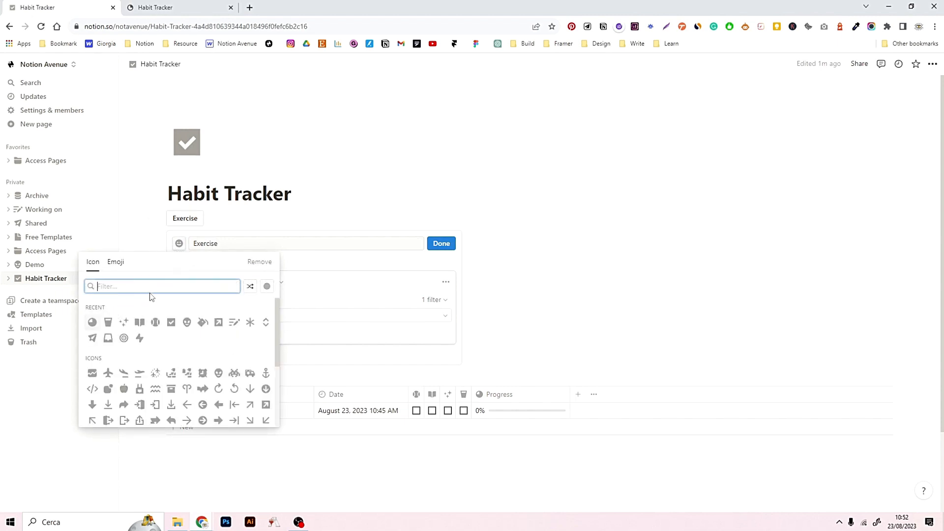
pyautogui.click(155, 323)
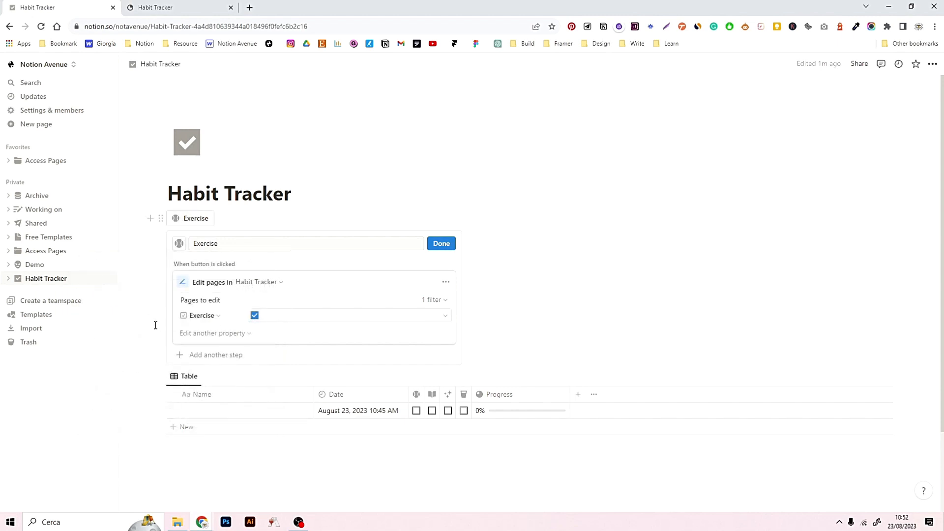
pyautogui.click(179, 244)
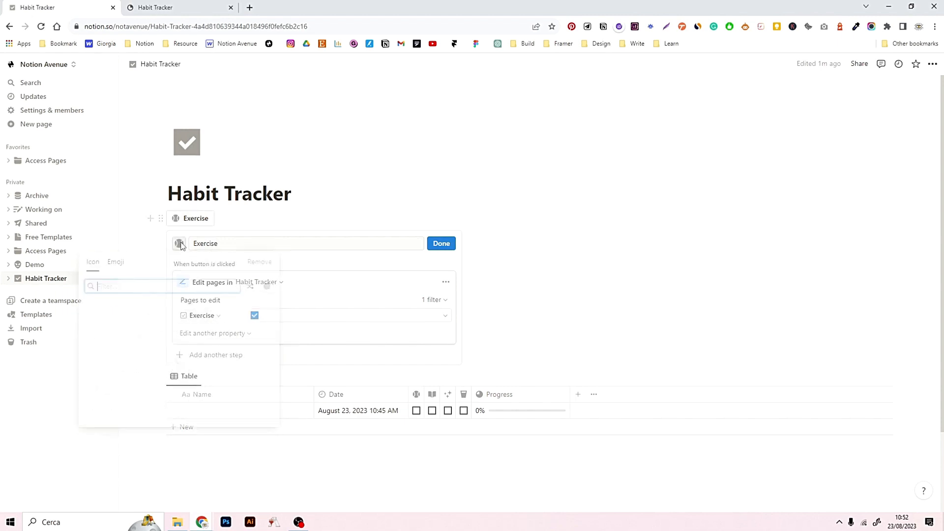
pyautogui.click(267, 286)
pyautogui.click(268, 323)
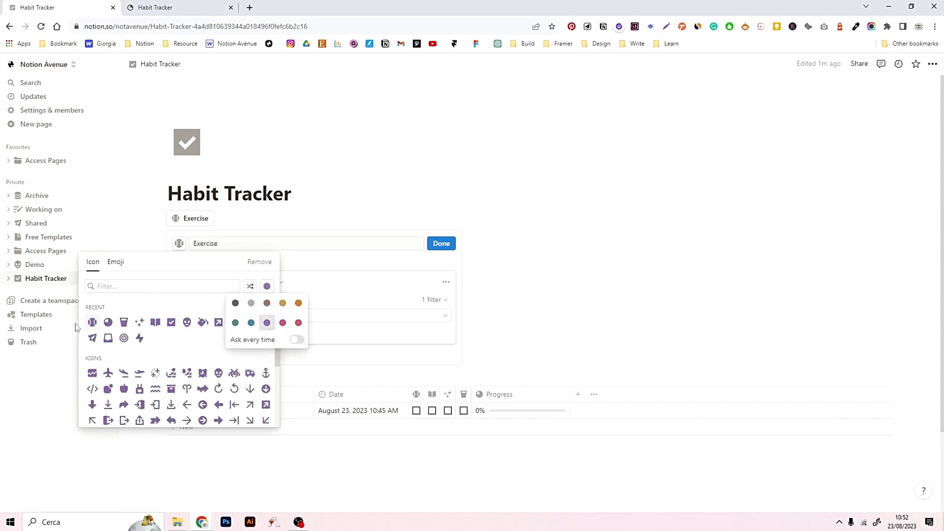
pyautogui.click(92, 322)
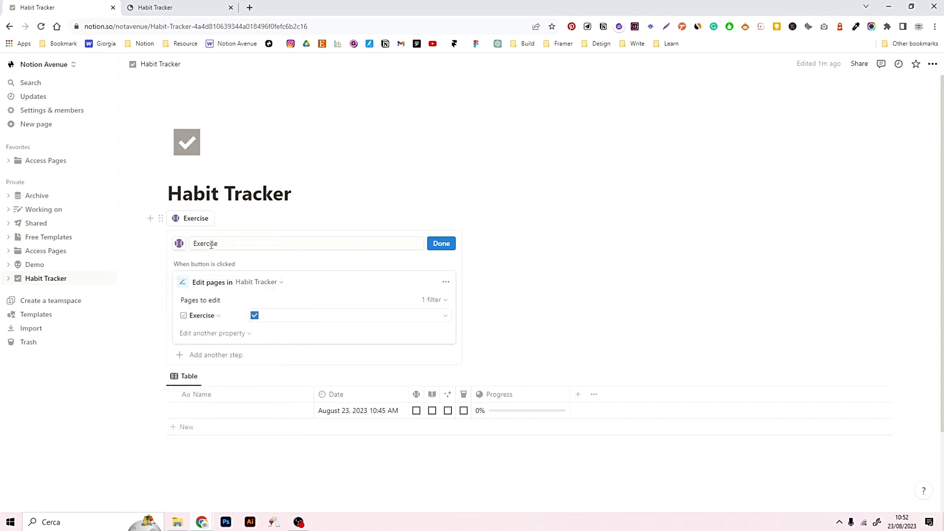
# Step: Clear the Exercise button's name so only its icon remains, and save the button
pyautogui.click(211, 245)
pyautogui.doubleClick(212, 245)
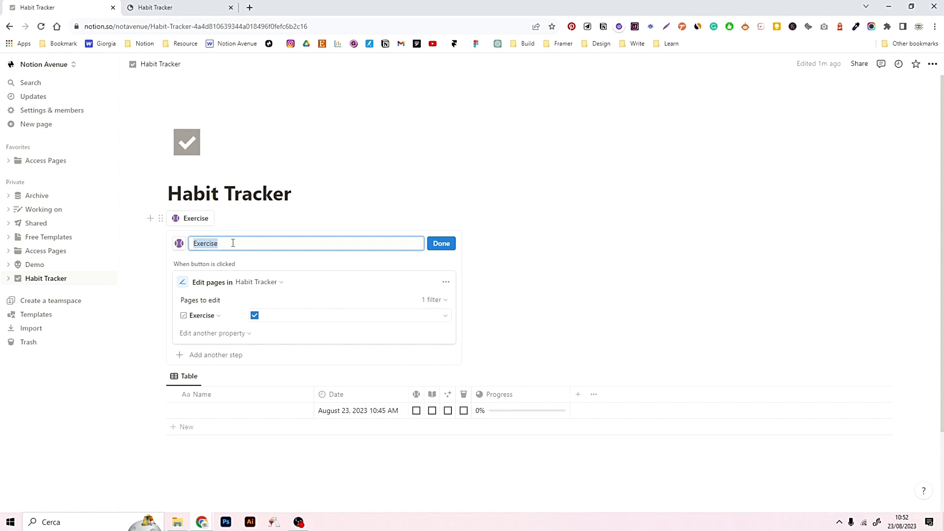
pyautogui.click(220, 243)
pyautogui.doubleClick(214, 244)
pyautogui.press('BackSpace')
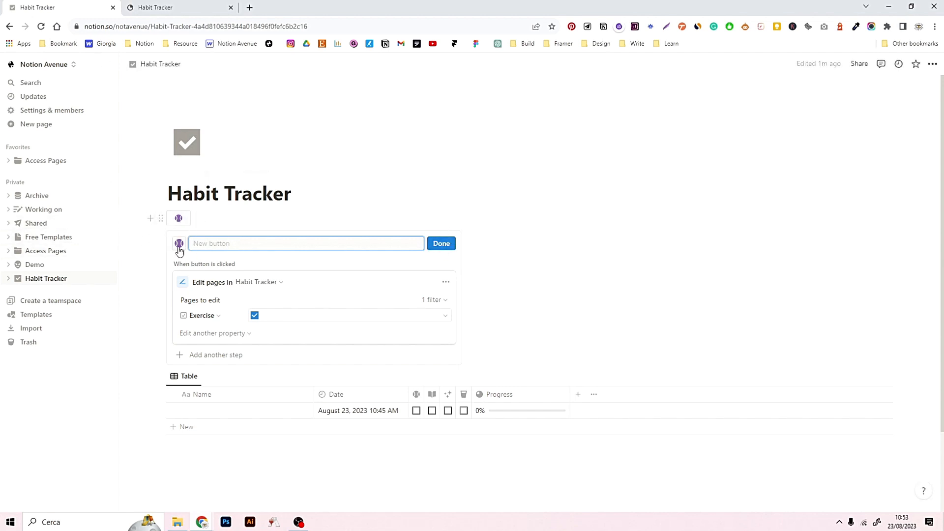
pyautogui.click(441, 244)
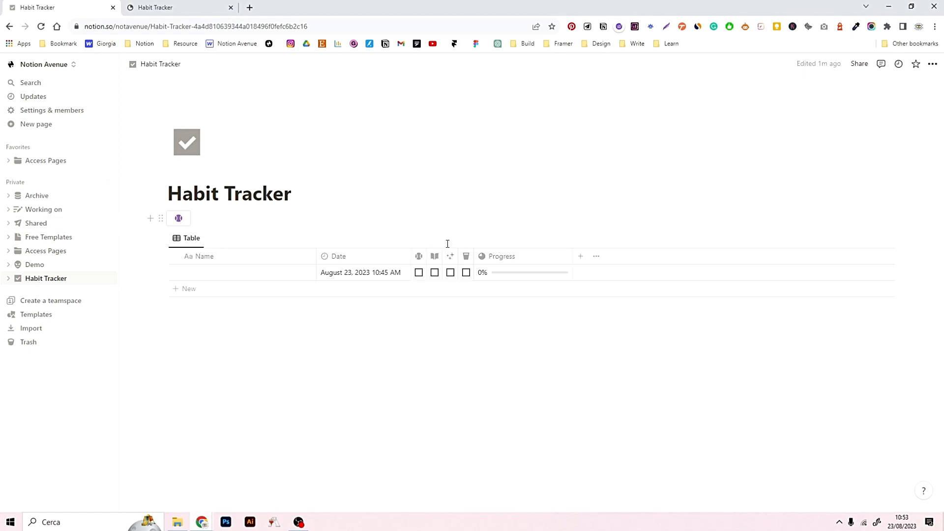
# Step: Run the ball-icon button to test it, and uncheck Exercise again in the August 23 row
pyautogui.click(179, 220)
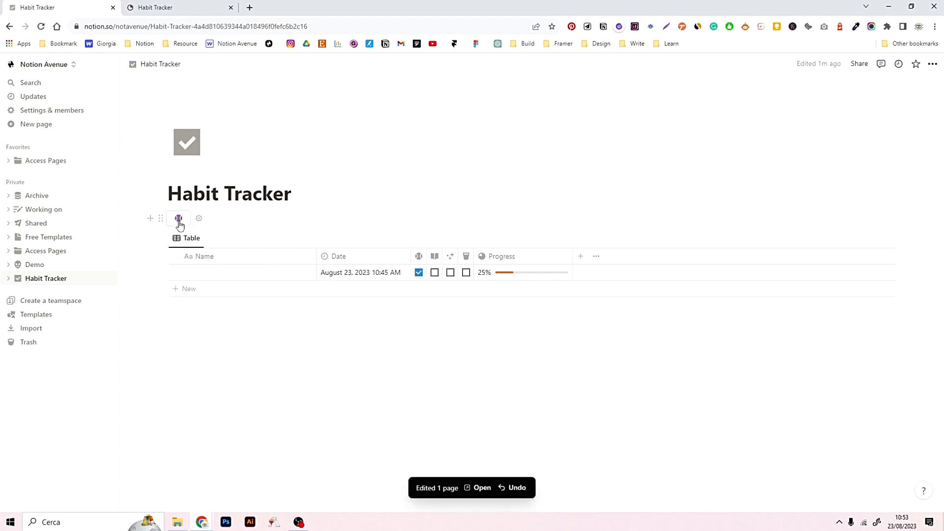
pyautogui.click(420, 274)
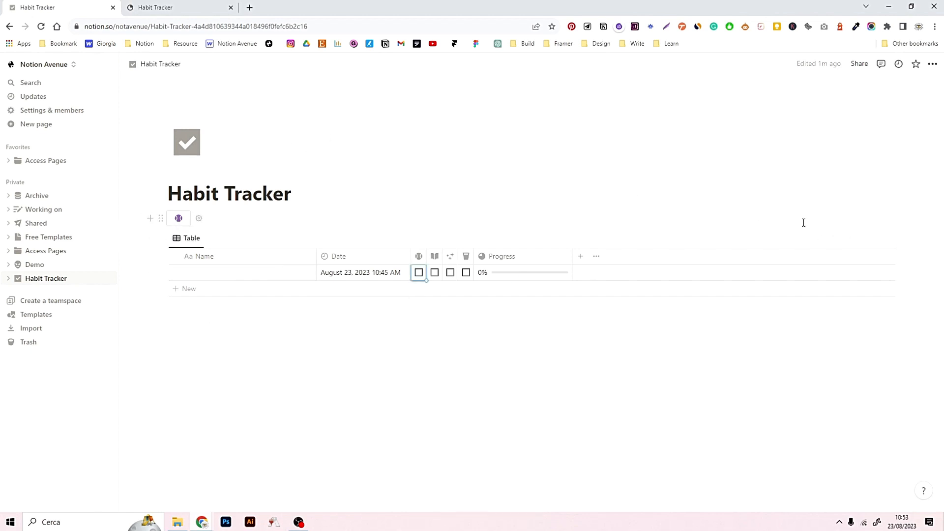
# Step: Duplicate the ball-icon button and make the copy's action set Reading to Checked
pyautogui.click(161, 219)
pyautogui.click(66, 194)
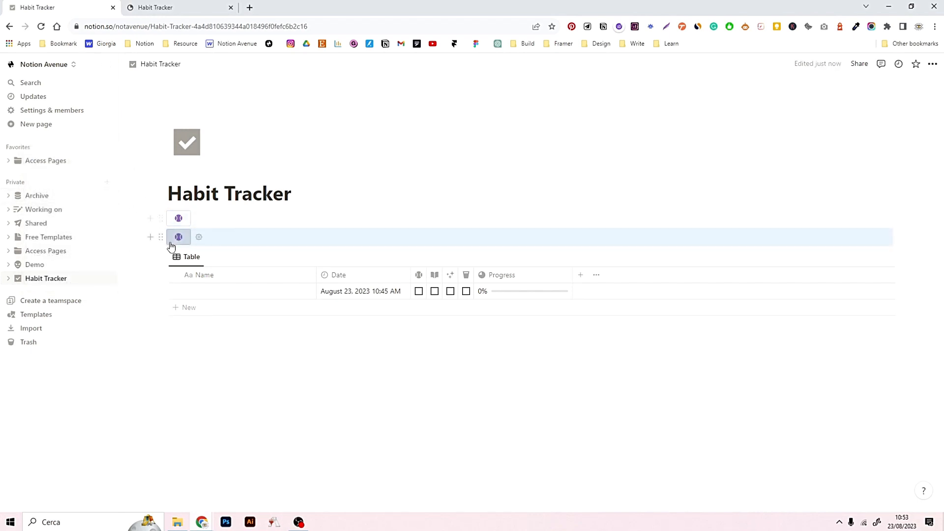
pyautogui.click(198, 238)
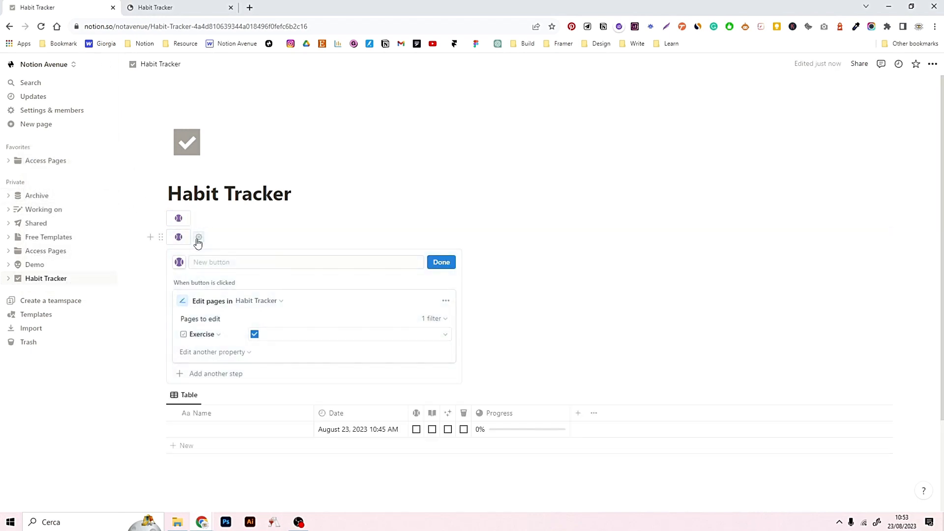
pyautogui.click(200, 336)
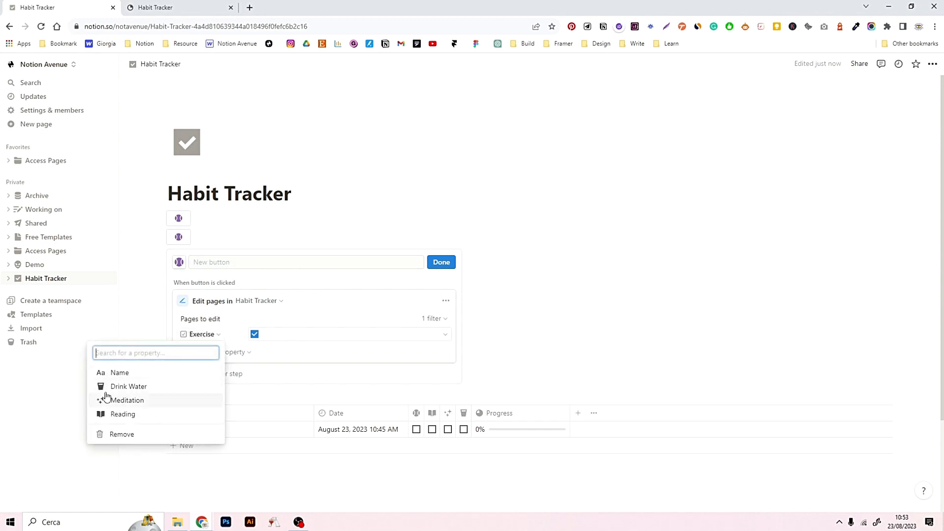
pyautogui.click(124, 414)
pyautogui.click(273, 339)
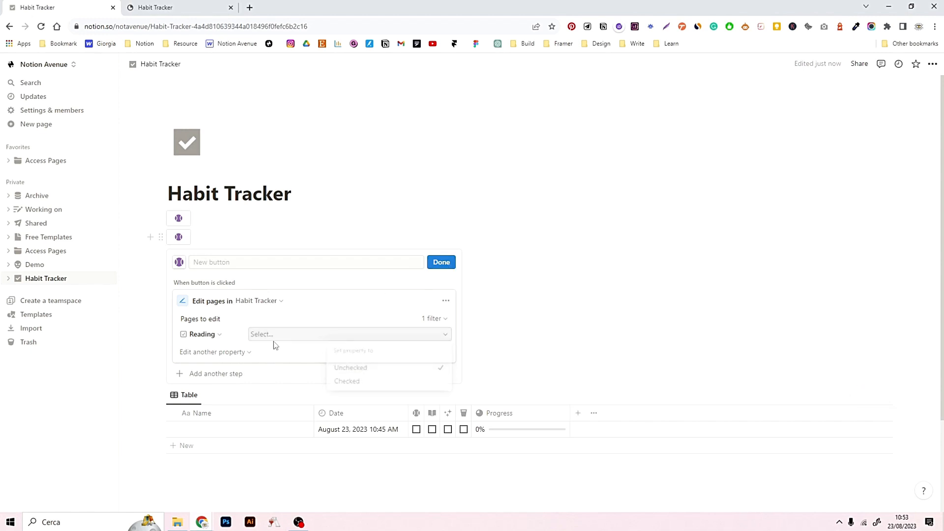
pyautogui.click(354, 384)
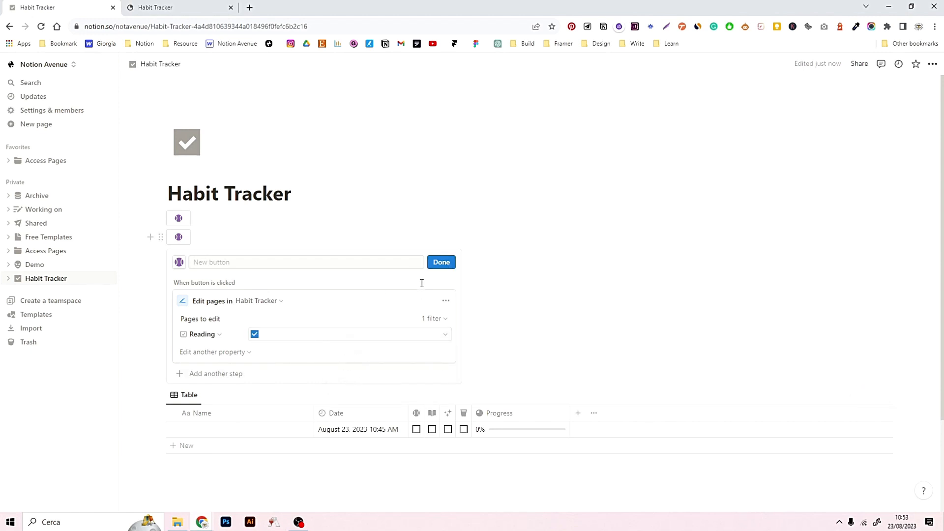
pyautogui.click(439, 264)
# Step: Give the Reading button the open book icon and save it
pyautogui.click(199, 239)
pyautogui.click(179, 262)
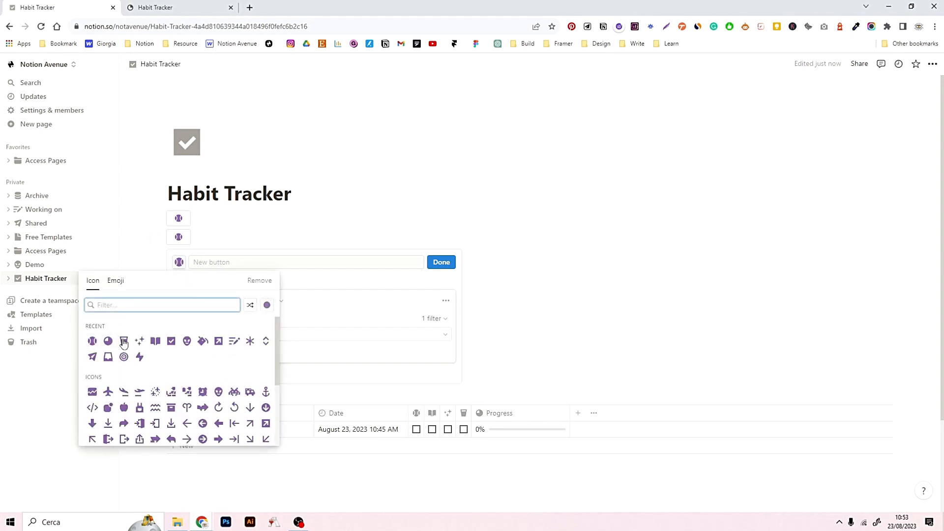
pyautogui.click(156, 341)
pyautogui.click(441, 262)
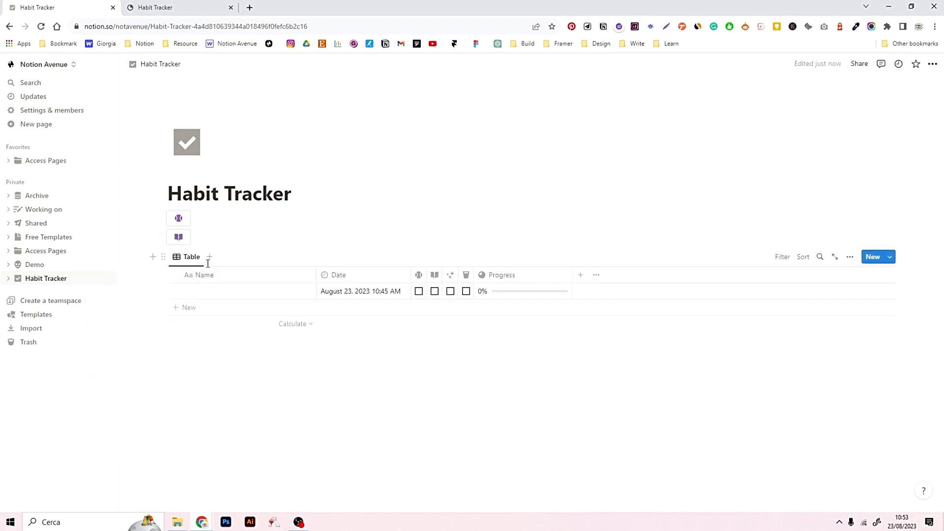
# Step: Duplicate the book-icon button and make the copy's action set Meditation to Checked
pyautogui.click(161, 237)
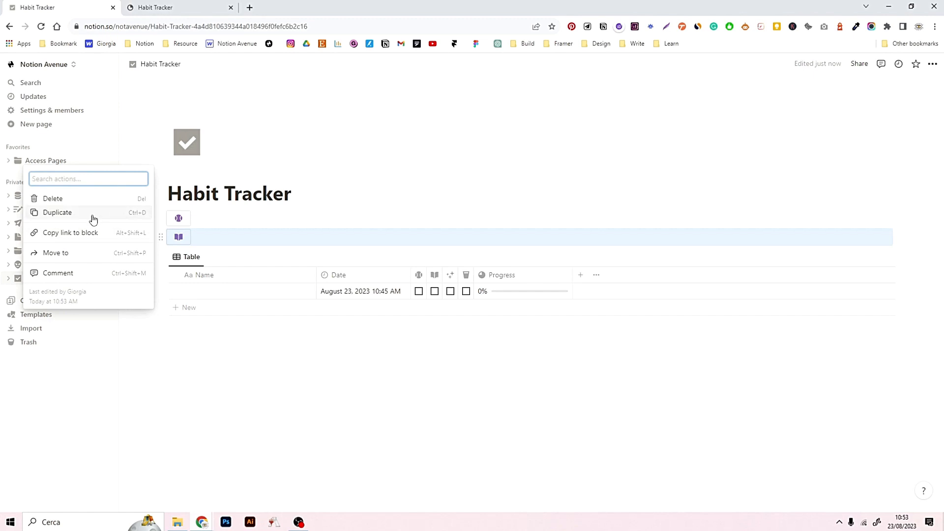
pyautogui.click(91, 217)
pyautogui.click(199, 256)
pyautogui.click(209, 353)
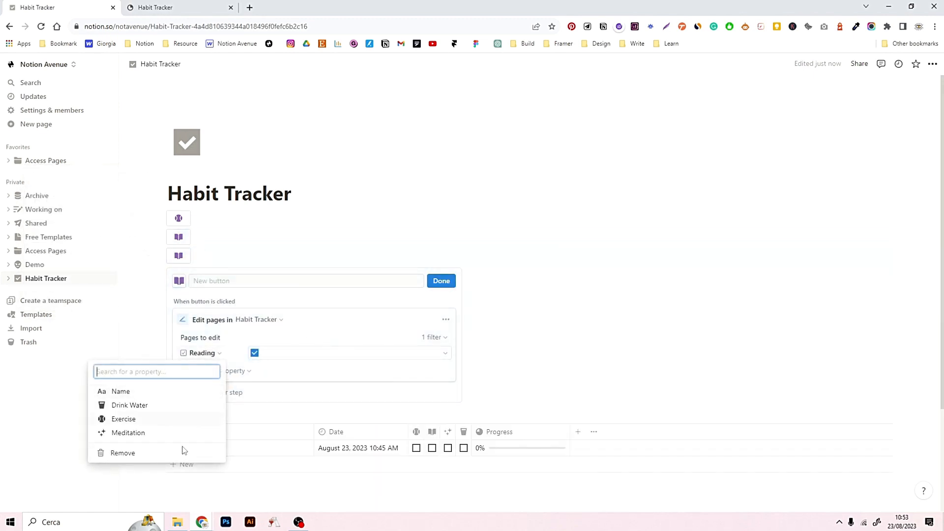
pyautogui.click(162, 436)
pyautogui.click(301, 354)
pyautogui.click(366, 400)
# Step: Give the Meditation button the sparkles icon and save it
pyautogui.click(179, 281)
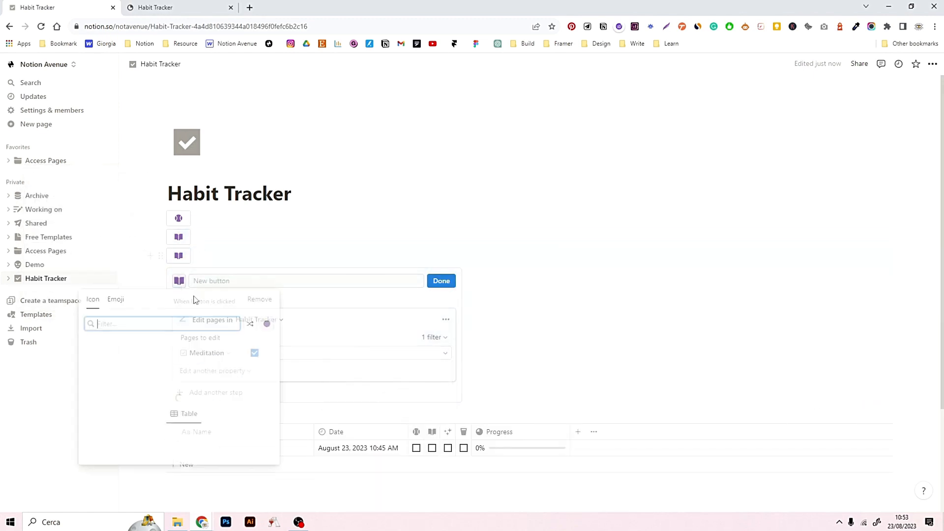
pyautogui.click(154, 366)
pyautogui.click(441, 281)
# Step: Duplicate the sparkles-icon button and make the copy's action set Drink Water to Checked
pyautogui.click(161, 255)
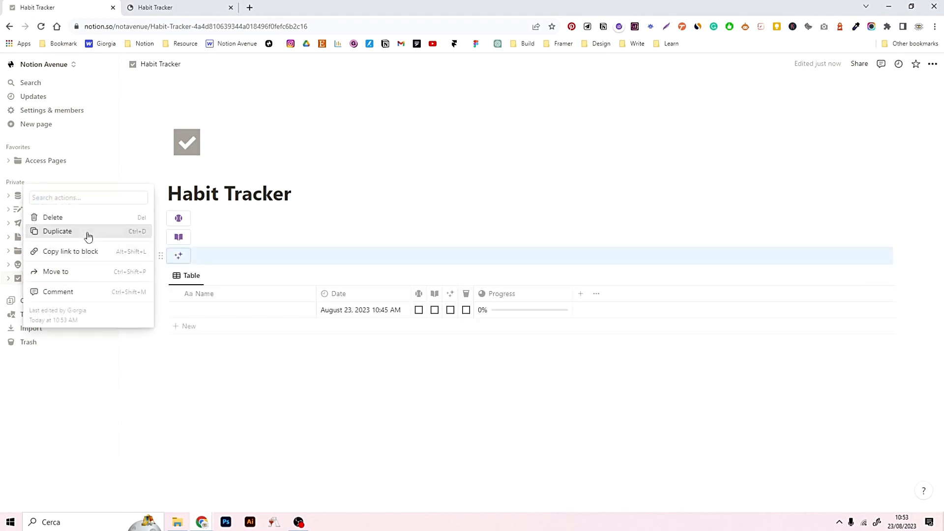
pyautogui.click(87, 235)
pyautogui.click(199, 274)
pyautogui.click(209, 372)
pyautogui.click(148, 420)
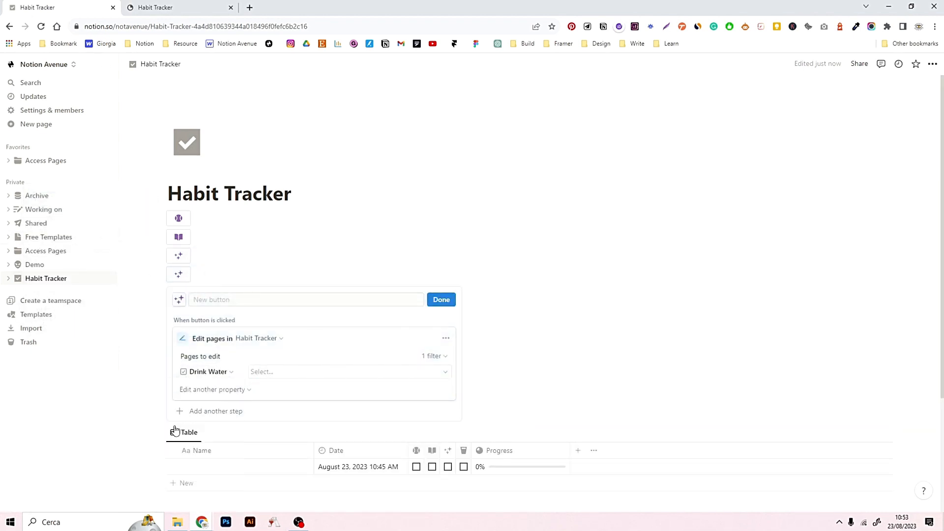
pyautogui.click(344, 371)
pyautogui.click(344, 419)
pyautogui.click(441, 299)
# Step: Give the Drink Water button the glass icon, and leave Drink Water unchecked in the August 23 row
pyautogui.click(180, 275)
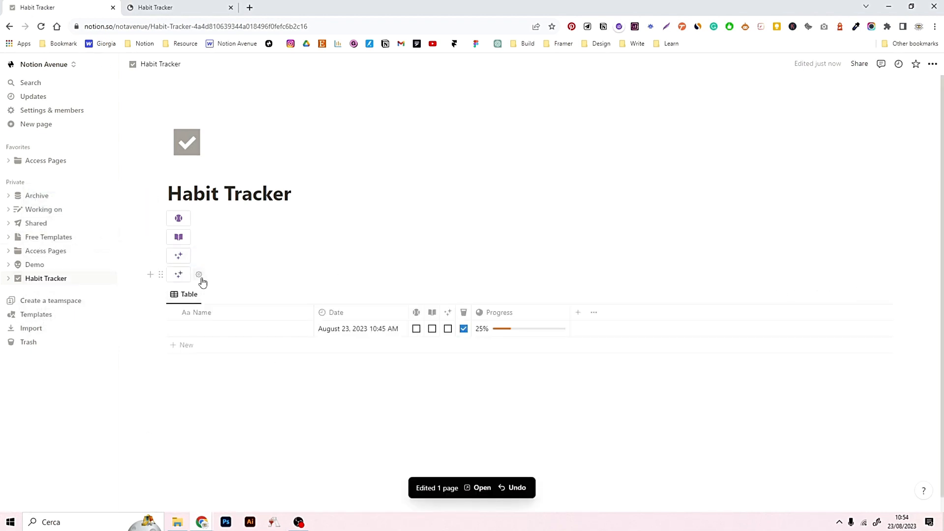
pyautogui.click(198, 274)
pyautogui.click(180, 300)
pyautogui.click(155, 381)
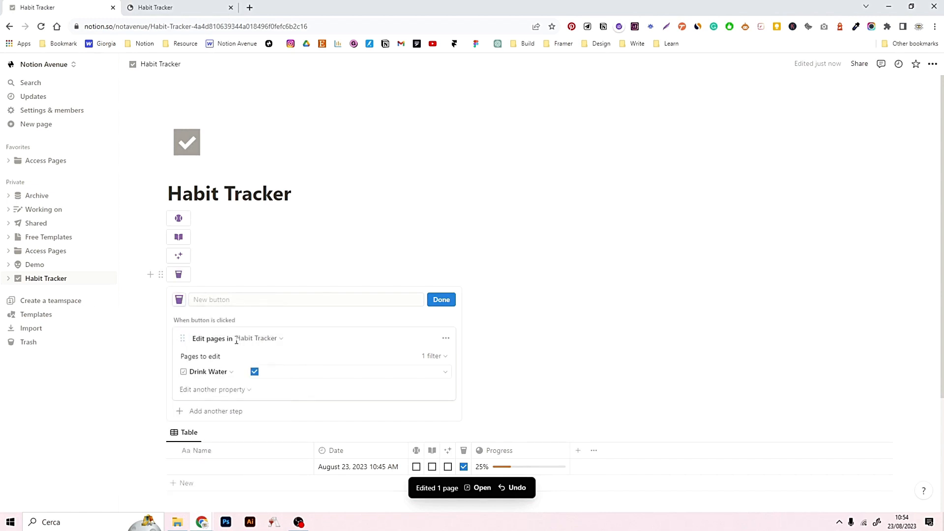
pyautogui.click(441, 302)
pyautogui.click(464, 328)
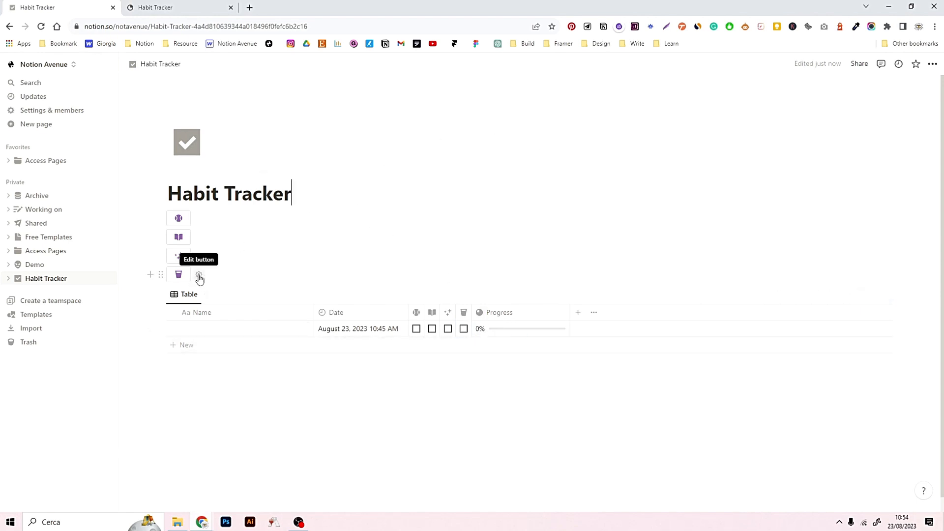
# Step: Duplicate the glass-icon button and give the copy the square icon with a diagonal arrow
pyautogui.click(200, 275)
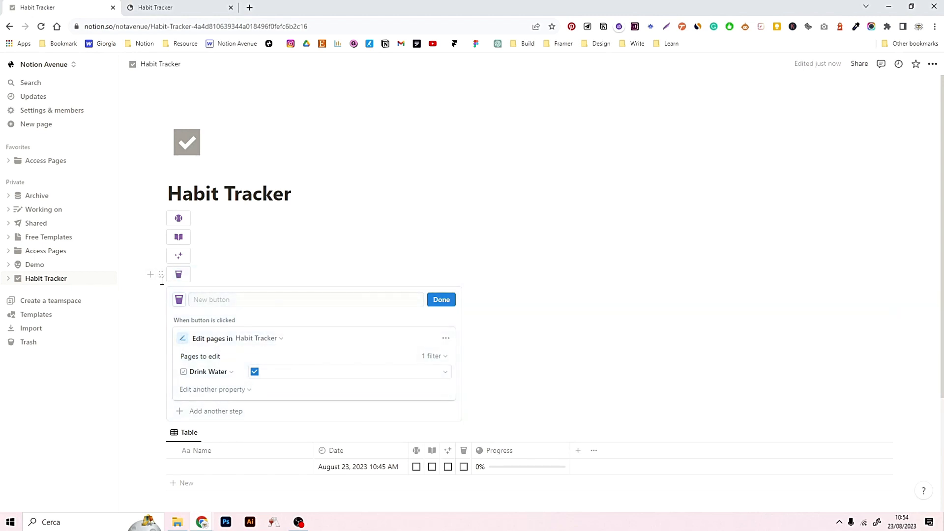
pyautogui.click(160, 276)
pyautogui.click(78, 249)
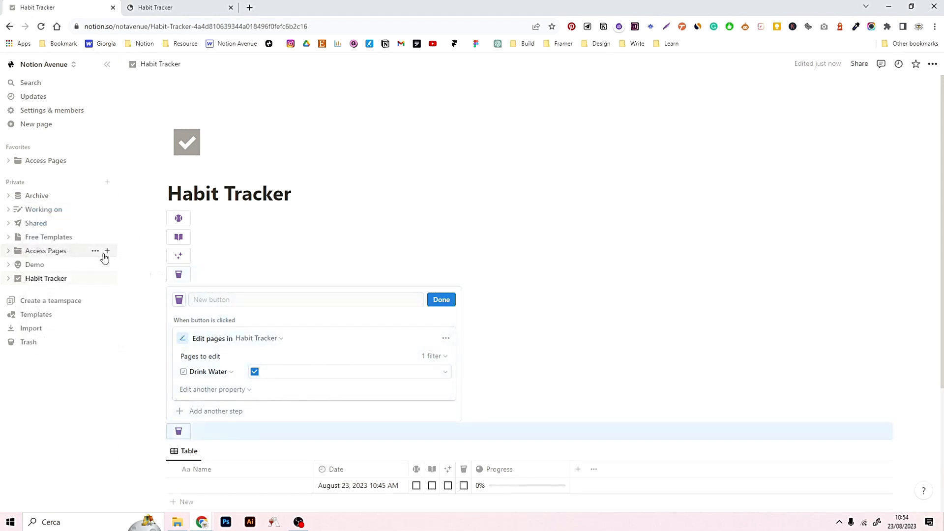
pyautogui.click(450, 301)
pyautogui.click(198, 293)
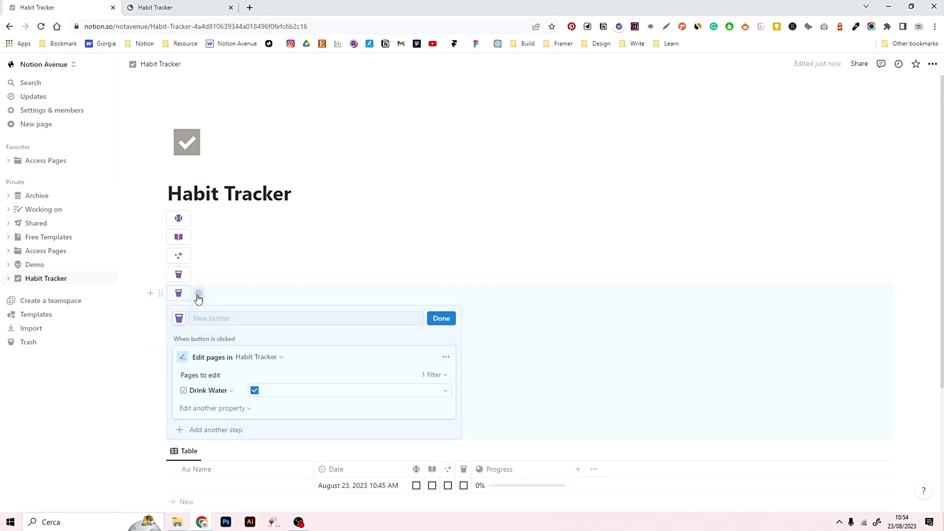
pyautogui.click(179, 318)
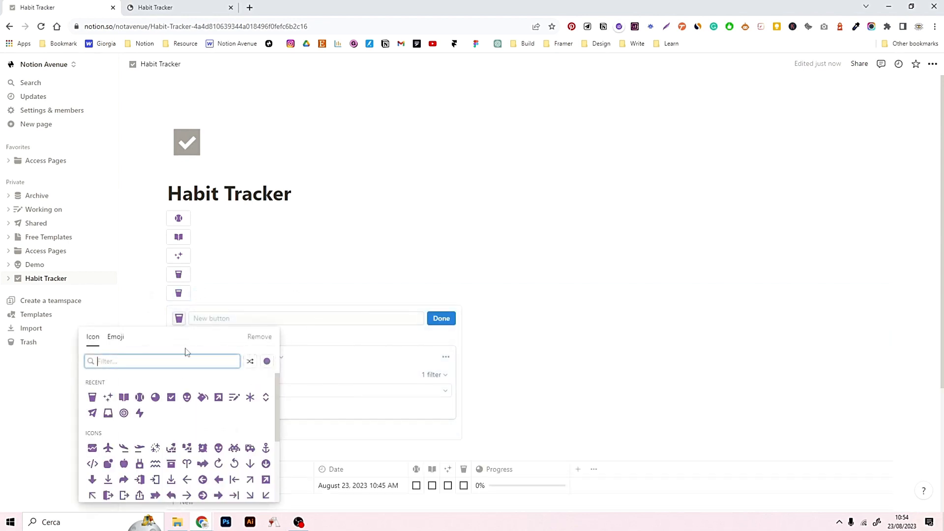
pyautogui.click(218, 398)
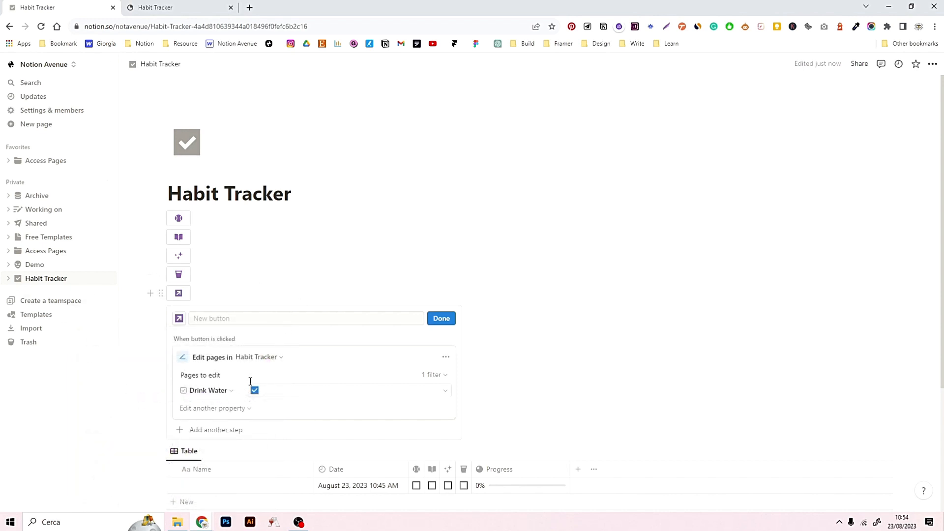
# Step: Add a second action to the arrow-icon button that edits pages in the Habit Tracker database
pyautogui.scroll(-1, 250, 382)
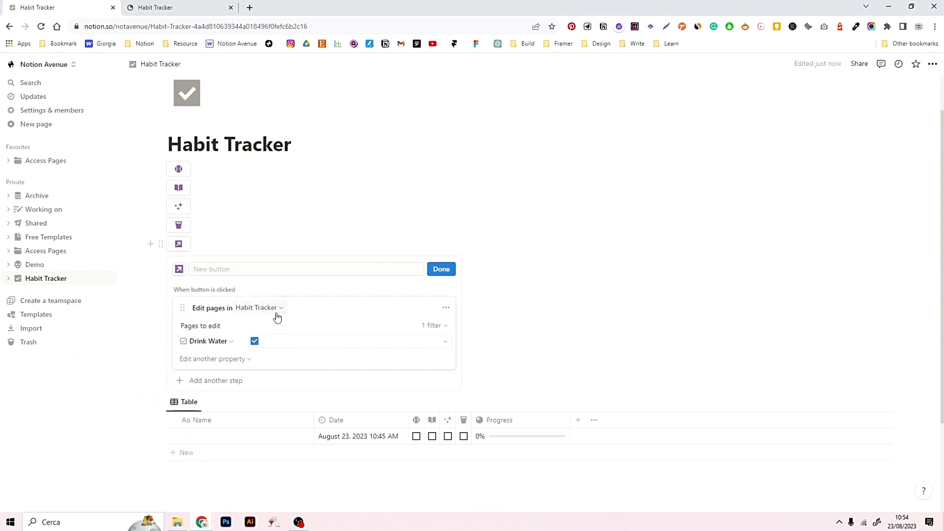
pyautogui.click(207, 342)
pyautogui.press('Escape')
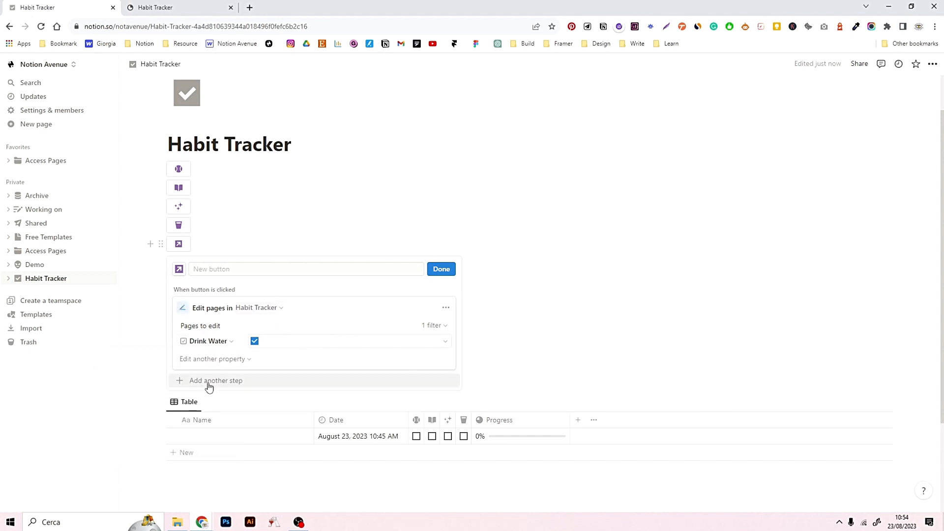
pyautogui.click(209, 388)
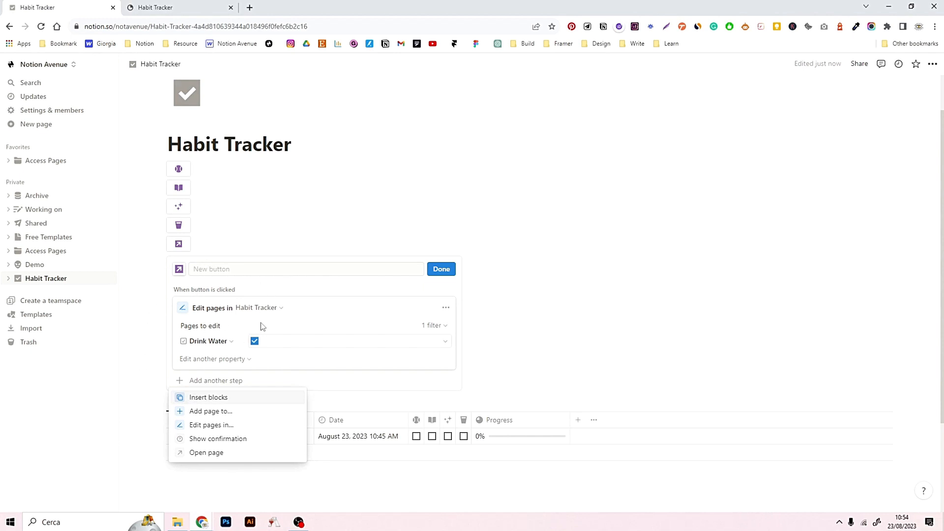
pyautogui.click(217, 426)
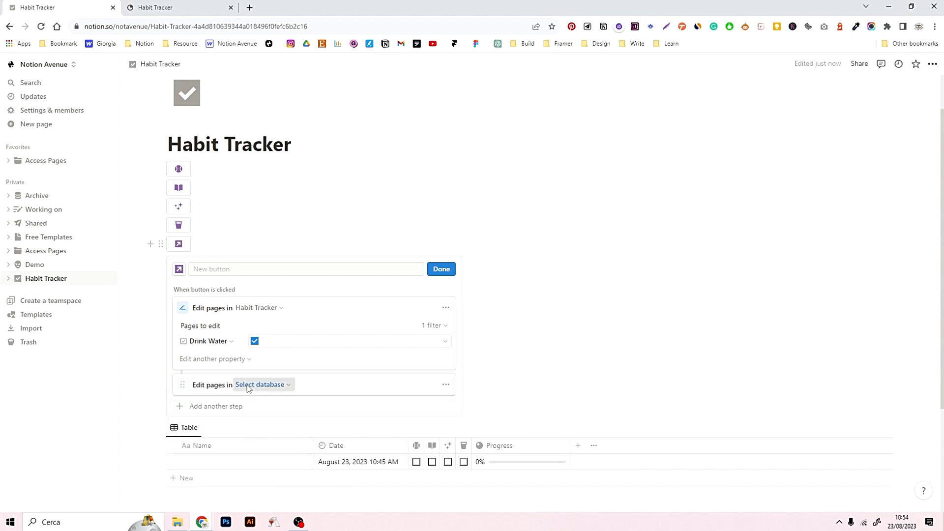
pyautogui.click(248, 385)
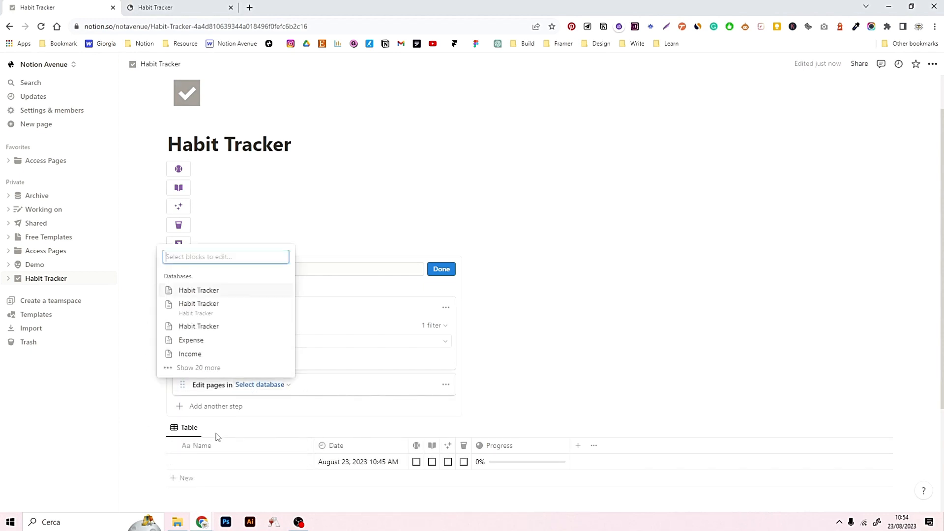
pyautogui.click(216, 299)
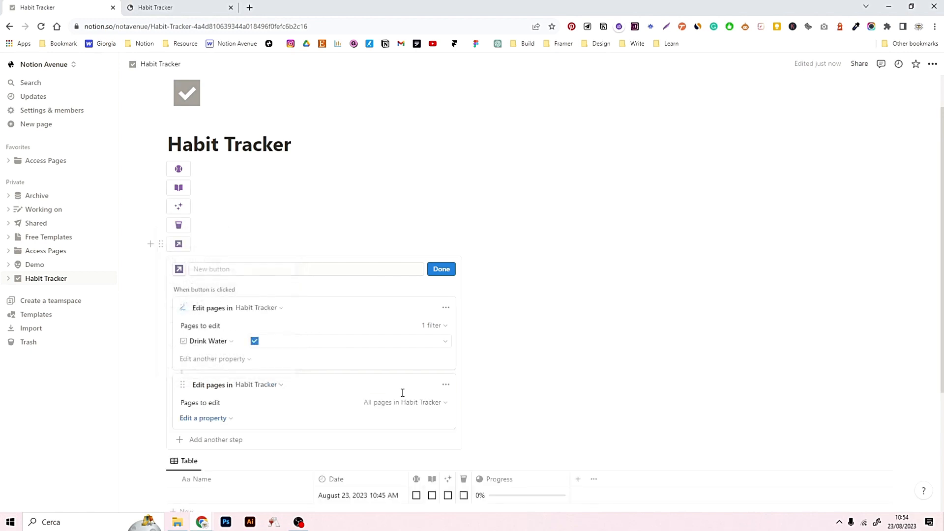
# Step: Make the arrow-icon button's second action set Exercise to Checked
pyautogui.click(220, 422)
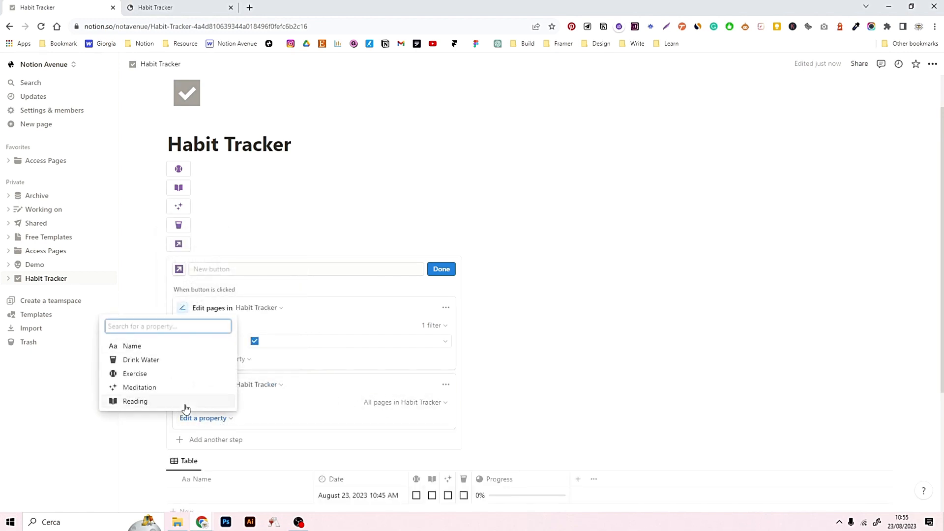
pyautogui.click(317, 326)
pyautogui.click(220, 422)
pyautogui.click(162, 373)
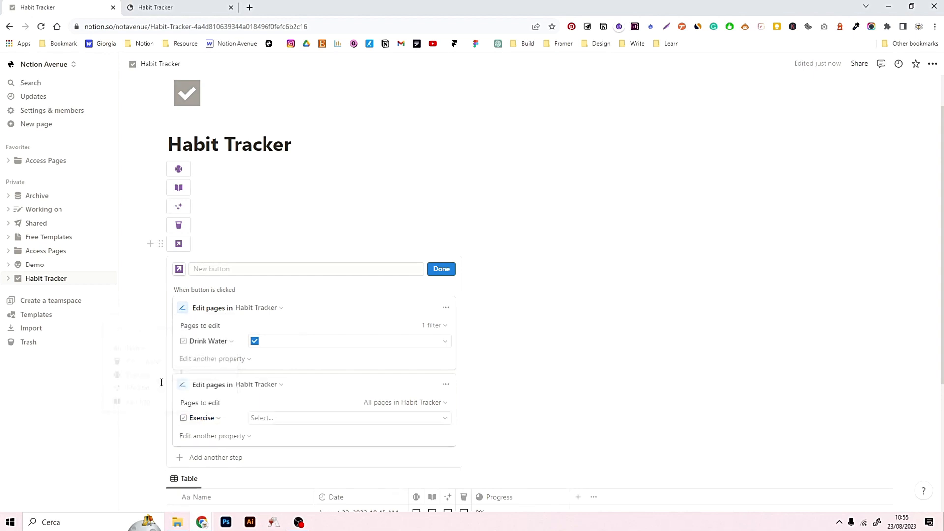
pyautogui.click(288, 419)
pyautogui.click(350, 468)
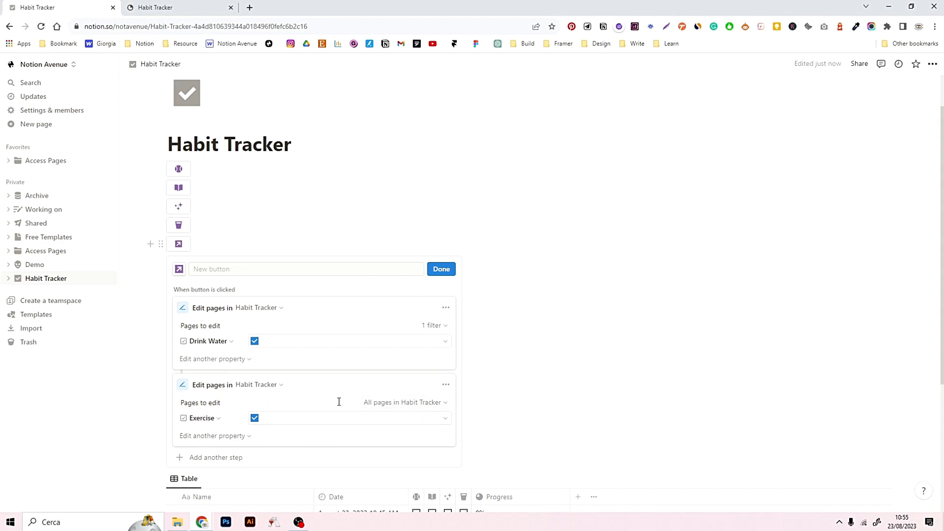
# Step: Filter the arrow-icon button's Exercise action to pages in Habit Tracker where Date is Today
pyautogui.click(401, 402)
pyautogui.click(260, 423)
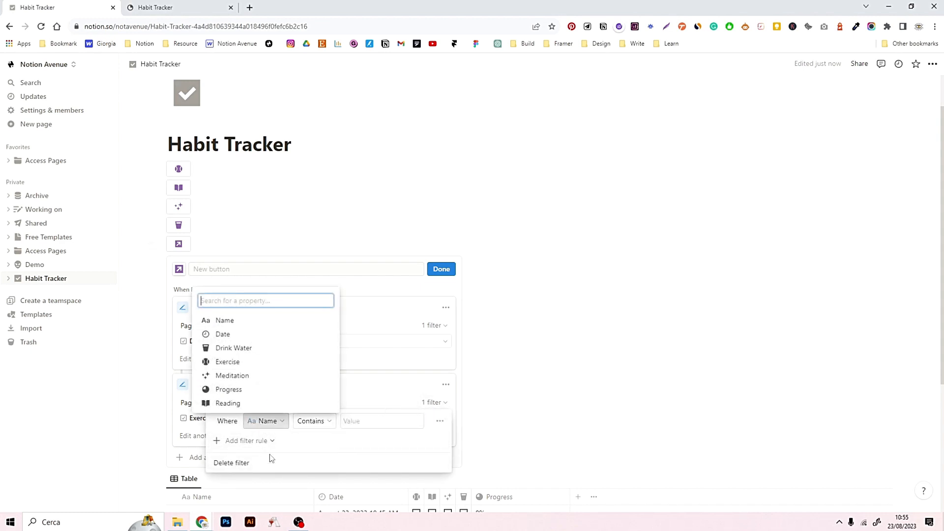
pyautogui.click(245, 335)
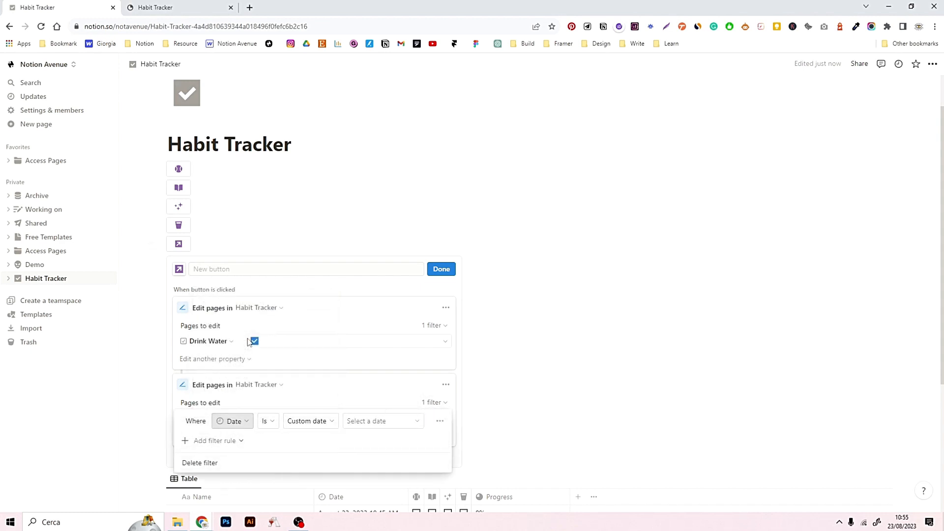
pyautogui.click(310, 423)
pyautogui.click(294, 307)
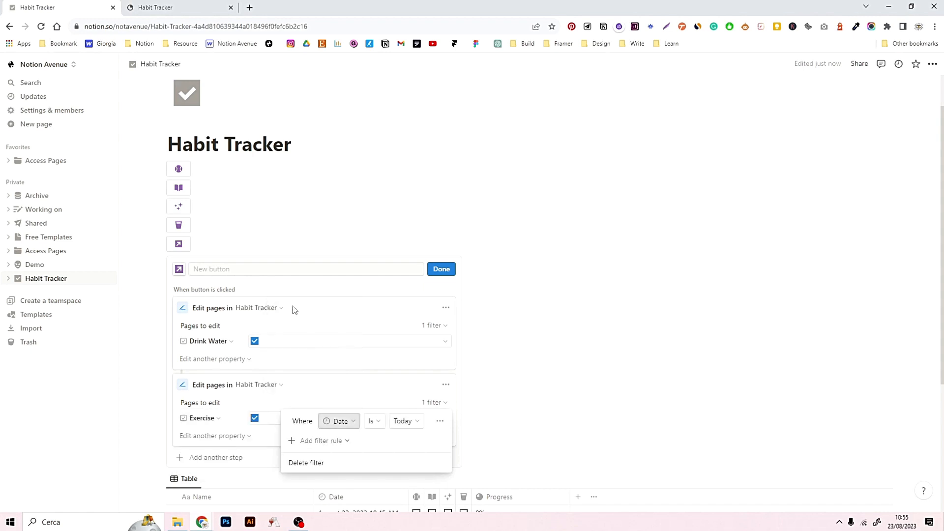
pyautogui.click(329, 398)
# Step: Add a third action to the arrow-icon button that edits Habit Tracker pages where Date is Today
pyautogui.scroll(-3, 294, 437)
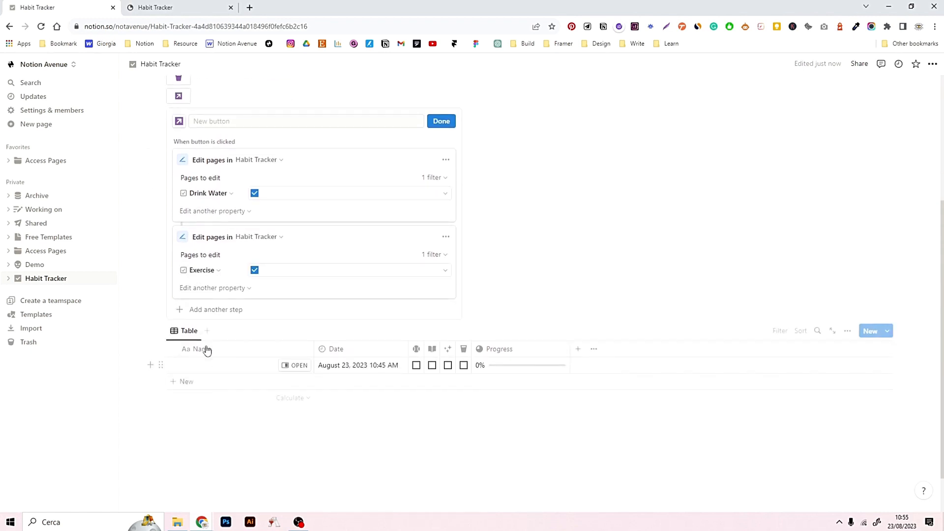
pyautogui.click(195, 311)
pyautogui.click(228, 352)
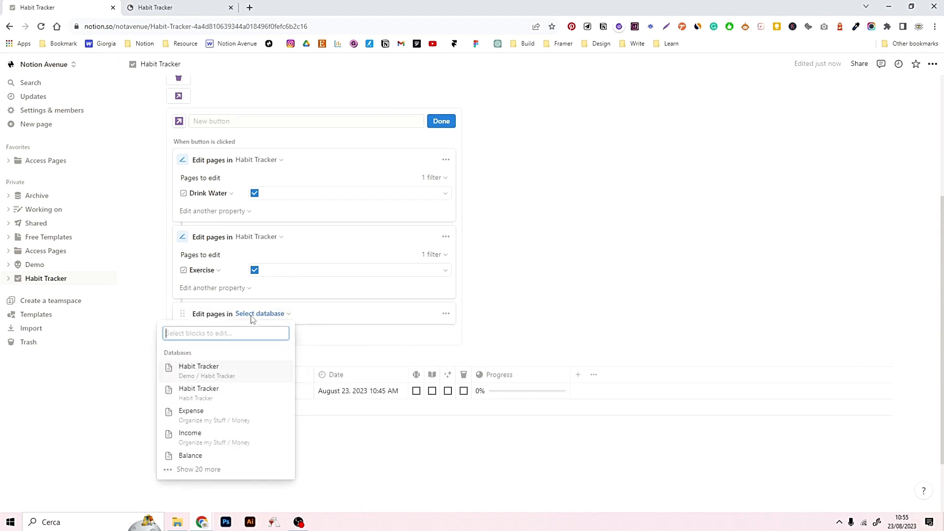
pyautogui.click(289, 366)
pyautogui.click(224, 405)
pyautogui.click(310, 350)
pyautogui.click(294, 370)
pyautogui.click(315, 327)
# Step: Make the arrow-icon button's third action set Meditation to Checked
pyautogui.click(204, 347)
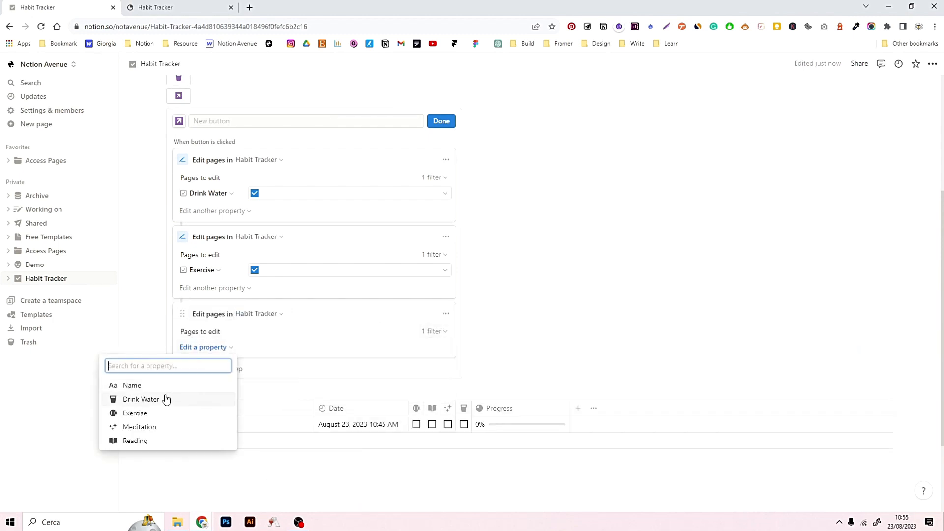
pyautogui.click(165, 399)
pyautogui.click(209, 347)
pyautogui.click(139, 427)
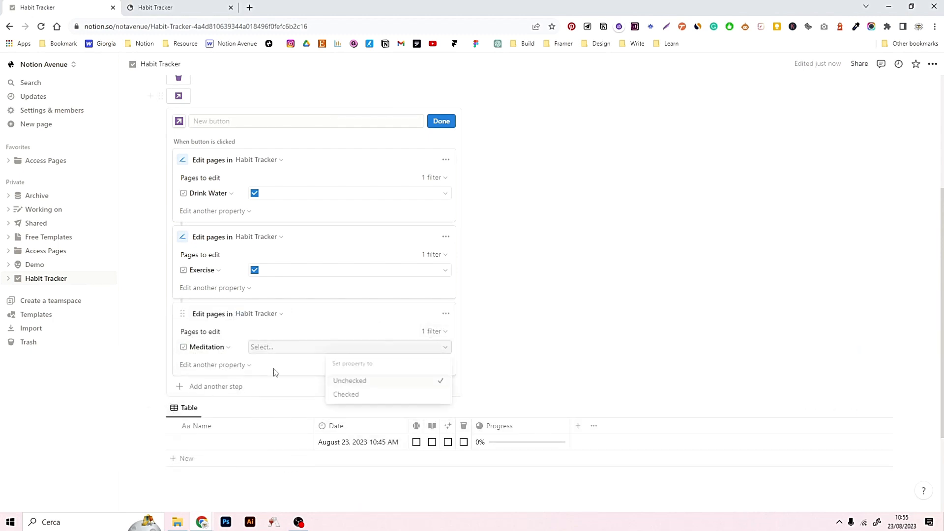
# Step: Add a fourth action to the arrow-icon button that edits Habit Tracker pages and sets Reading to Checked
pyautogui.click(200, 390)
pyautogui.click(216, 429)
pyautogui.click(188, 293)
pyautogui.click(200, 424)
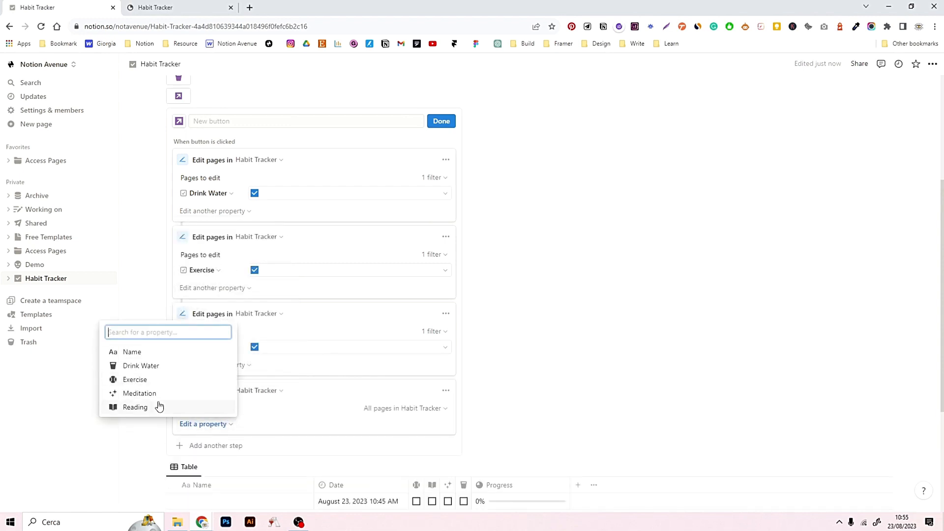
pyautogui.click(158, 406)
# Step: Filter the Reading action to pages where Date is Today, and save the arrow-icon button
pyautogui.click(388, 412)
pyautogui.click(265, 427)
pyautogui.click(241, 341)
pyautogui.click(309, 427)
pyautogui.click(298, 316)
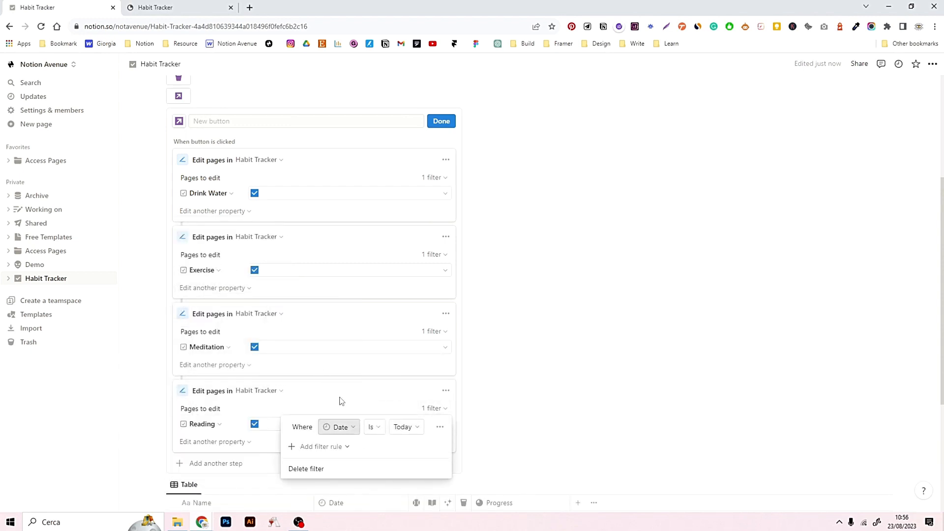
pyautogui.click(340, 397)
pyautogui.scroll(-1, 279, 356)
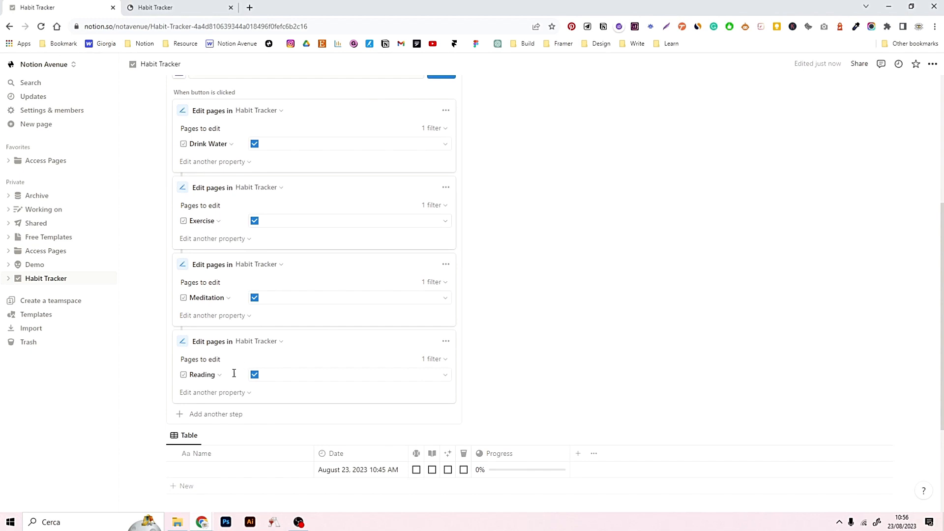
pyautogui.scroll(3, 234, 374)
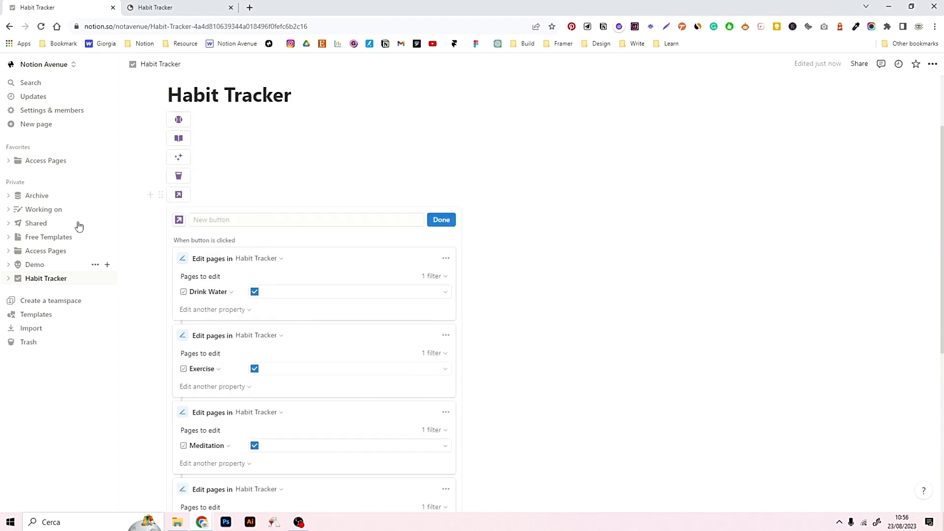
pyautogui.click(437, 220)
pyautogui.scroll(2, 409, 236)
# Step: Test the arrow-icon button on today's row, and uncheck all four habits in that row again
pyautogui.click(179, 294)
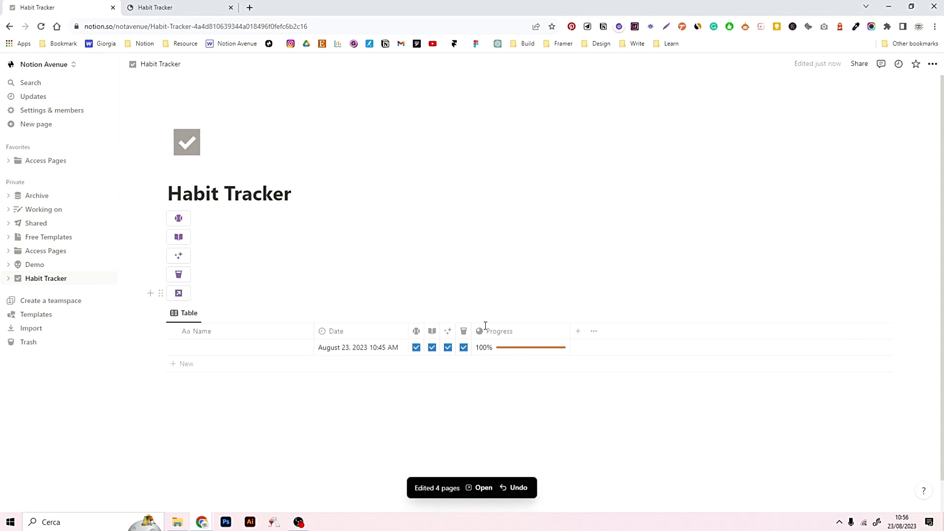
pyautogui.click(417, 347)
pyautogui.click(433, 347)
pyautogui.click(448, 347)
pyautogui.click(464, 348)
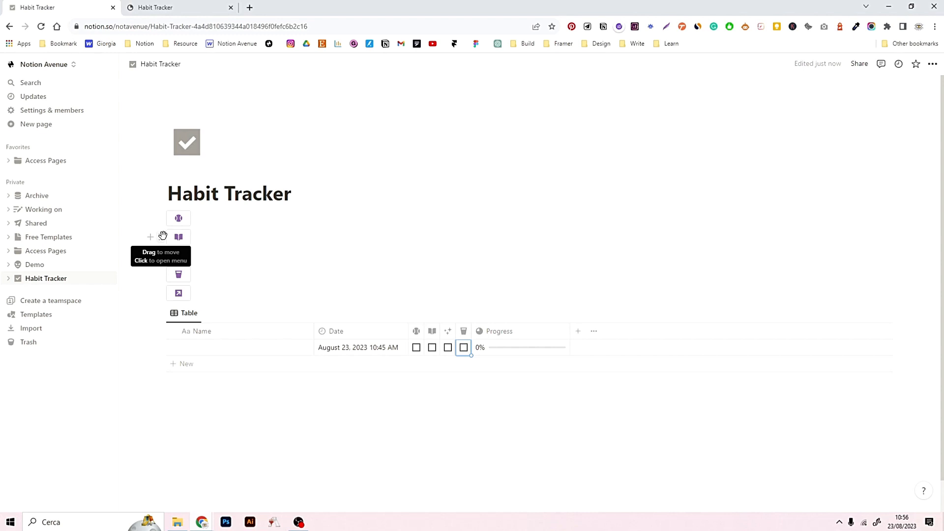
# Step: Arrange the five buttons in side-by-side columns above the table, ordered arrow, Exercise, book, sparkles and glass
pyautogui.moveTo(162, 237); pyautogui.dragTo(515, 237)
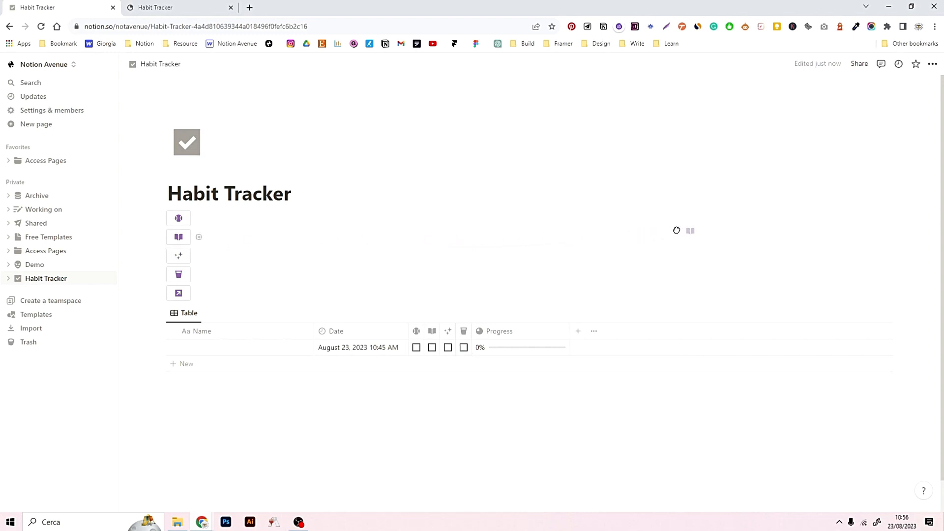
pyautogui.moveTo(676, 230); pyautogui.dragTo(907, 219)
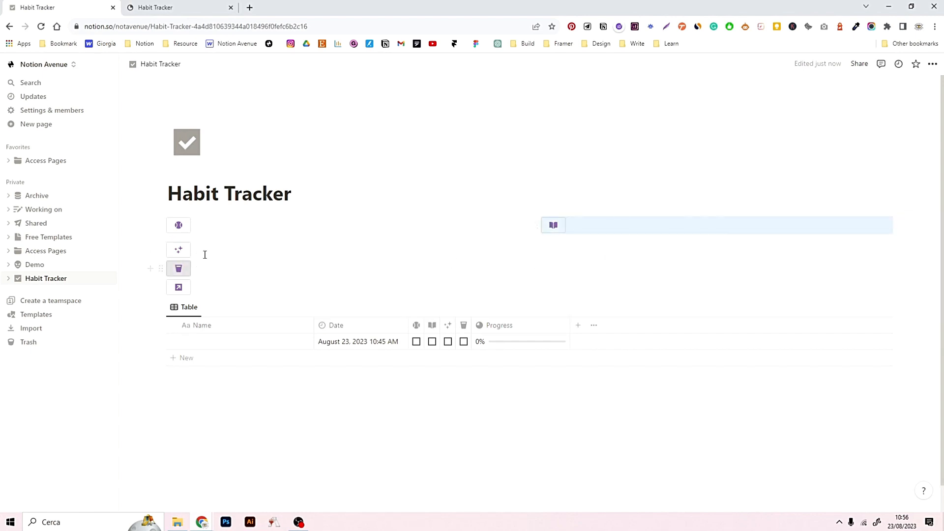
pyautogui.moveTo(157, 249); pyautogui.dragTo(907, 219)
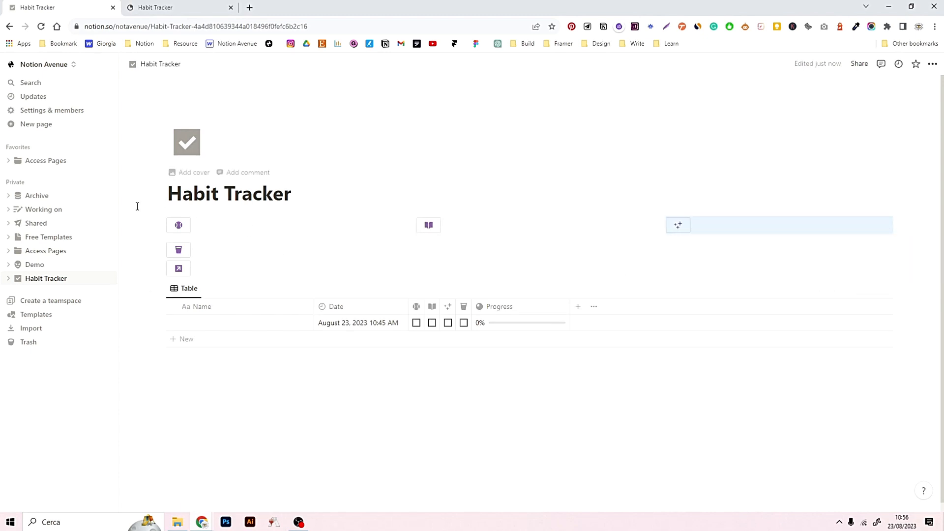
pyautogui.moveTo(137, 204); pyautogui.dragTo(807, 227)
pyautogui.click(488, 216)
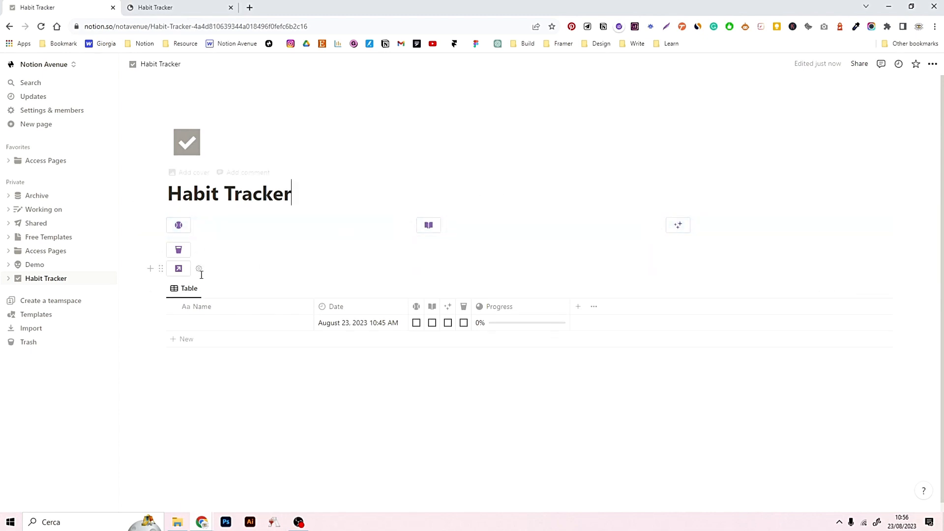
pyautogui.moveTo(161, 250); pyautogui.dragTo(939, 225)
pyautogui.moveTo(159, 249); pyautogui.dragTo(142, 228)
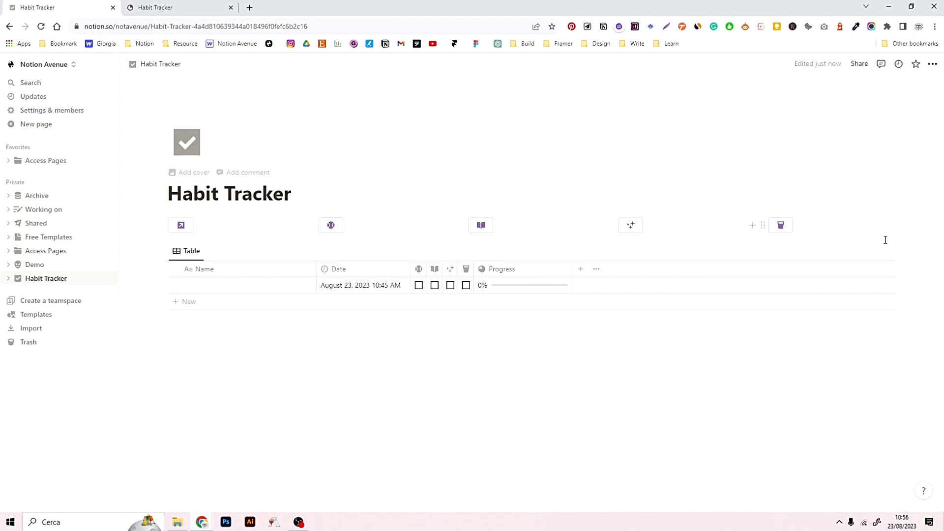
pyautogui.moveTo(895, 255)
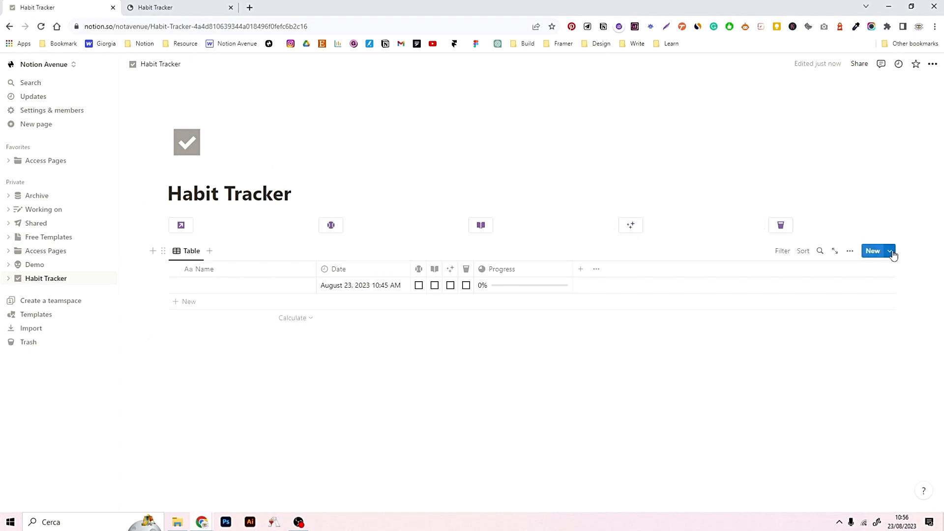
pyautogui.click(891, 251)
pyautogui.click(801, 316)
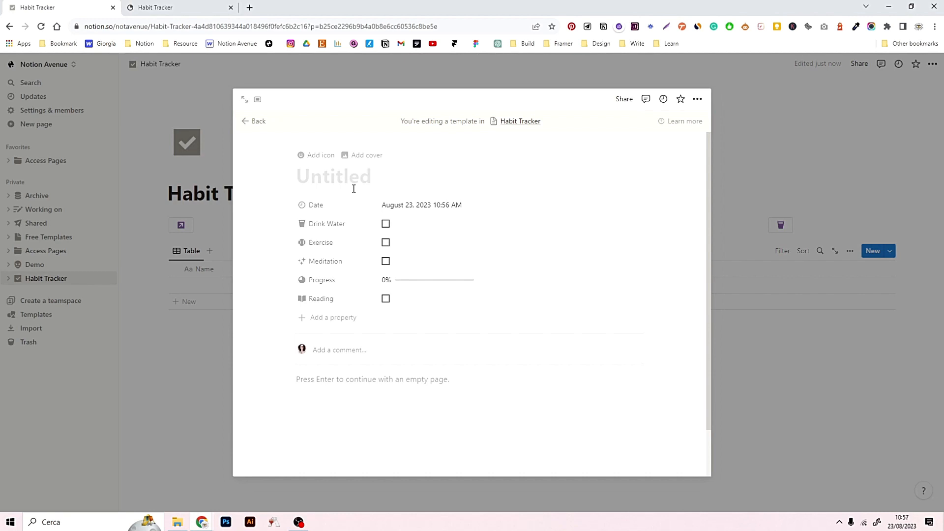
pyautogui.click(354, 188)
pyautogui.write('@')
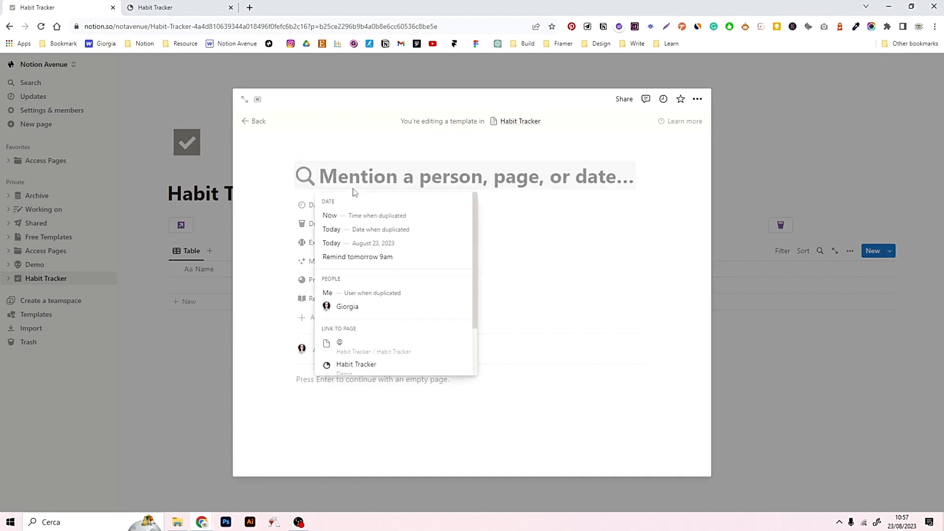
pyautogui.click(350, 231)
pyautogui.click(317, 228)
pyautogui.click(263, 232)
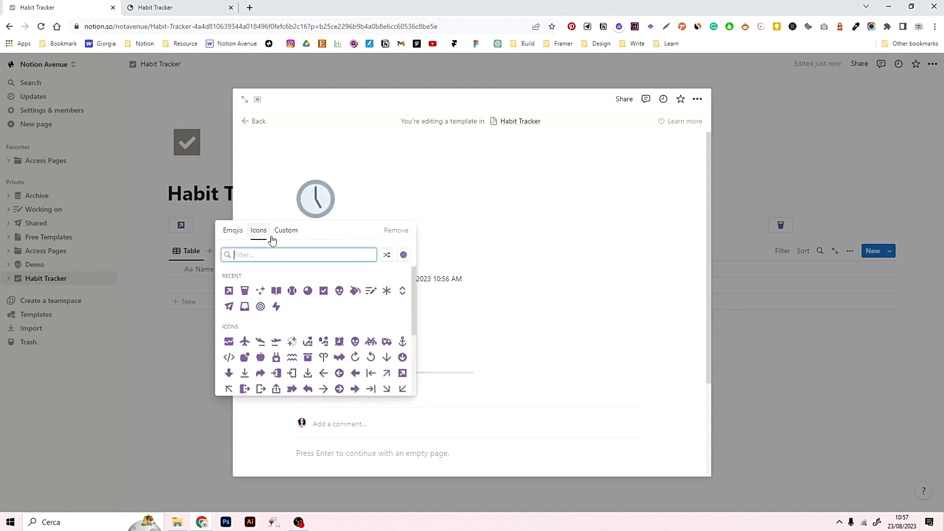
pyautogui.click(339, 292)
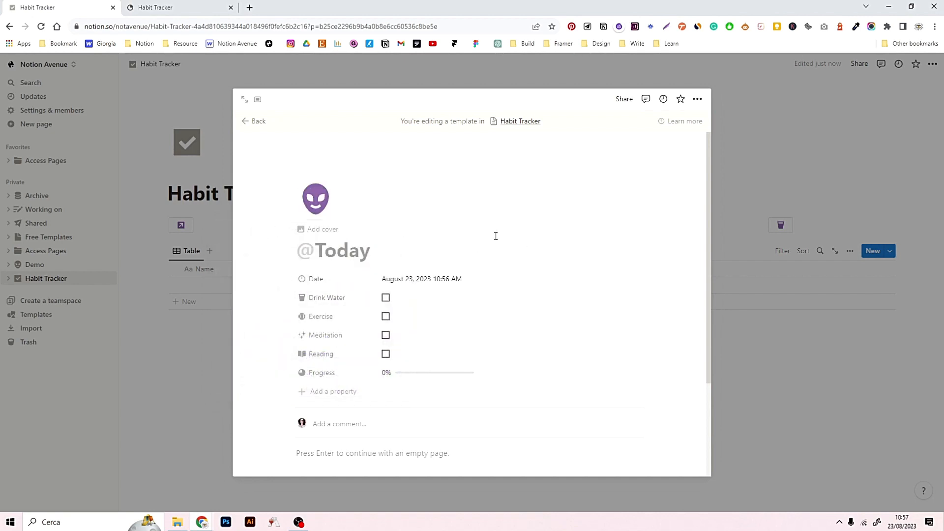
pyautogui.scroll(-3, 413, 409)
pyautogui.scroll(3, 415, 410)
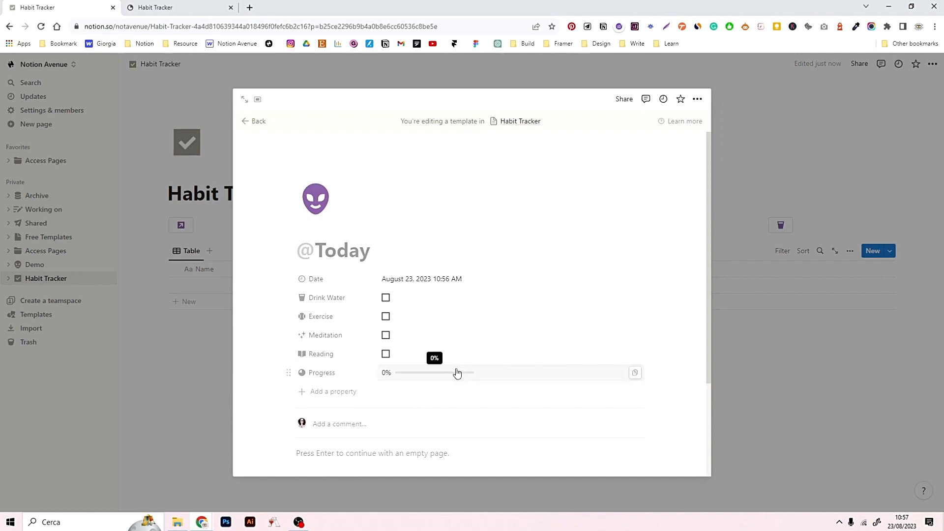
pyautogui.click(857, 196)
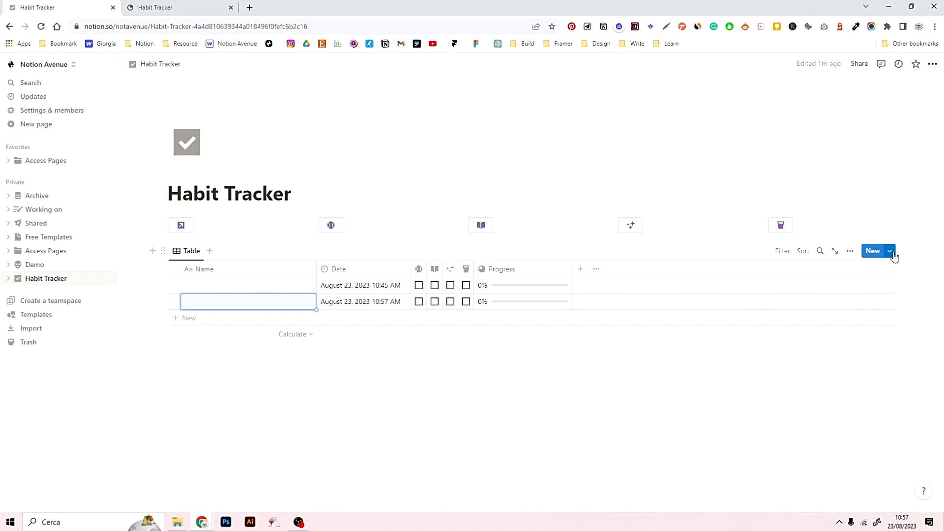
pyautogui.click(891, 252)
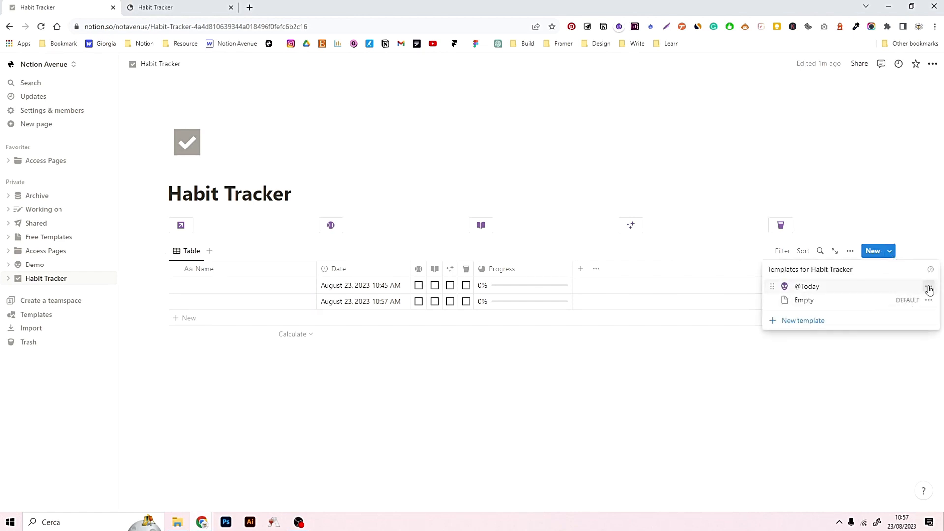
pyautogui.click(929, 288)
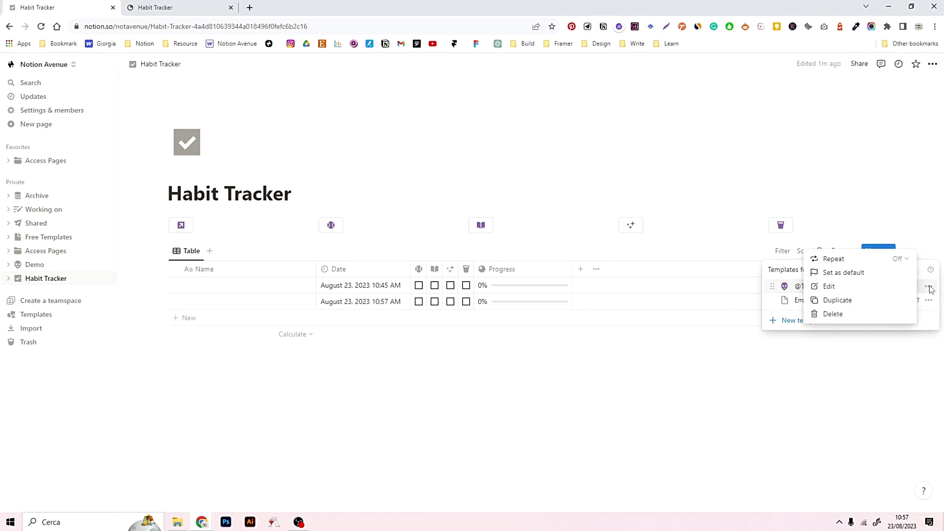
pyautogui.click(843, 273)
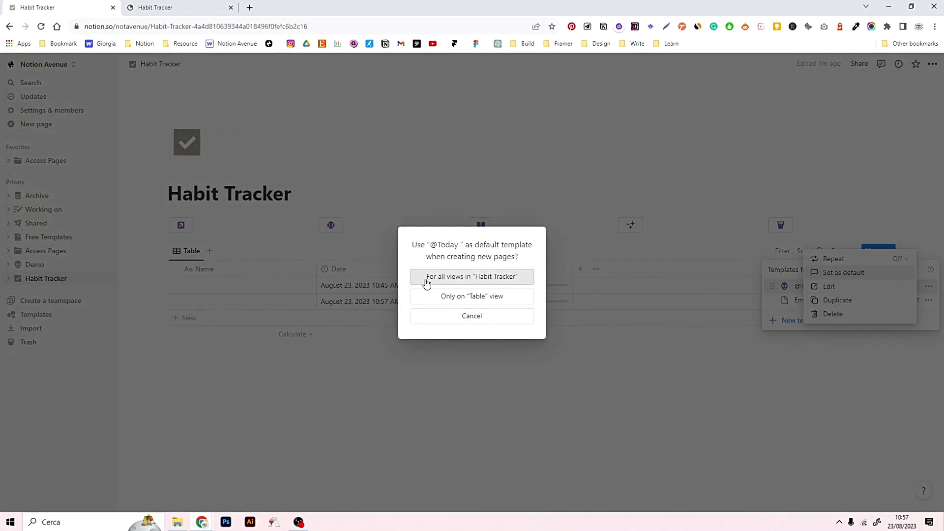
pyautogui.click(471, 278)
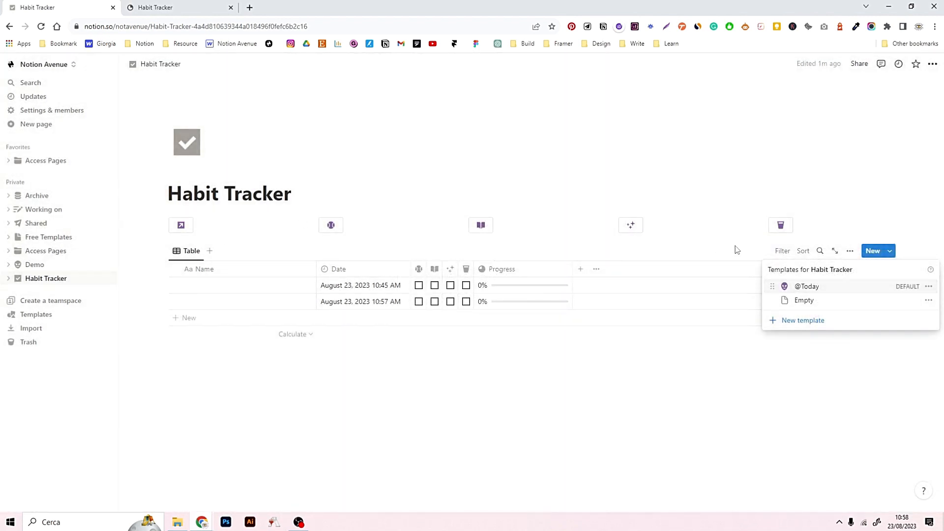
pyautogui.click(396, 355)
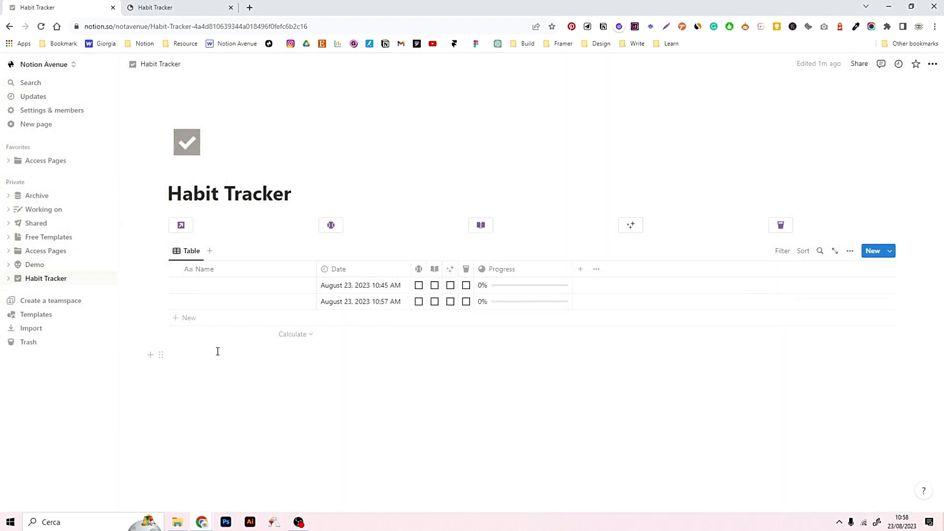
# Step: Delete all rows from the Habit Tracker table and narrow the Progress column
pyautogui.click(185, 322)
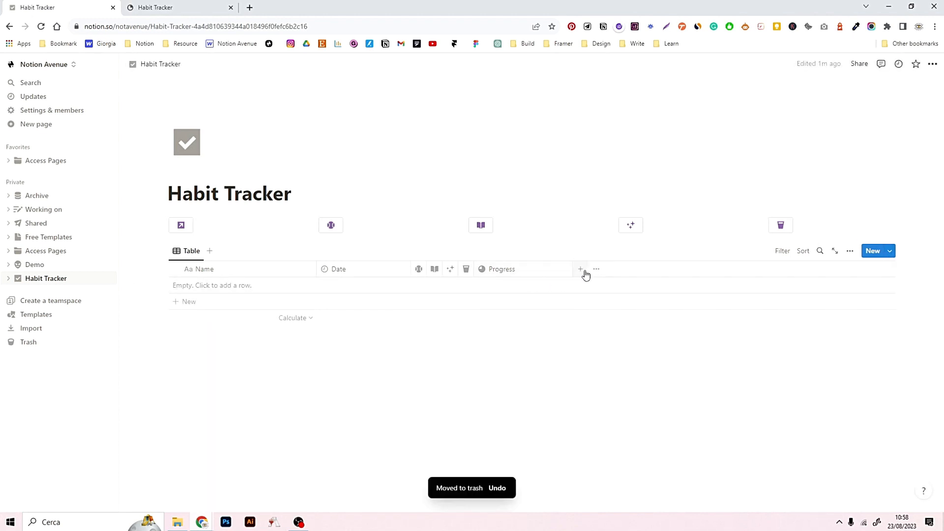
pyautogui.moveTo(572, 268); pyautogui.dragTo(523, 268)
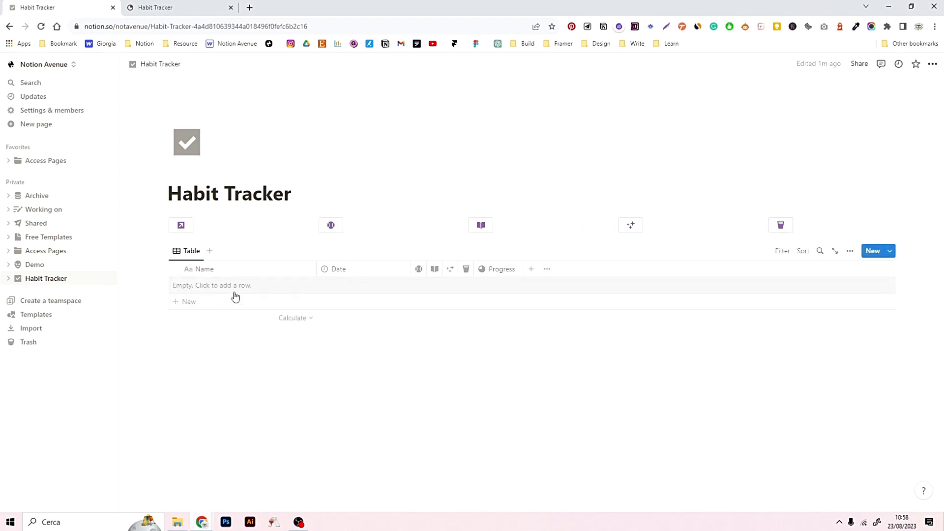
pyautogui.click(890, 252)
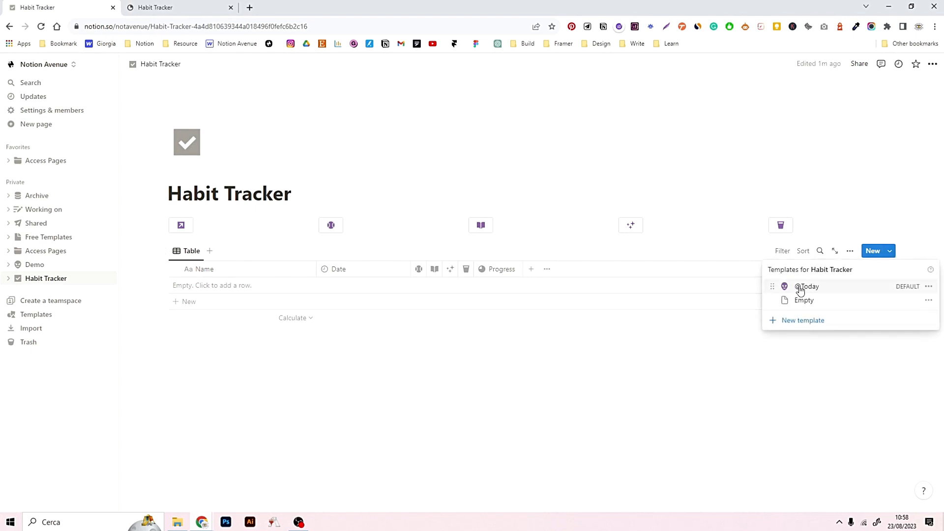
pyautogui.click(928, 287)
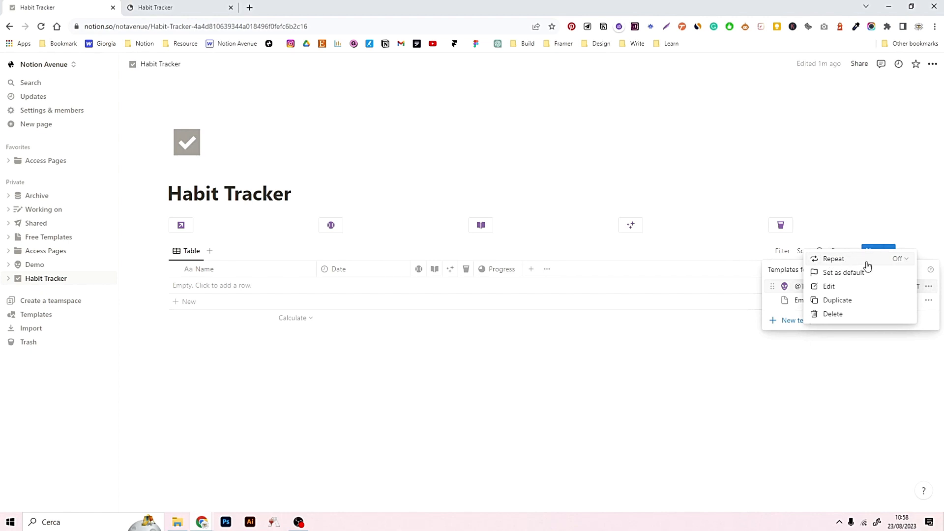
pyautogui.click(900, 261)
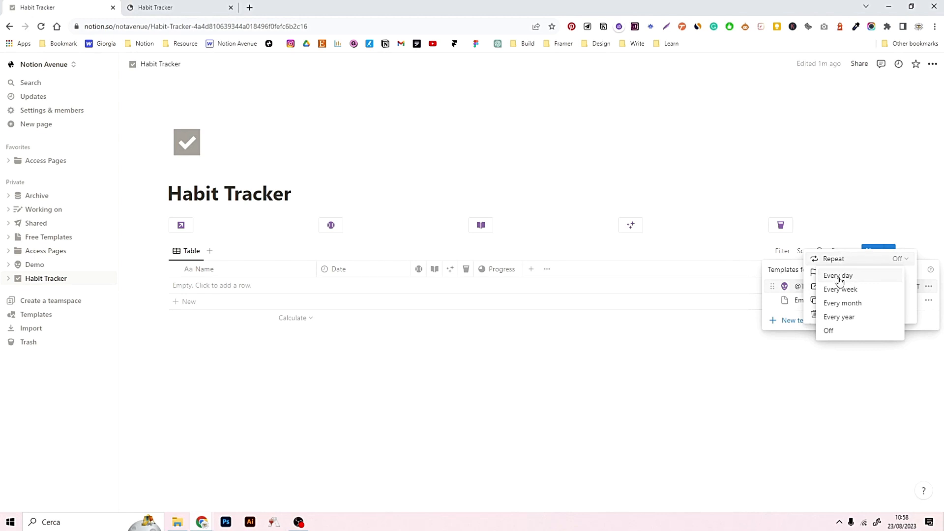
pyautogui.click(840, 277)
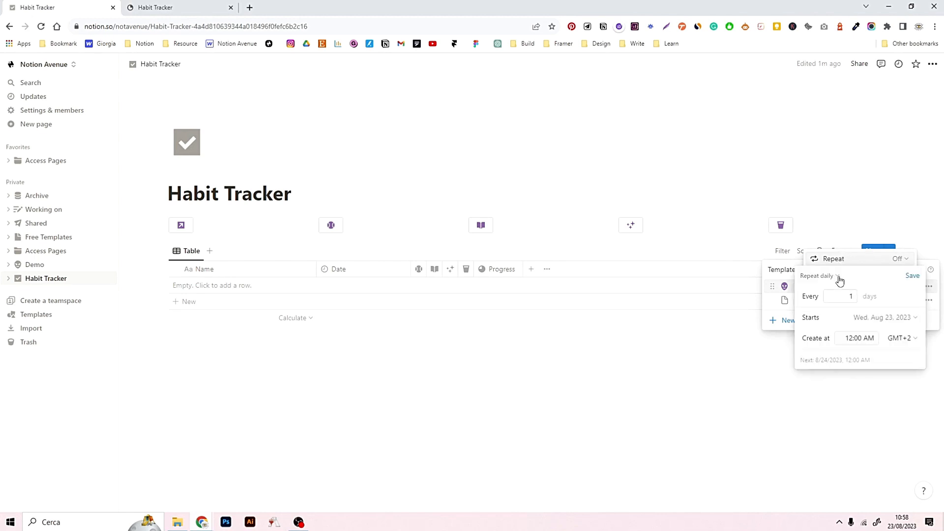
pyautogui.click(883, 318)
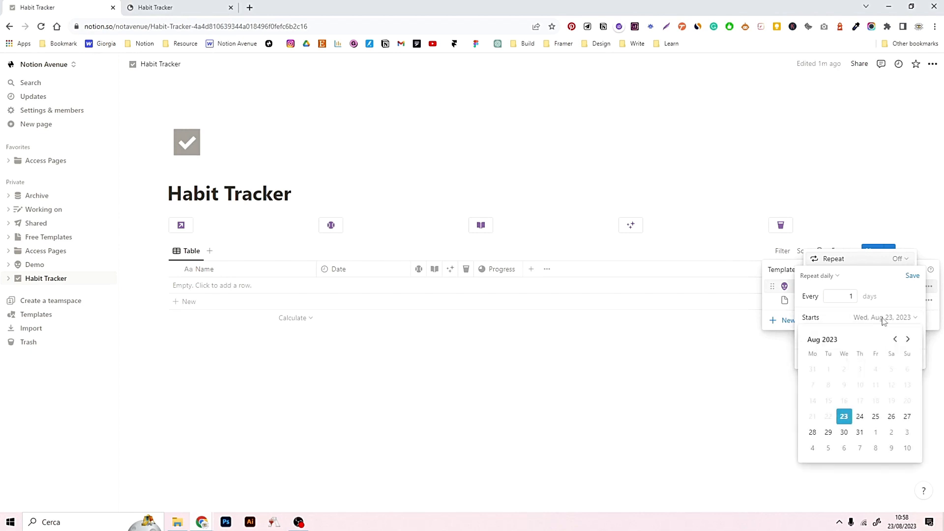
pyautogui.click(844, 418)
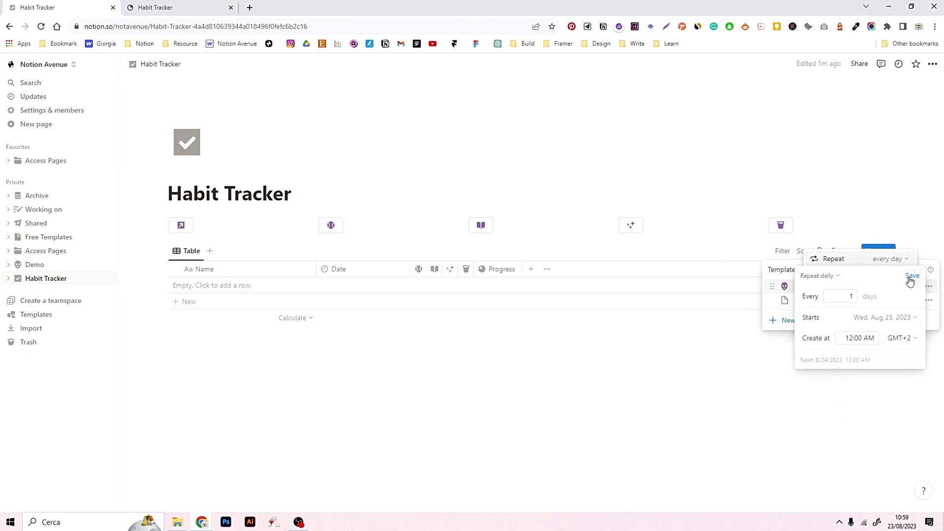
pyautogui.click(910, 279)
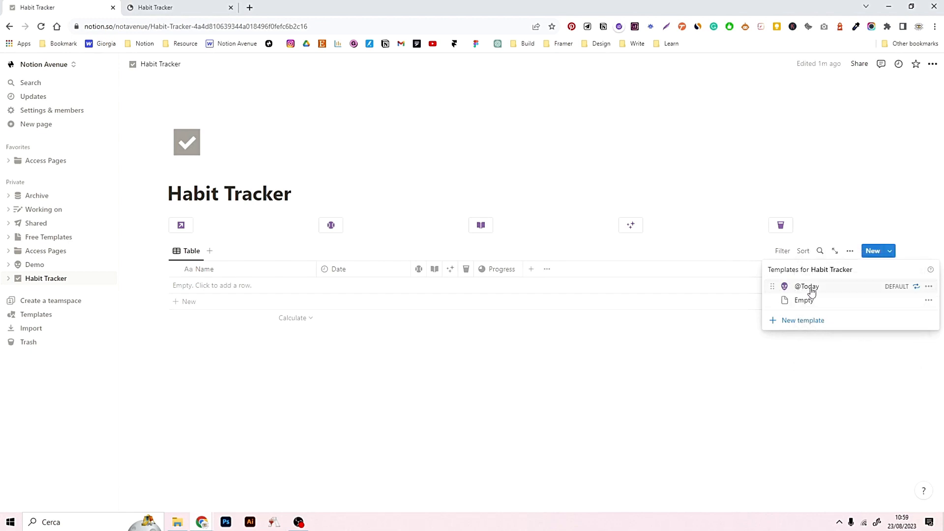
pyautogui.click(929, 287)
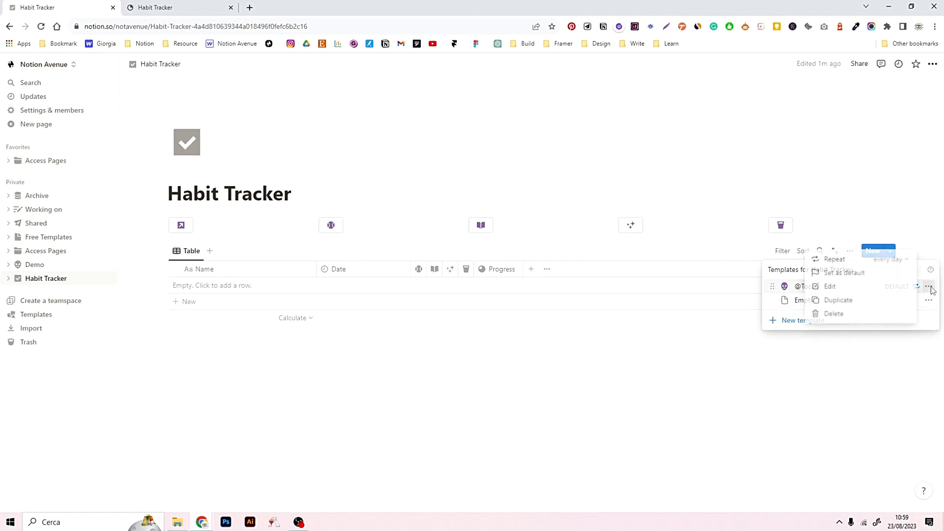
pyautogui.click(891, 252)
pyautogui.click(891, 251)
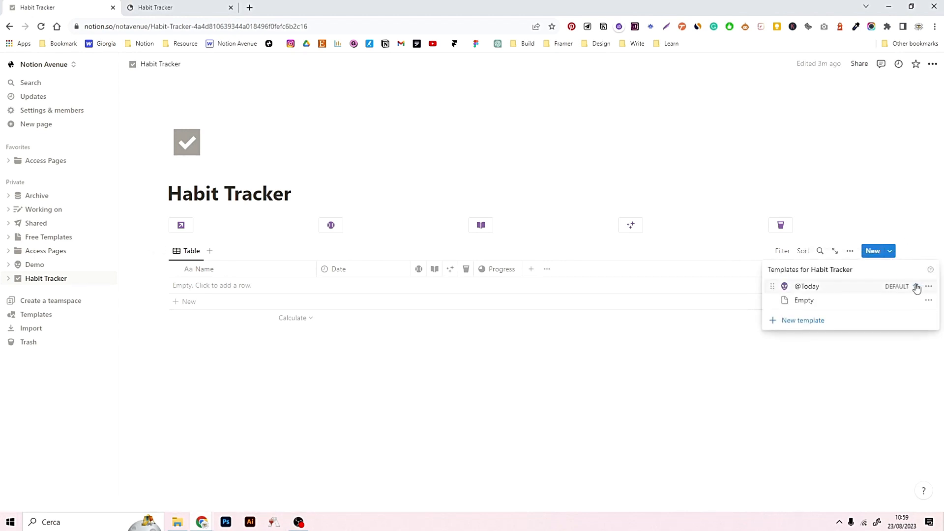
pyautogui.click(928, 286)
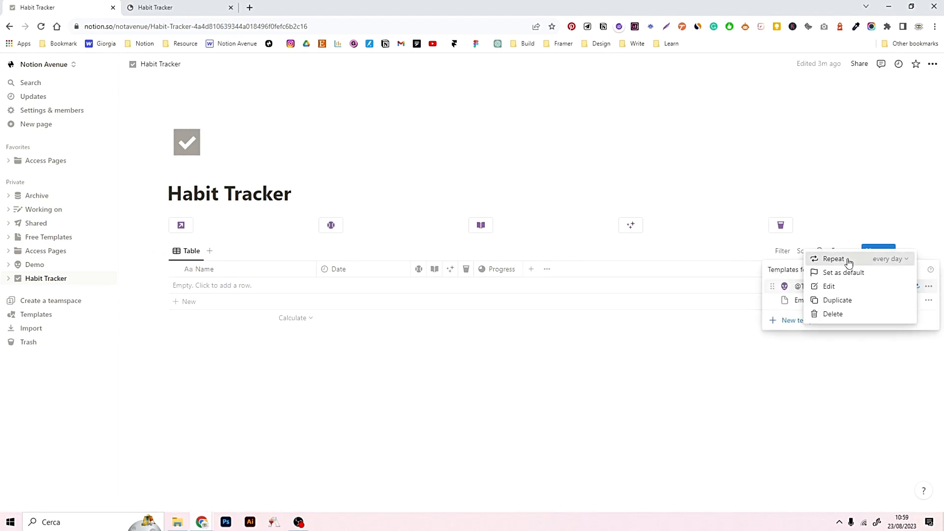
pyautogui.click(833, 258)
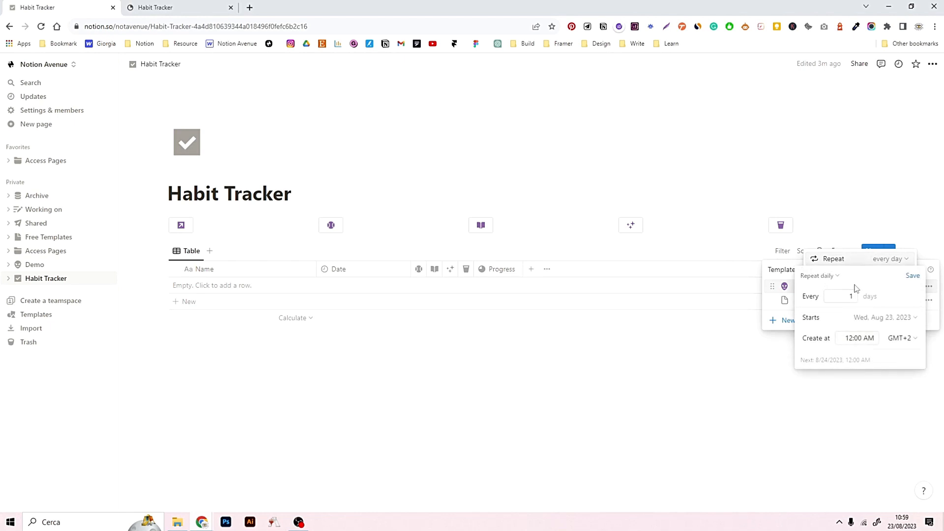
pyautogui.click(901, 320)
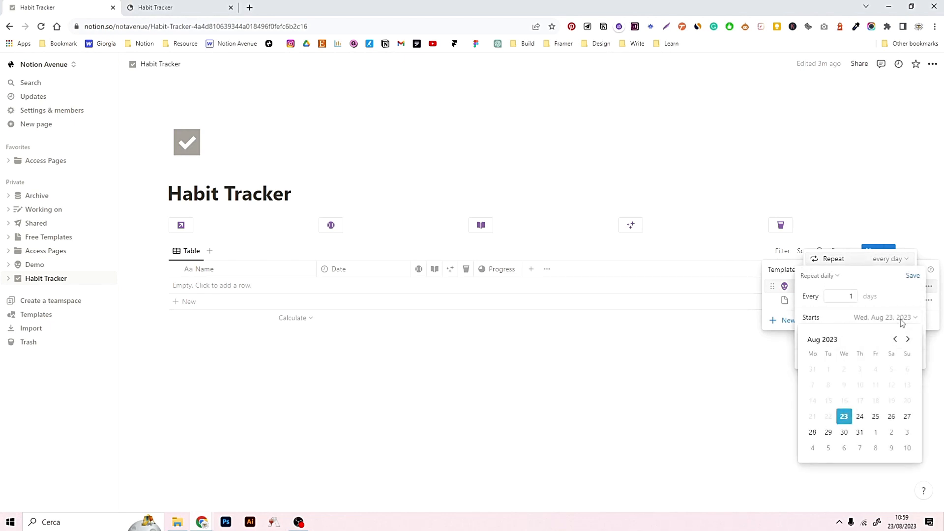
pyautogui.click(844, 417)
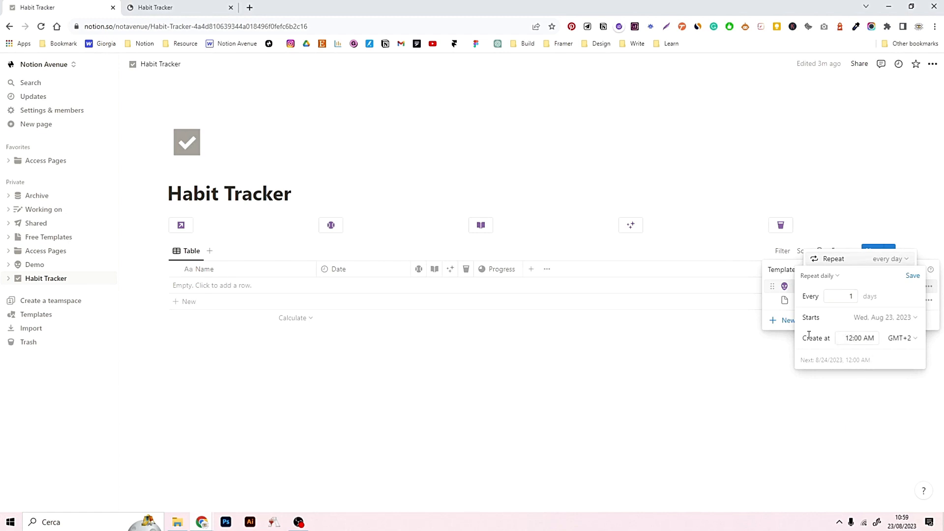
pyautogui.click(853, 338)
pyautogui.click(818, 387)
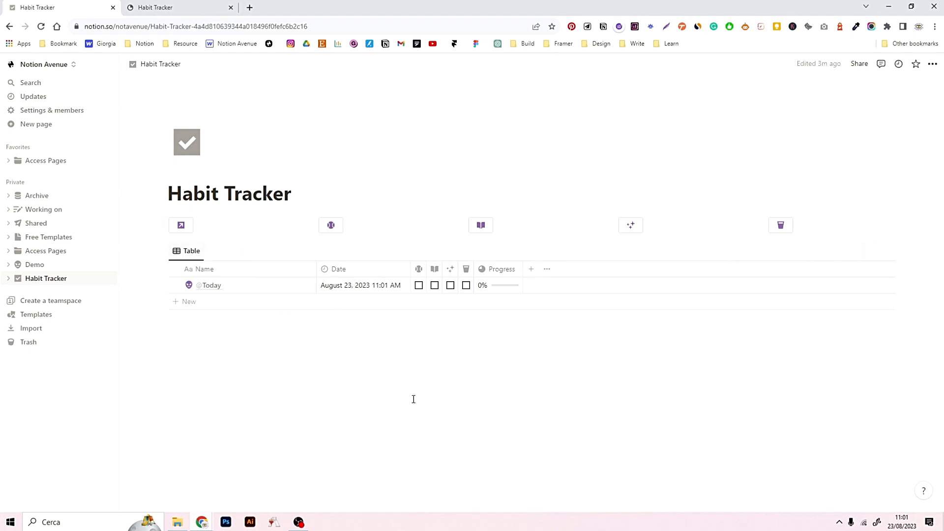
# Step: Duplicate the Table view of the Habit Tracker database
pyautogui.click(192, 260)
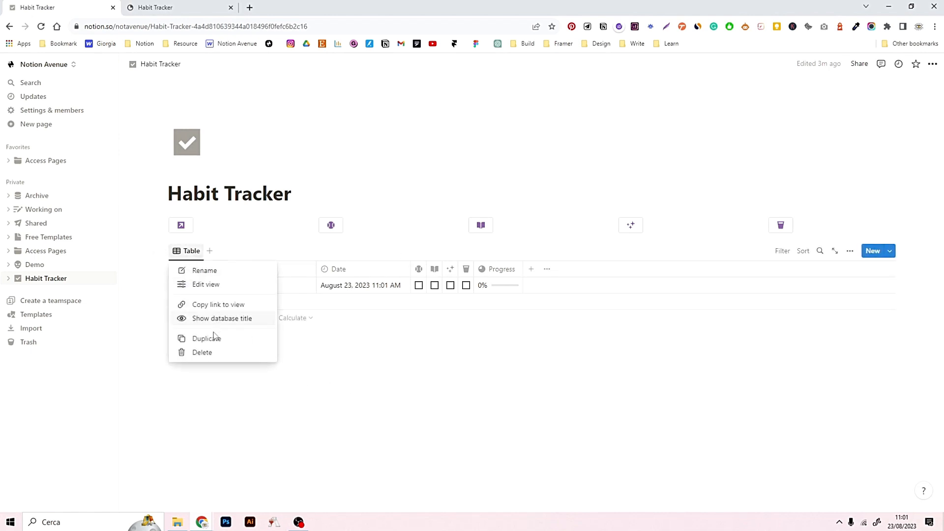
pyautogui.click(213, 336)
pyautogui.press('Escape')
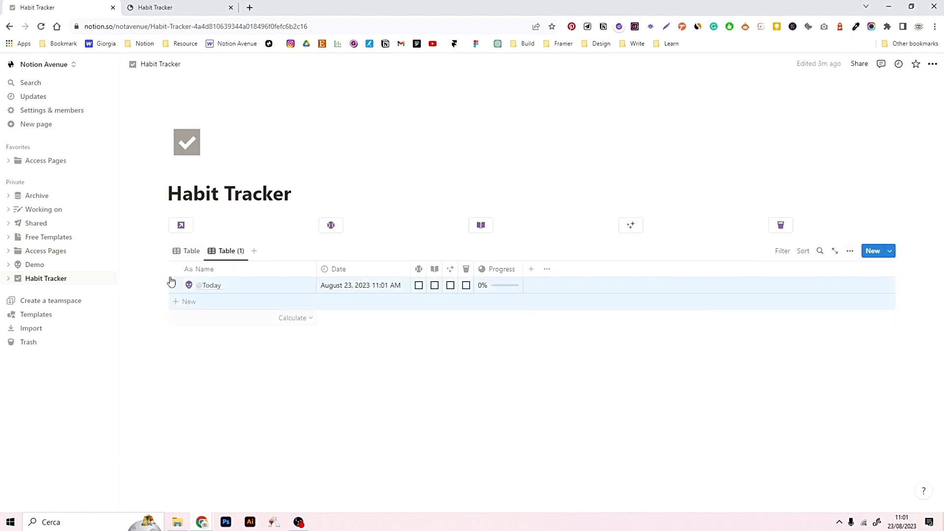
# Step: Filter the original Table view so that Date is Today, and hide the filter bar
pyautogui.click(189, 251)
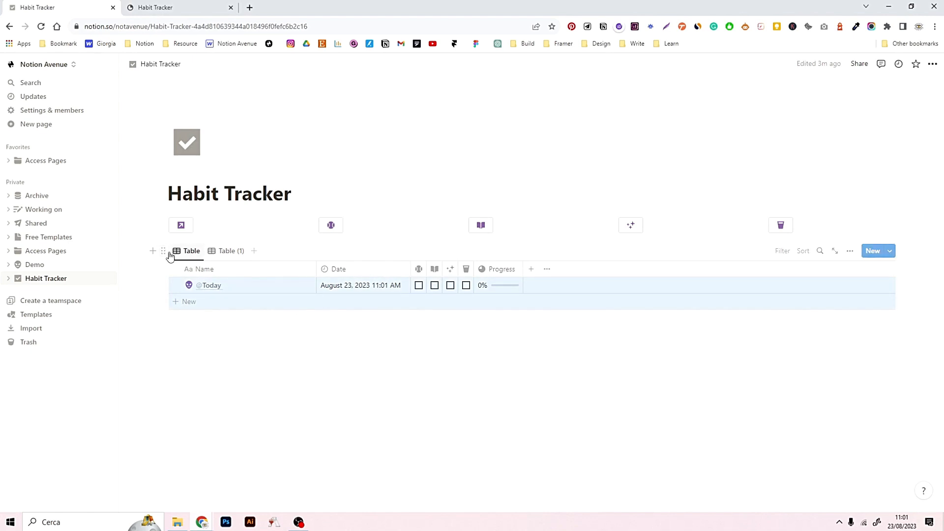
pyautogui.click(783, 251)
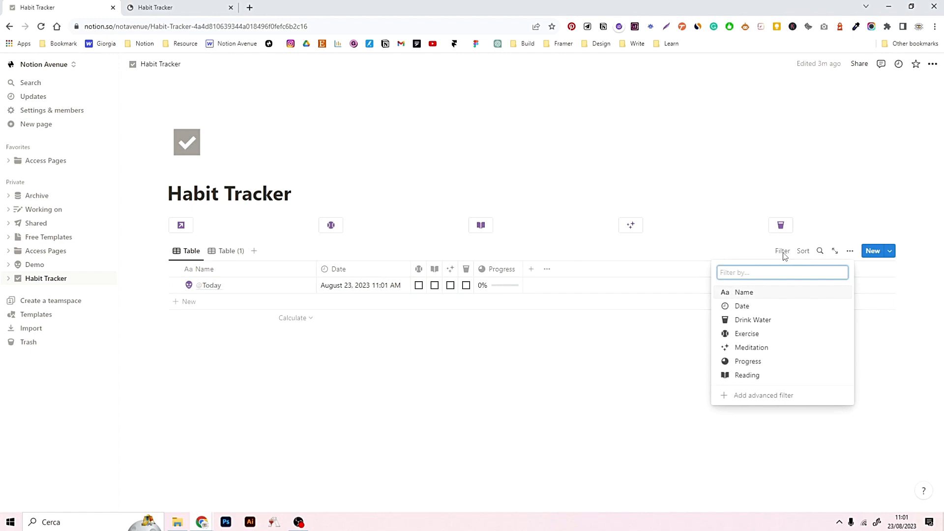
pyautogui.click(740, 307)
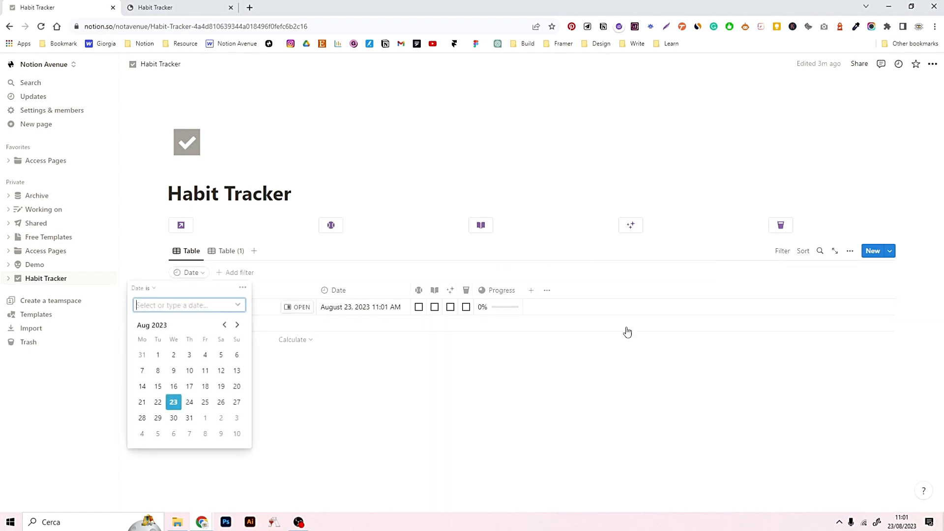
pyautogui.click(237, 305)
pyautogui.click(153, 324)
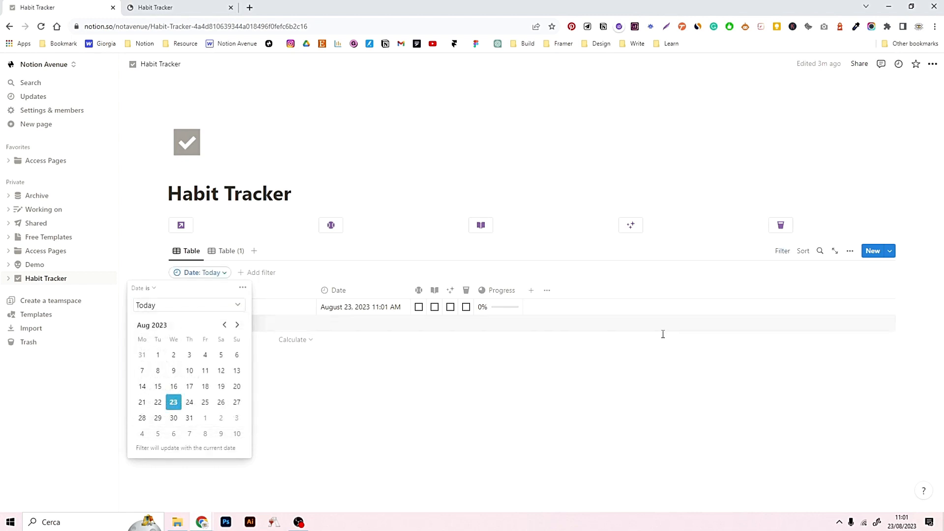
pyautogui.click(782, 252)
# Step: Rename the original Table view as Today
pyautogui.click(196, 252)
pyautogui.click(218, 280)
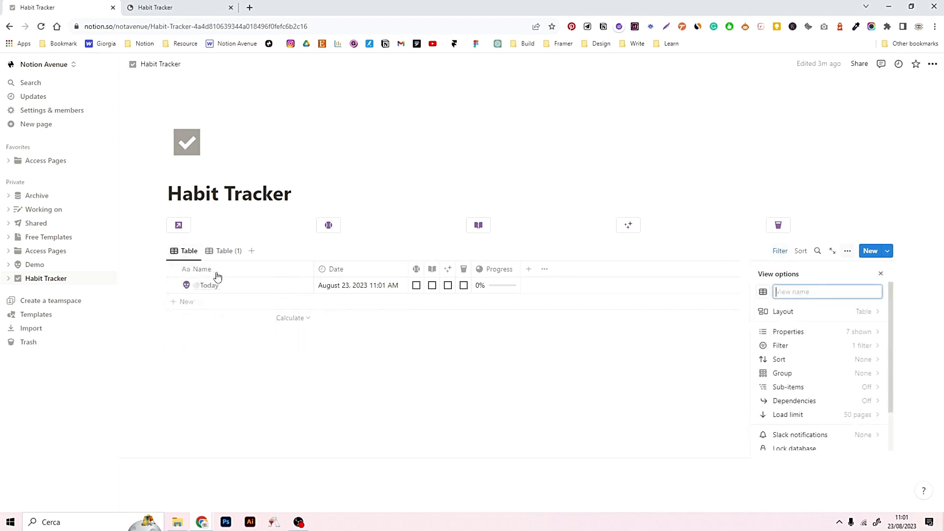
pyautogui.write('To')
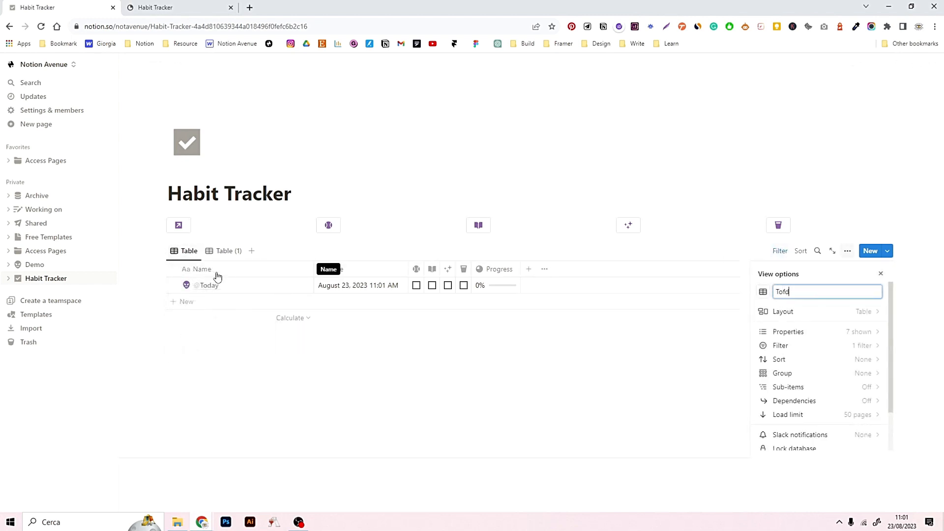
pyautogui.write('dat')
pyautogui.press('BackSpace')
pyautogui.write('y')
pyautogui.press('Escape')
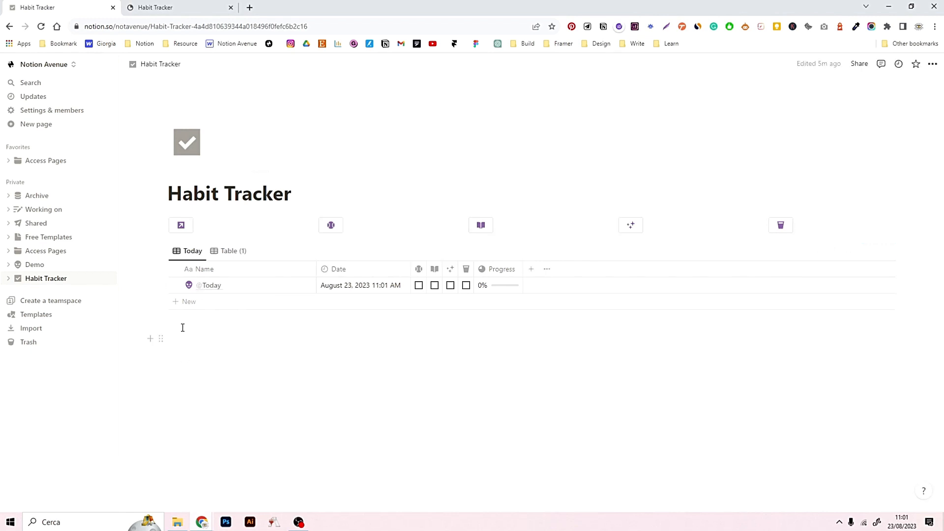
# Step: Filter the Table (1) view by Date relative to today, covering this week, and hide the filter bar
pyautogui.click(218, 251)
pyautogui.click(782, 250)
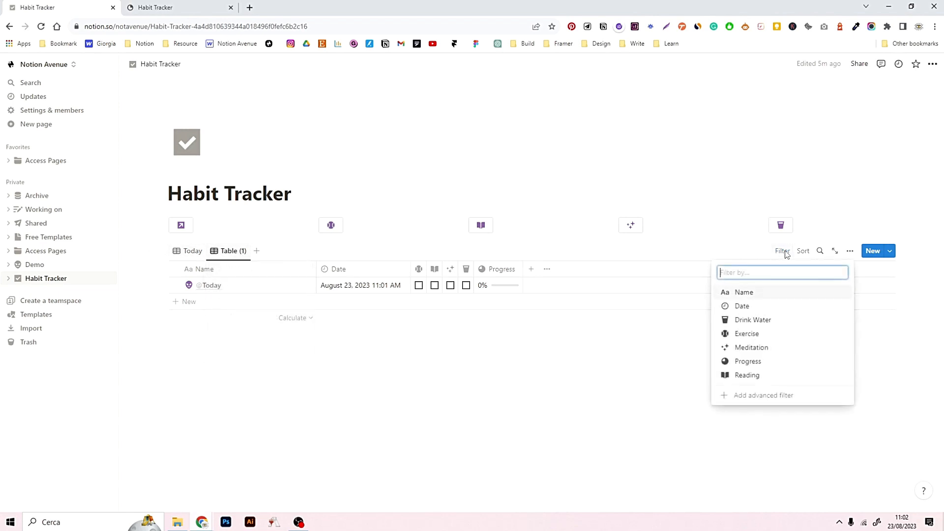
pyautogui.click(744, 306)
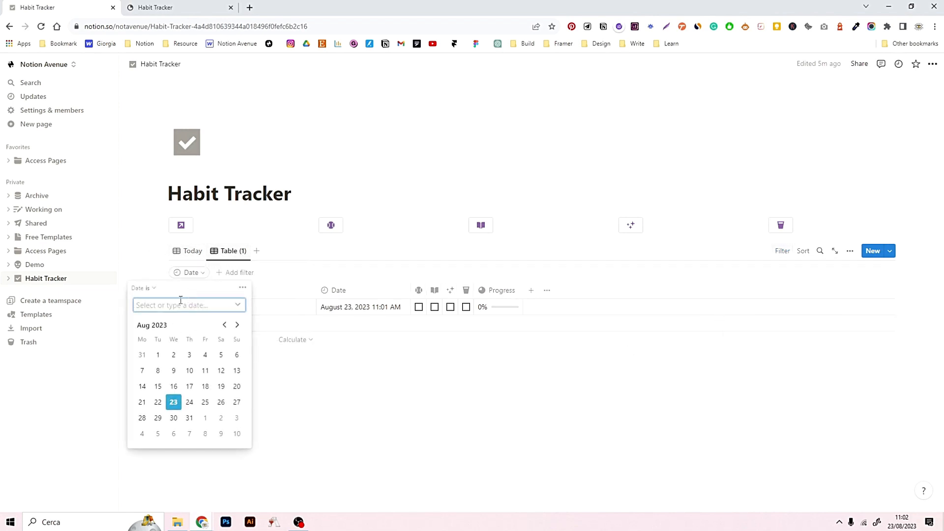
pyautogui.click(148, 288)
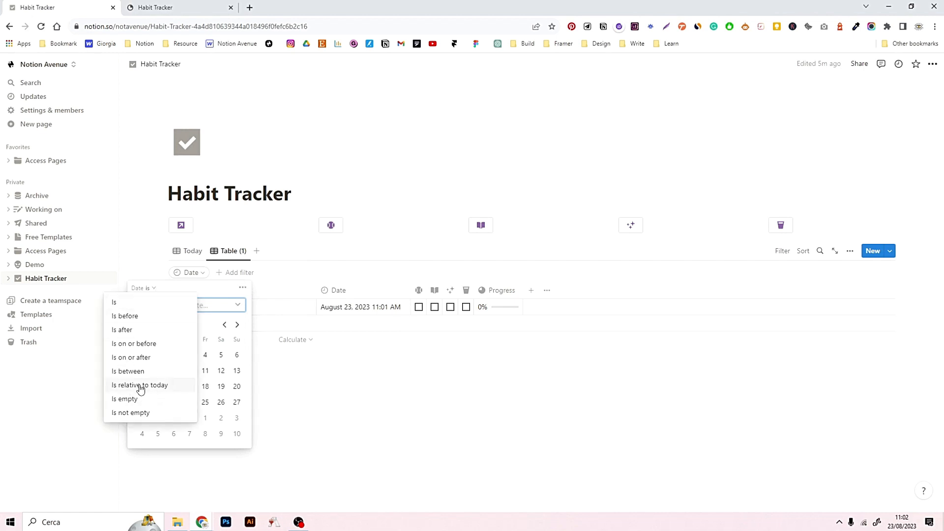
pyautogui.click(155, 390)
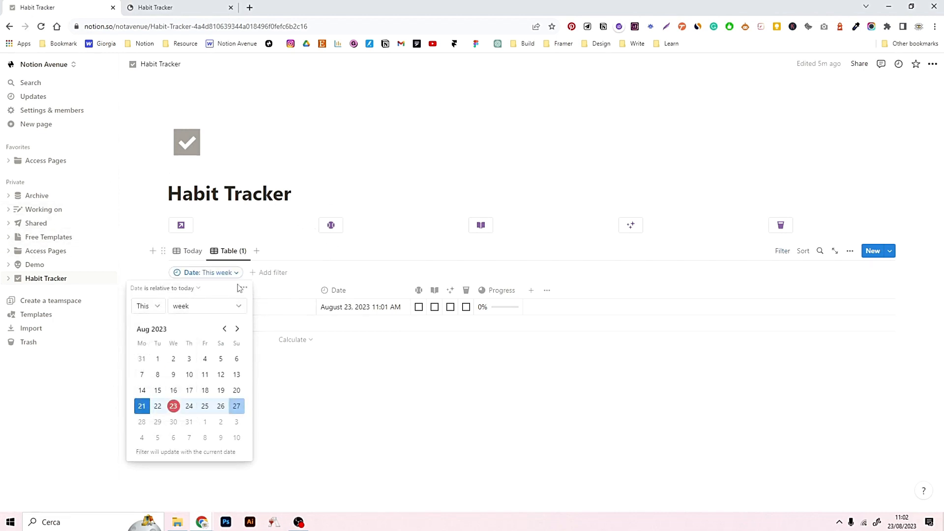
pyautogui.click(783, 257)
# Step: Rename the Table (1) view as Week
pyautogui.click(228, 252)
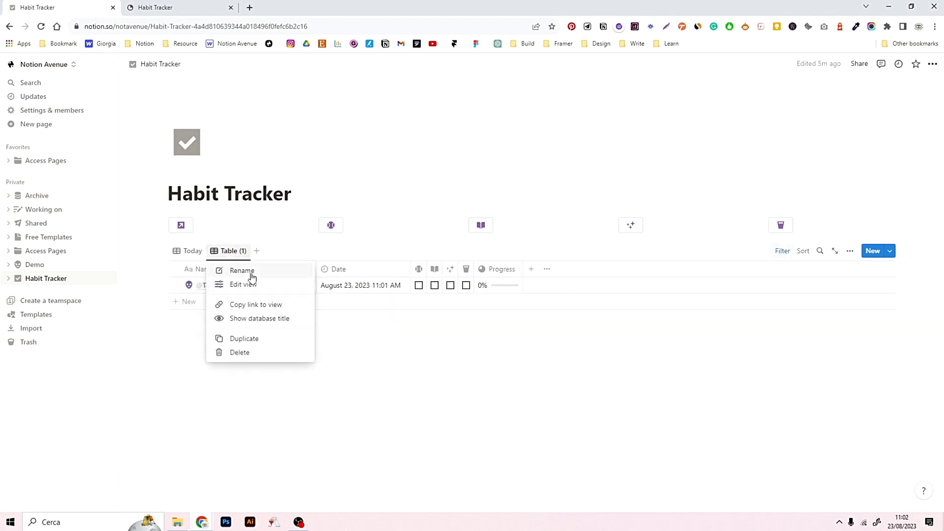
pyautogui.click(251, 282)
pyautogui.write('Week')
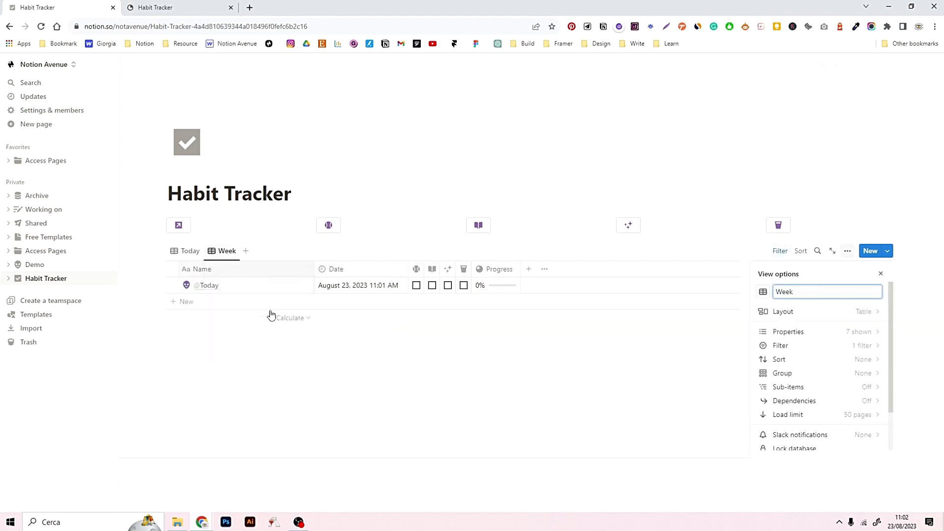
pyautogui.press('Escape')
# Step: Duplicate the Week view and name the copy Month
pyautogui.click(226, 251)
pyautogui.click(244, 338)
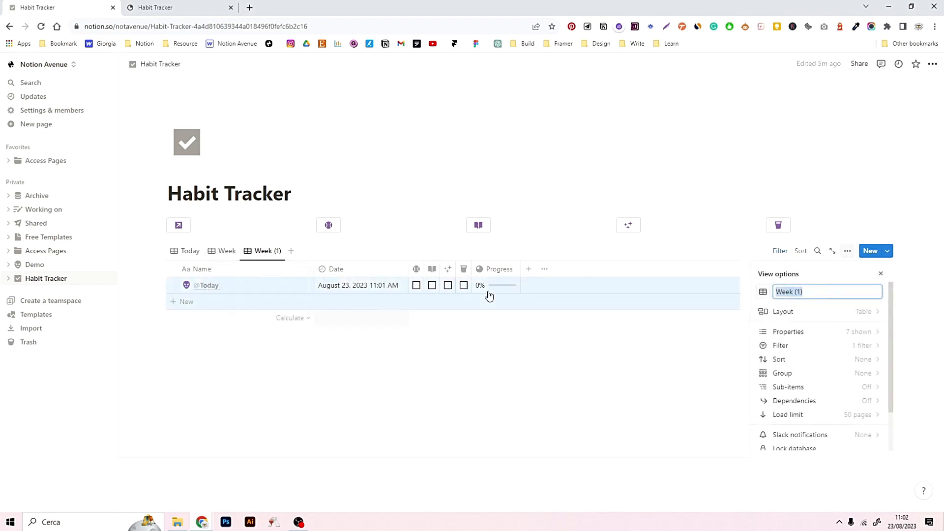
pyautogui.write('Month')
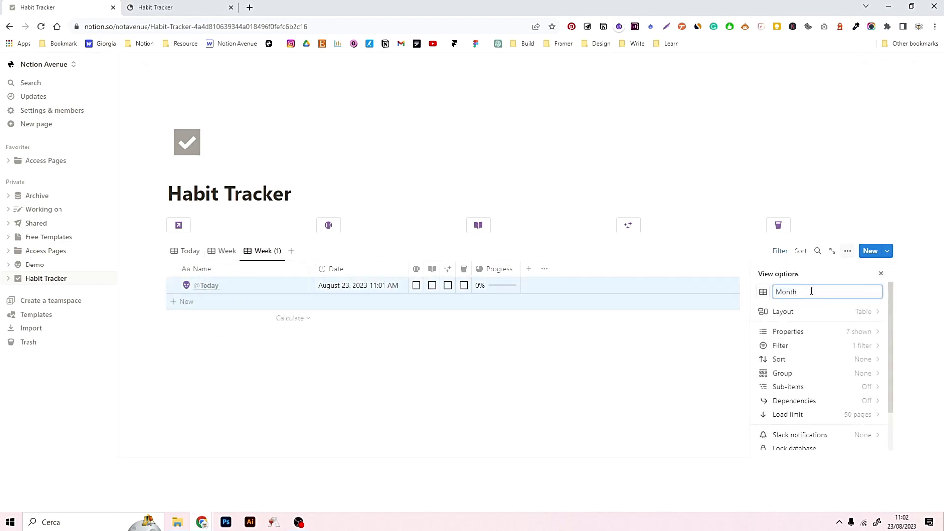
# Step: Change the Month view's Date filter to this month and return to the view options
pyautogui.click(824, 346)
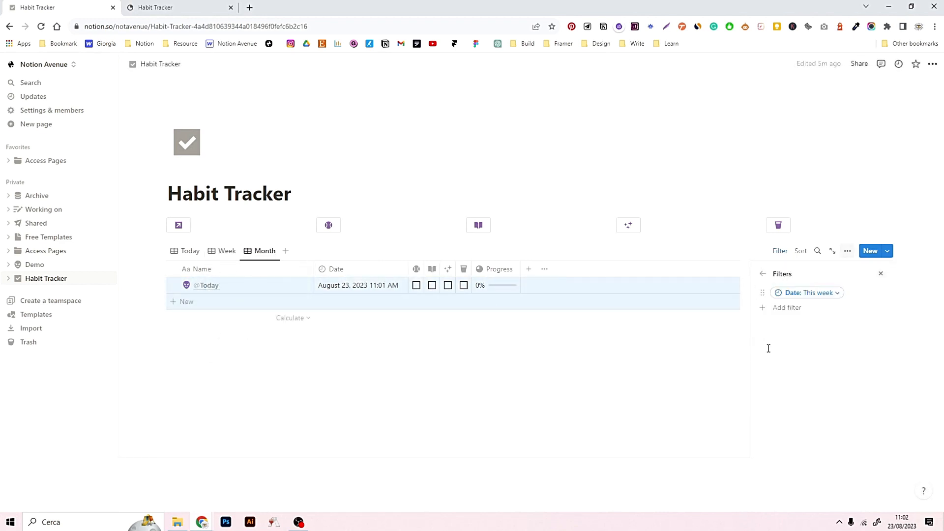
pyautogui.click(820, 293)
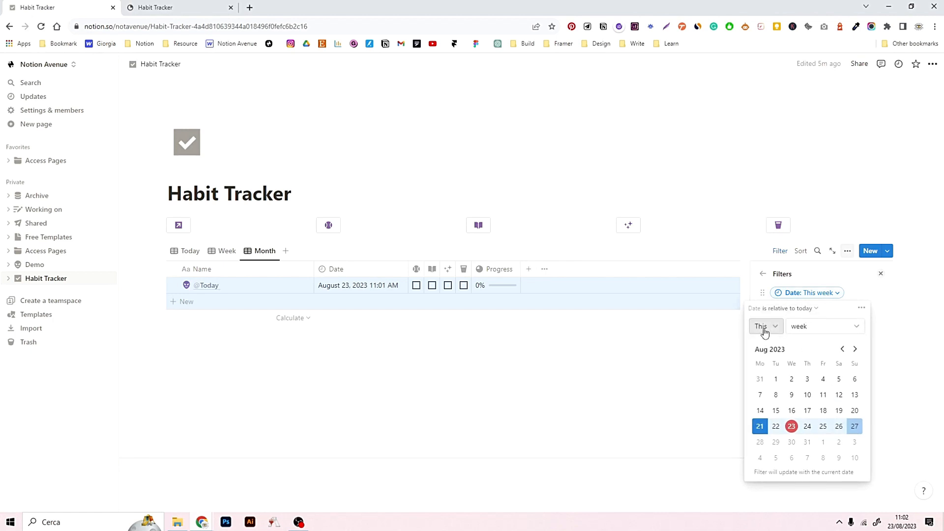
pyautogui.click(826, 327)
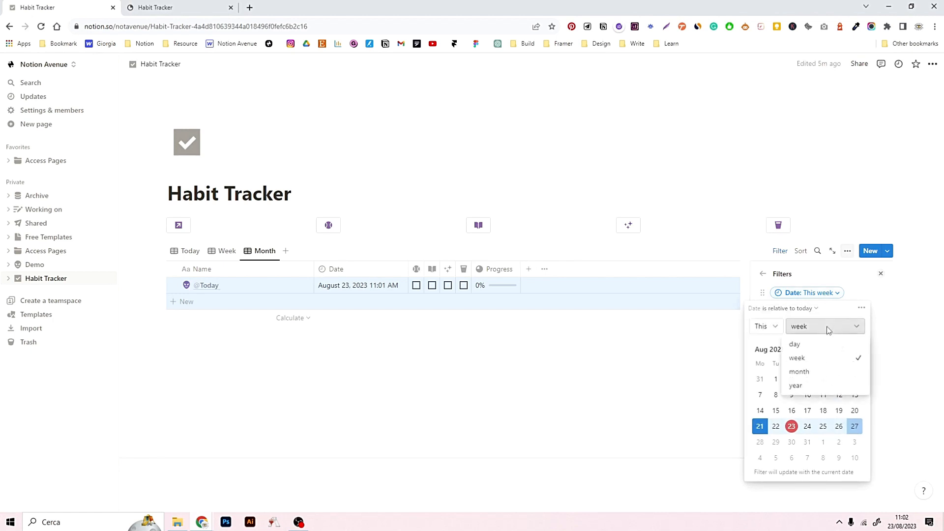
pyautogui.click(812, 373)
pyautogui.click(768, 279)
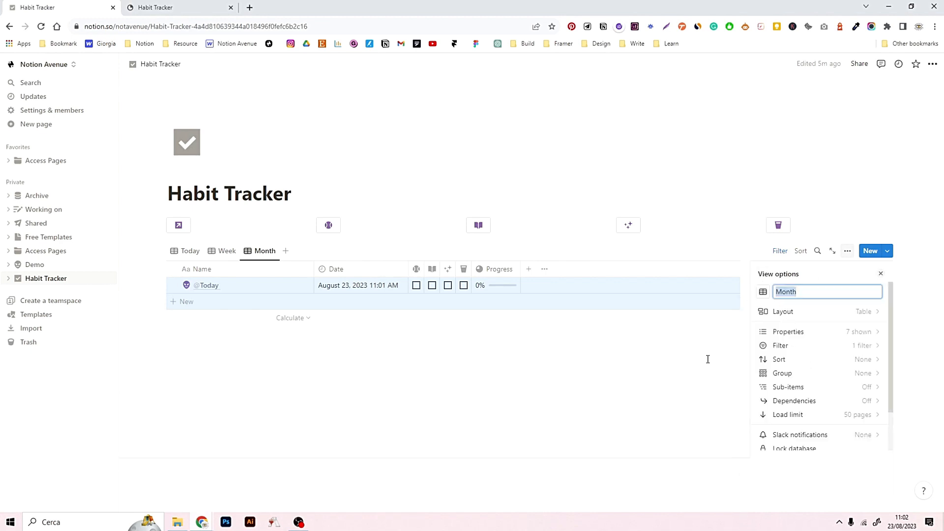
# Step: Duplicate the Month view and name the copy By Date
pyautogui.click(709, 358)
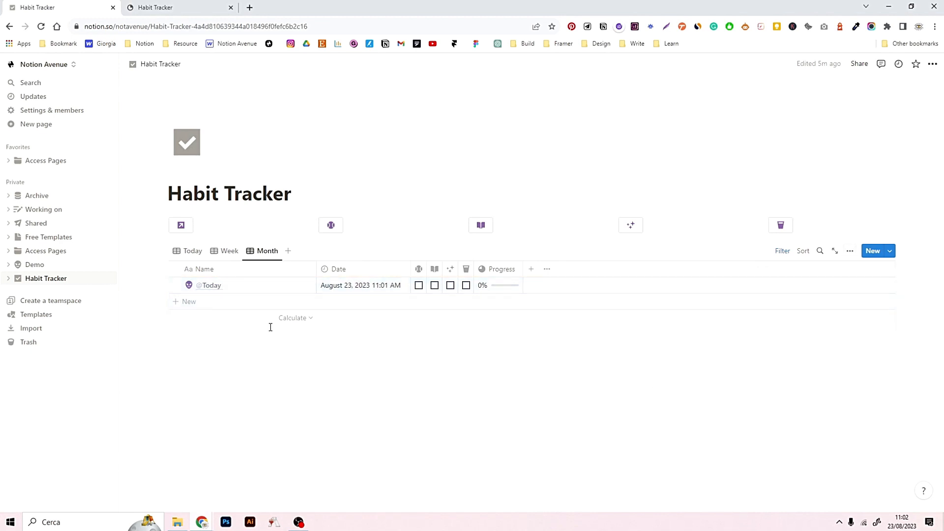
pyautogui.click(269, 258)
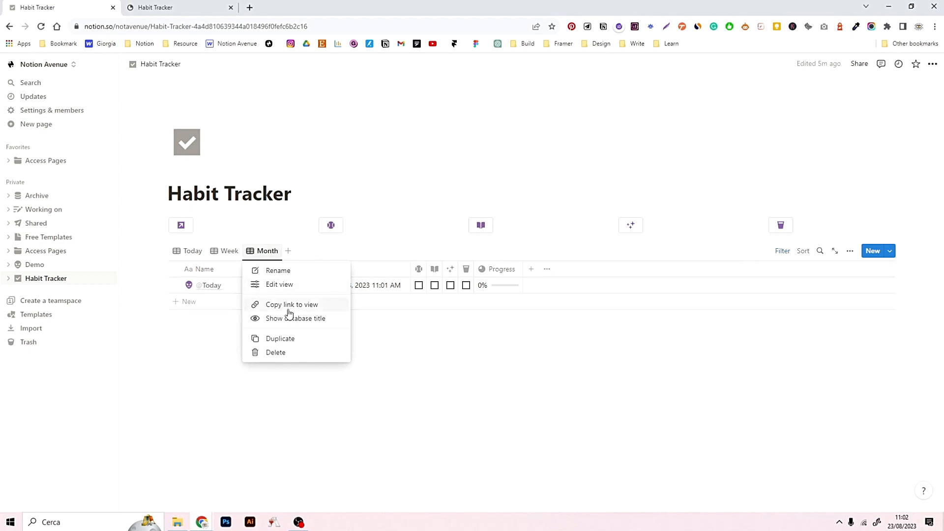
pyautogui.click(281, 339)
pyautogui.write('By Date')
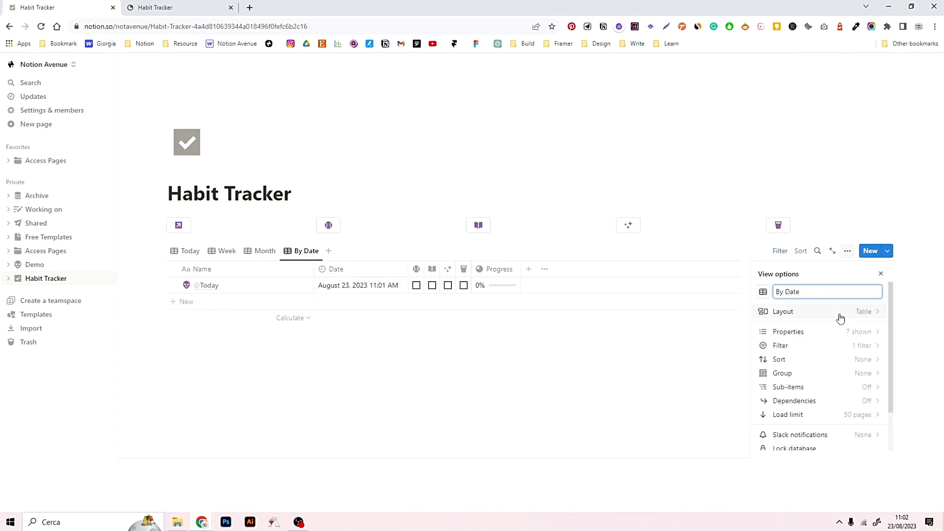
# Step: Remove the This month Date filter from the By Date view
pyautogui.click(812, 332)
pyautogui.click(782, 251)
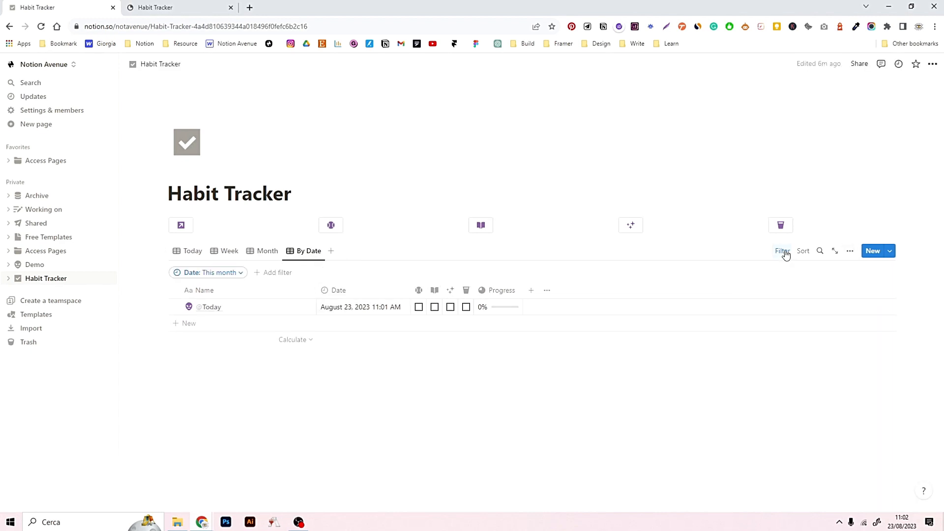
pyautogui.click(219, 277)
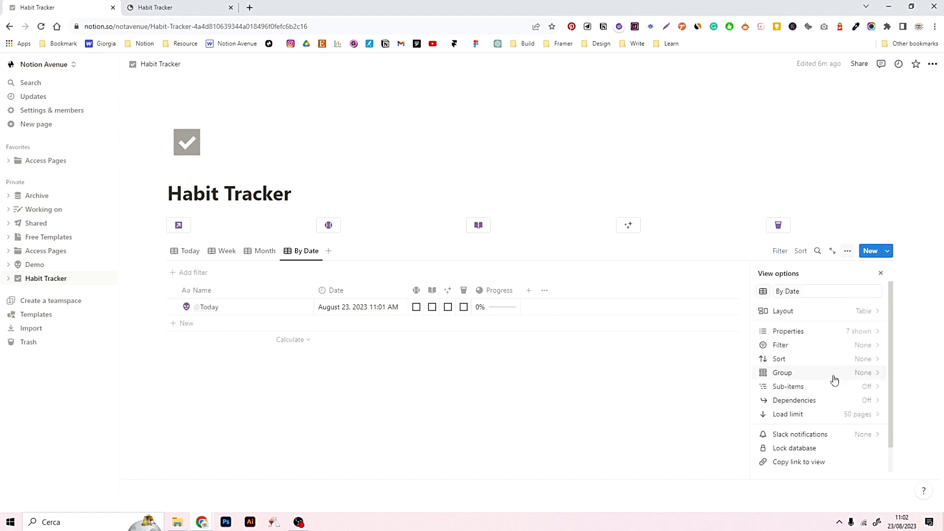
# Step: Group the By Date view by the Date property in weekly groups, sorted newest first
pyautogui.click(835, 378)
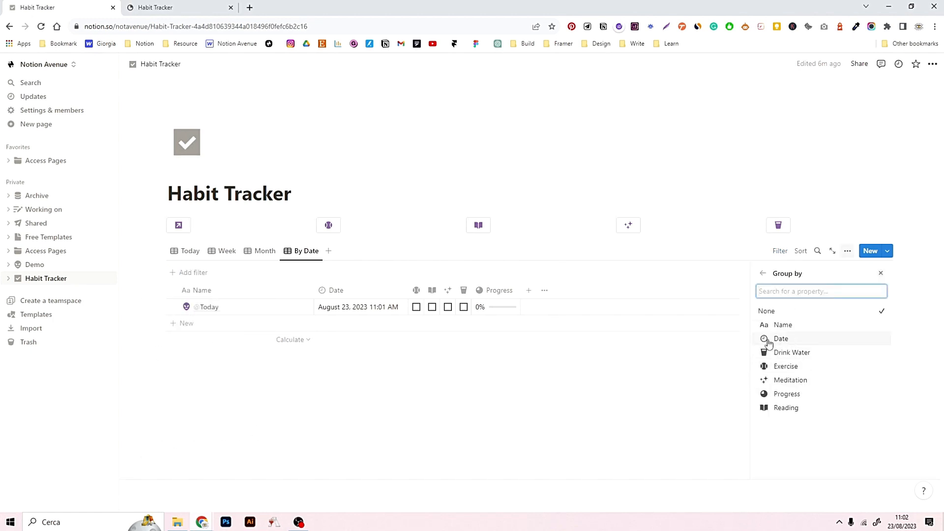
pyautogui.click(782, 339)
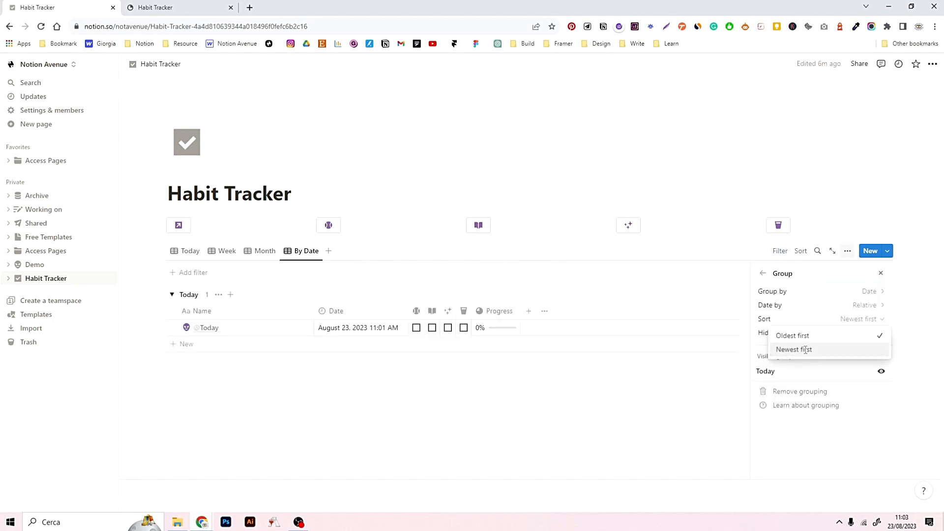
pyautogui.click(791, 348)
pyautogui.click(793, 308)
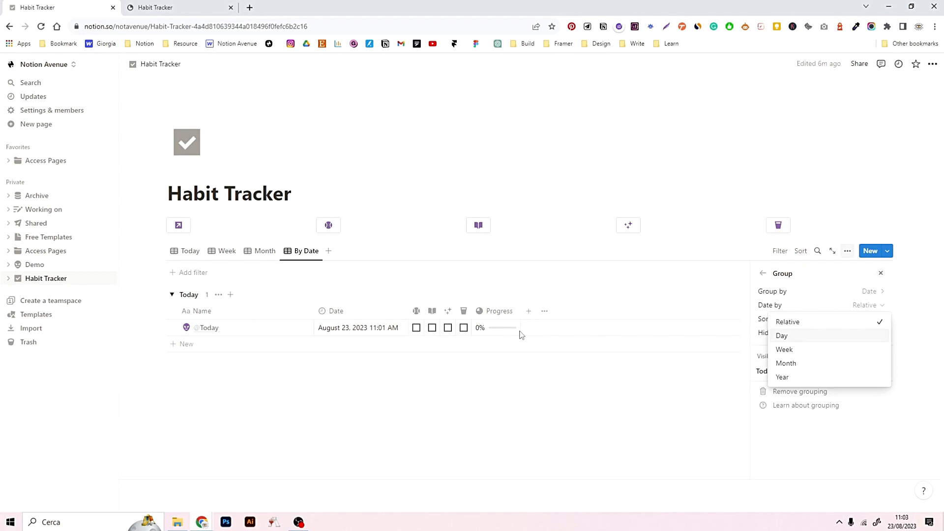
pyautogui.click(793, 349)
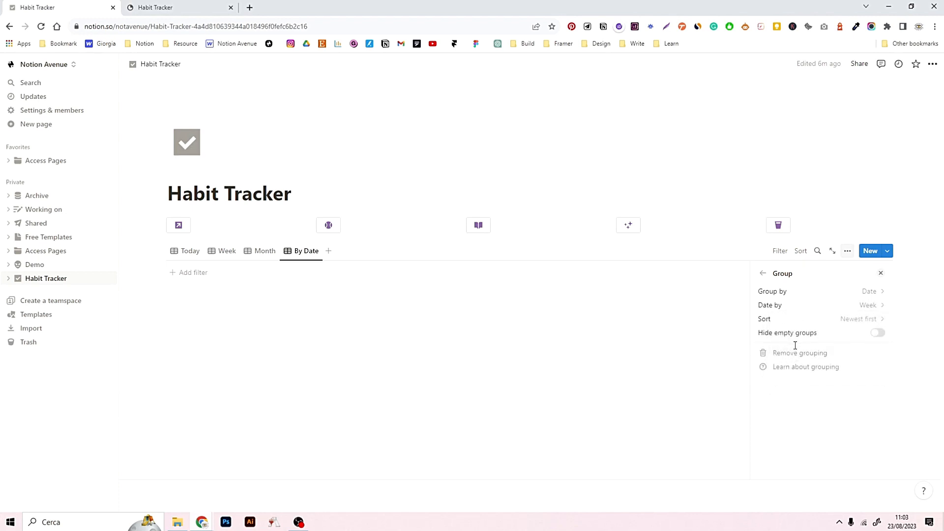